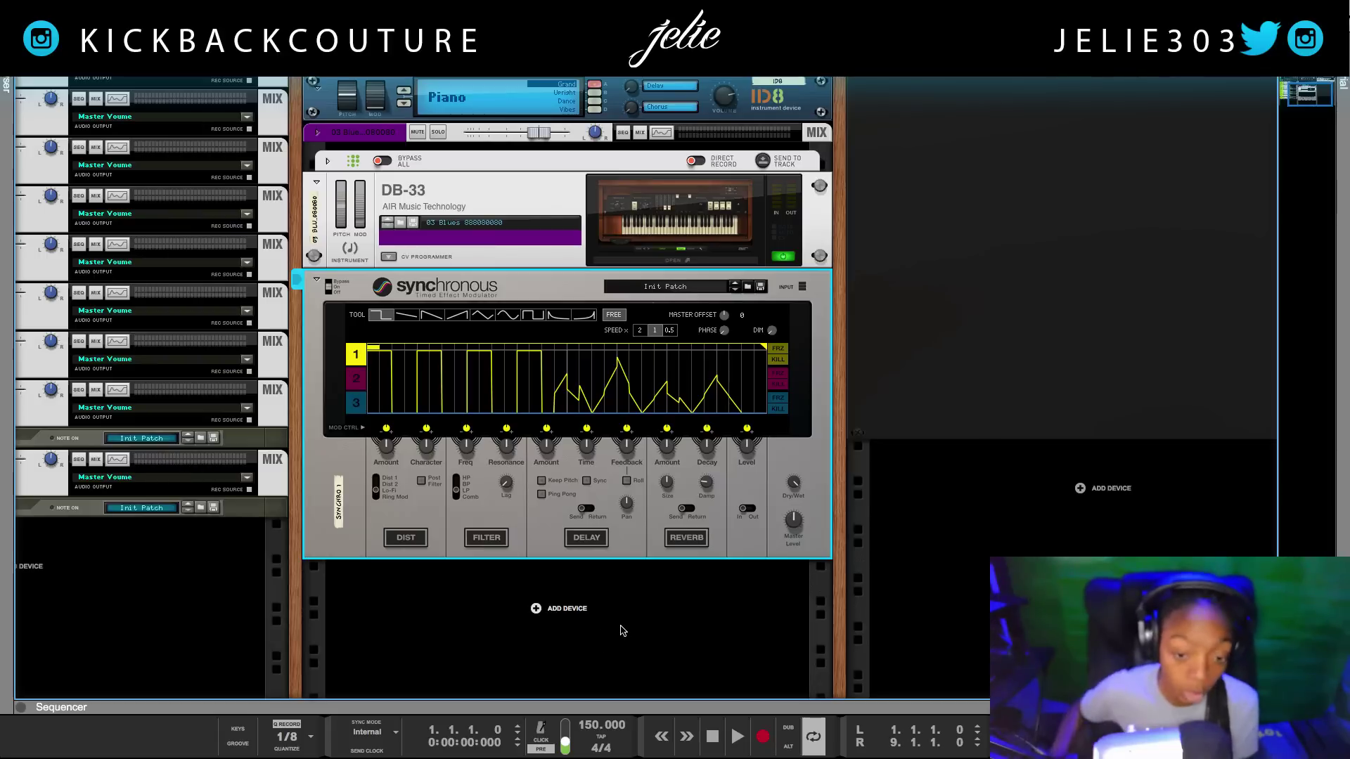
Step: Reset the Synchronous device and cycle through its modulation curves 1, 2 and 3, ending on curve 1
{"action": "right_click", "coordinate": [742, 500]}
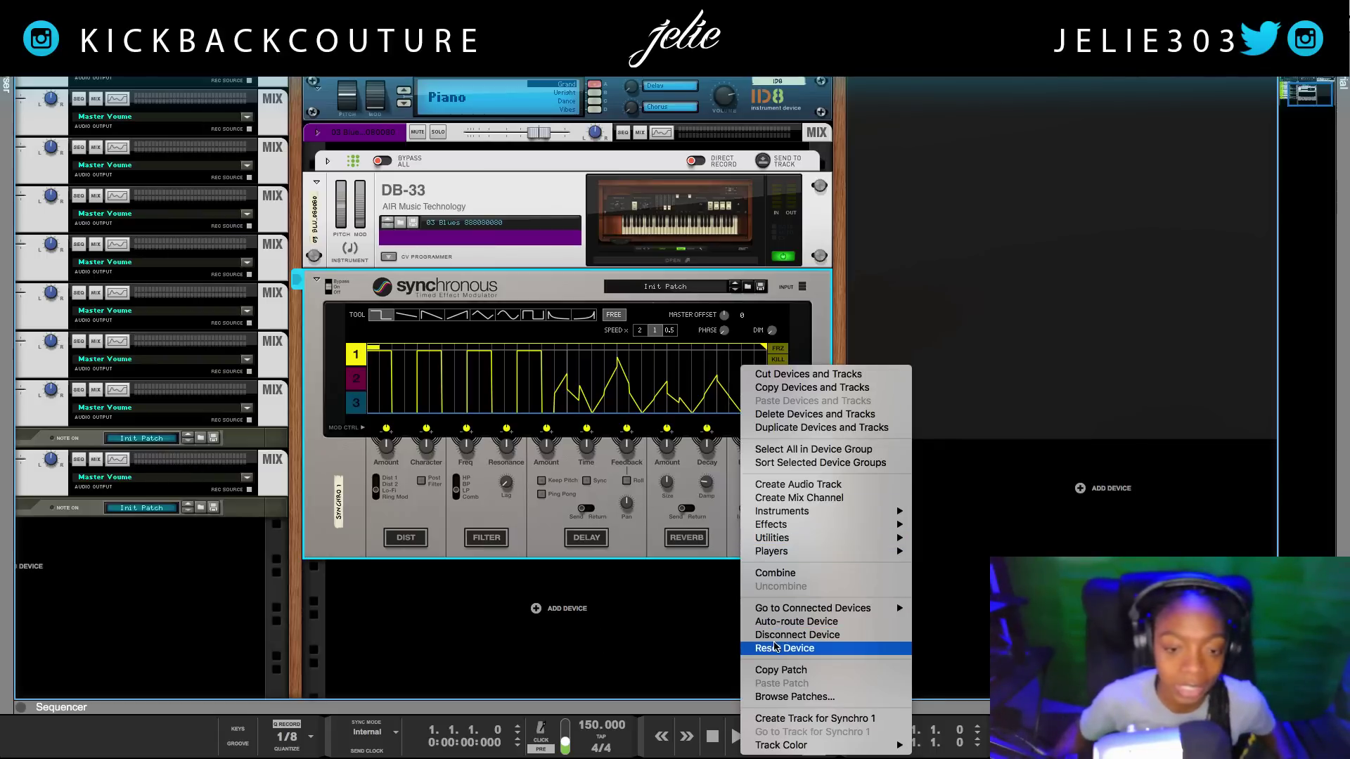
{"action": "left_click", "coordinate": [774, 647]}
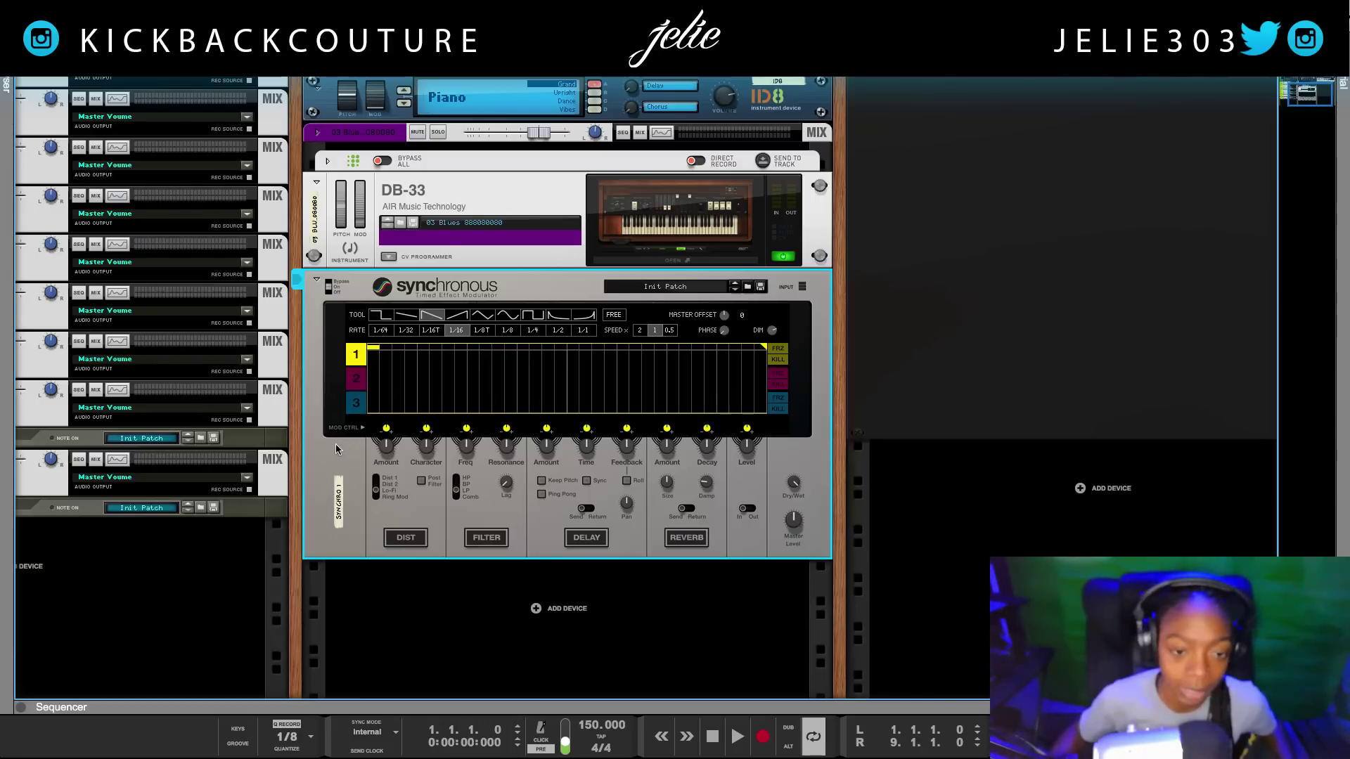
{"action": "left_click", "coordinate": [356, 380]}
{"action": "left_click", "coordinate": [357, 402]}
{"action": "left_click", "coordinate": [355, 355]}
{"action": "left_click", "coordinate": [355, 379]}
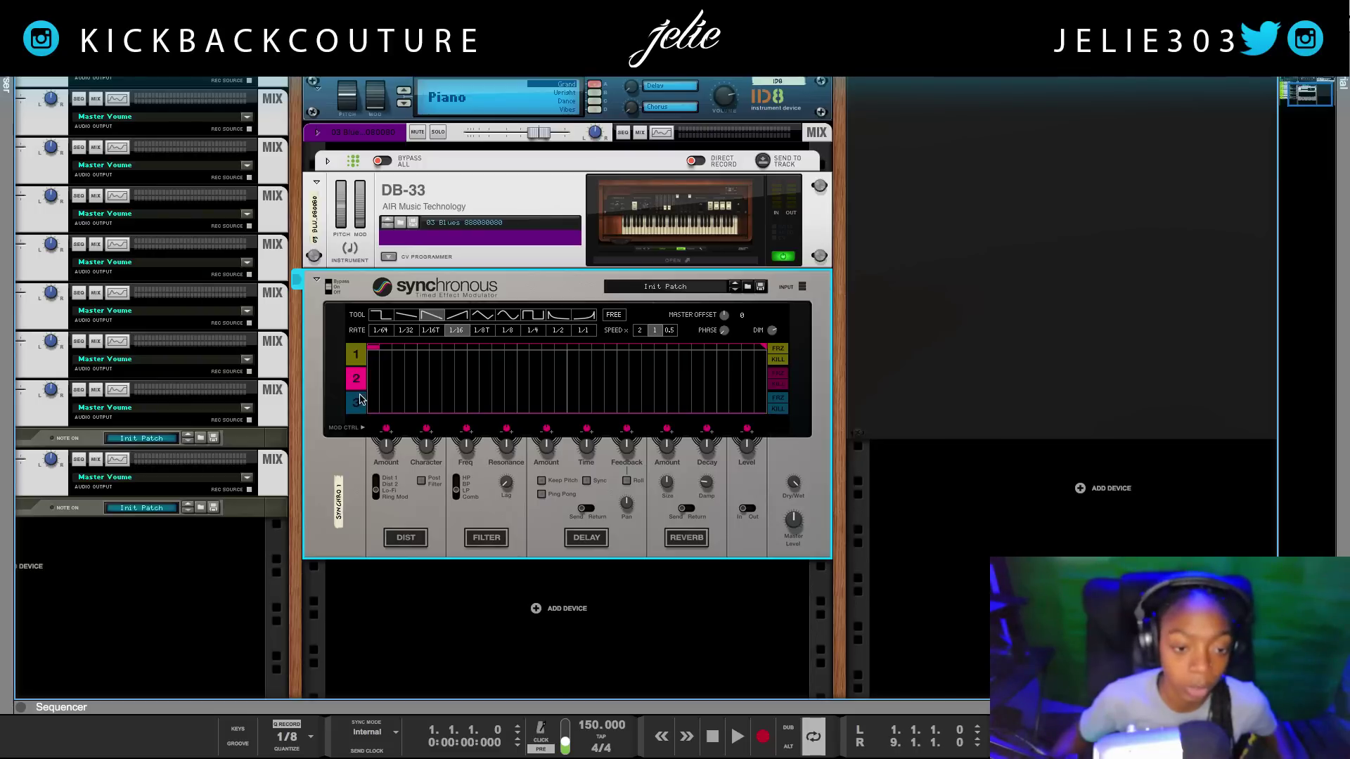
{"action": "left_click", "coordinate": [358, 401]}
{"action": "left_click", "coordinate": [351, 352]}
Step: Draw a freehand stepped shape across curve 1 with the step tool, and overlay square waves at the 1/8 rate
{"action": "left_click", "coordinate": [378, 315]}
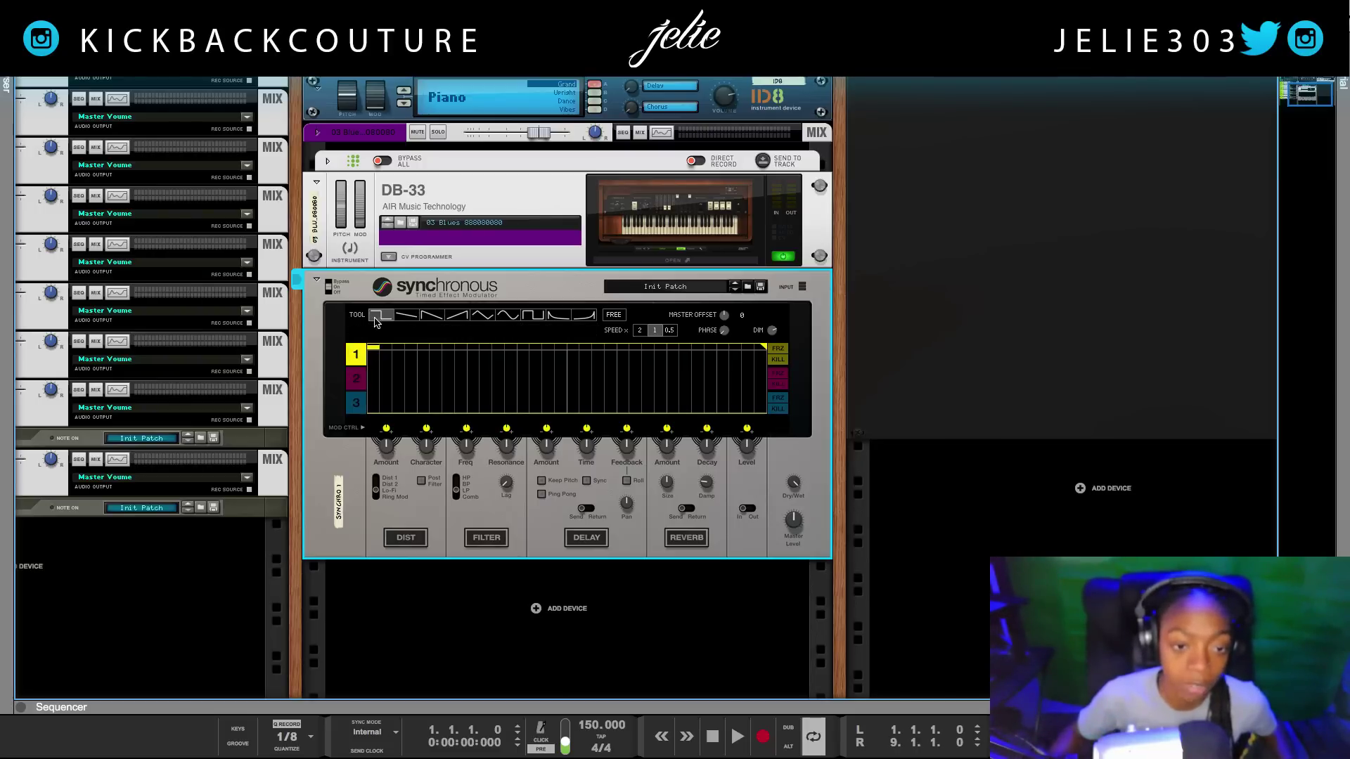
{"action": "mouse_move", "coordinate": [384, 349]}
{"action": "left_mouse_down"}
{"action": "mouse_move", "coordinate": [412, 340]}
{"action": "mouse_move", "coordinate": [779, 331]}
{"action": "mouse_move", "coordinate": [694, 398]}
{"action": "mouse_move", "coordinate": [522, 374]}
{"action": "mouse_move", "coordinate": [461, 400]}
{"action": "mouse_move", "coordinate": [399, 357]}
{"action": "mouse_move", "coordinate": [376, 385]}
{"action": "mouse_move", "coordinate": [372, 332]}
{"action": "mouse_move", "coordinate": [442, 406]}
{"action": "left_mouse_up"}
{"action": "left_click", "coordinate": [533, 314]}
{"action": "left_click", "coordinate": [507, 329]}
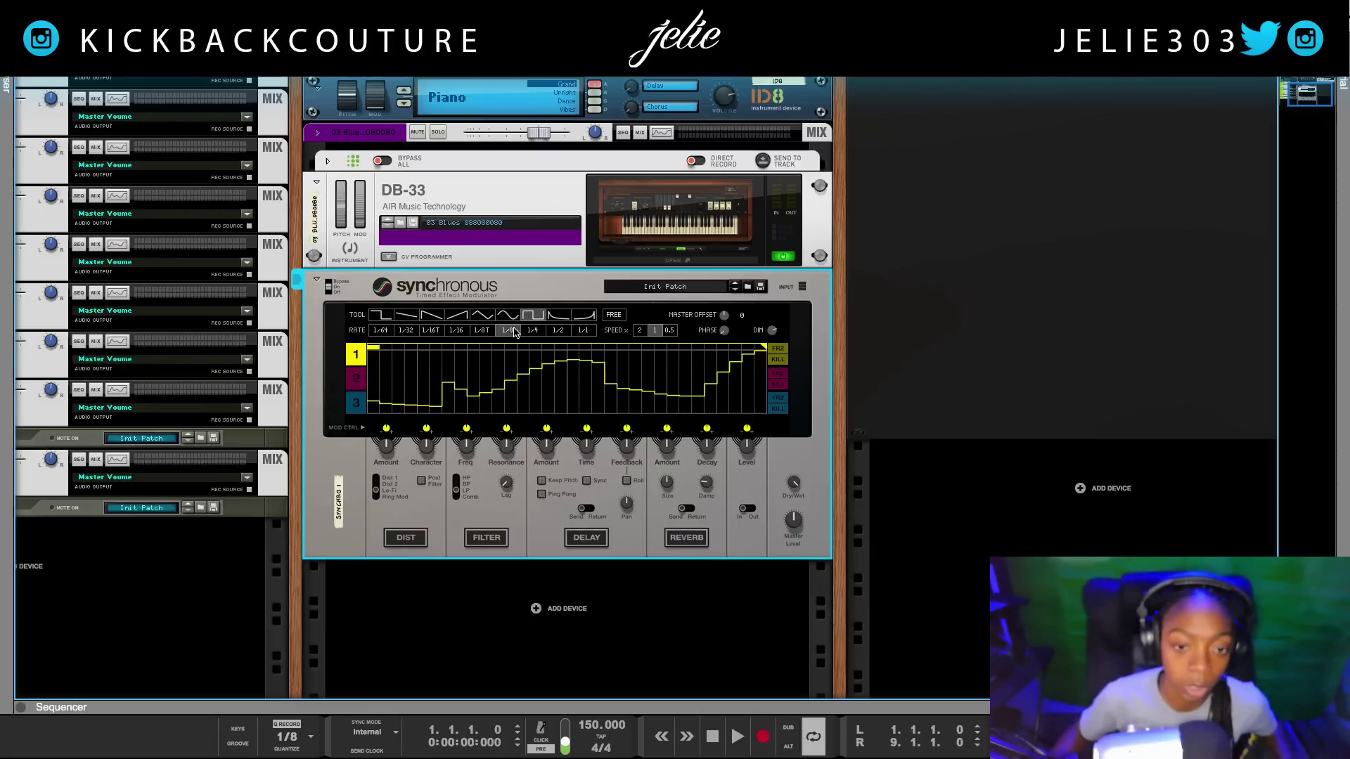
{"action": "mouse_move", "coordinate": [531, 369]}
{"action": "left_mouse_down"}
{"action": "mouse_move", "coordinate": [507, 395]}
{"action": "mouse_move", "coordinate": [410, 359]}
{"action": "mouse_move", "coordinate": [568, 389]}
{"action": "mouse_move", "coordinate": [713, 365]}
{"action": "mouse_move", "coordinate": [736, 386]}
{"action": "mouse_move", "coordinate": [575, 350]}
{"action": "mouse_move", "coordinate": [439, 358]}
{"action": "mouse_move", "coordinate": [448, 394]}
{"action": "mouse_move", "coordinate": [594, 391]}
{"action": "left_mouse_up"}
Step: Try curve 1's speed multipliers 2, 1 and 0.5, return to 1, and try the phase and master offset controls
{"action": "left_click", "coordinate": [637, 330]}
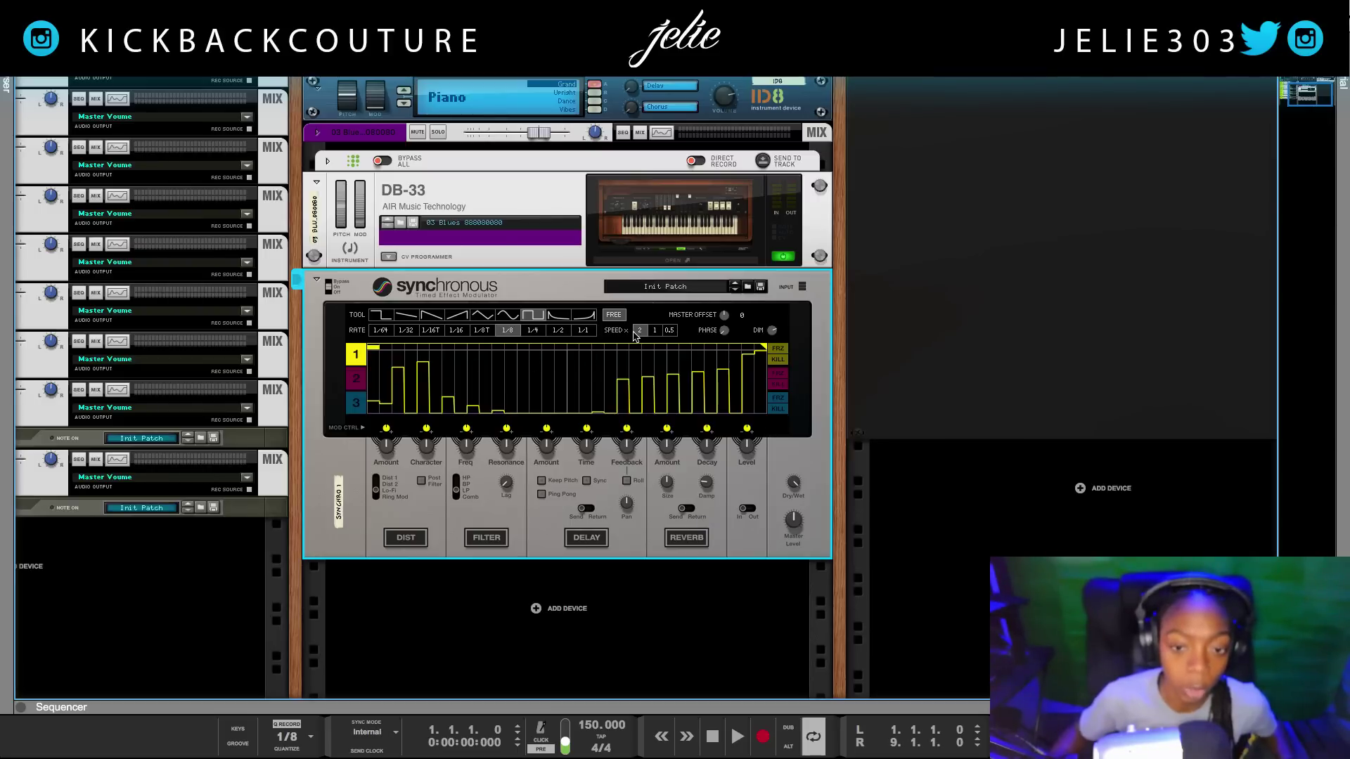
{"action": "left_click", "coordinate": [655, 331]}
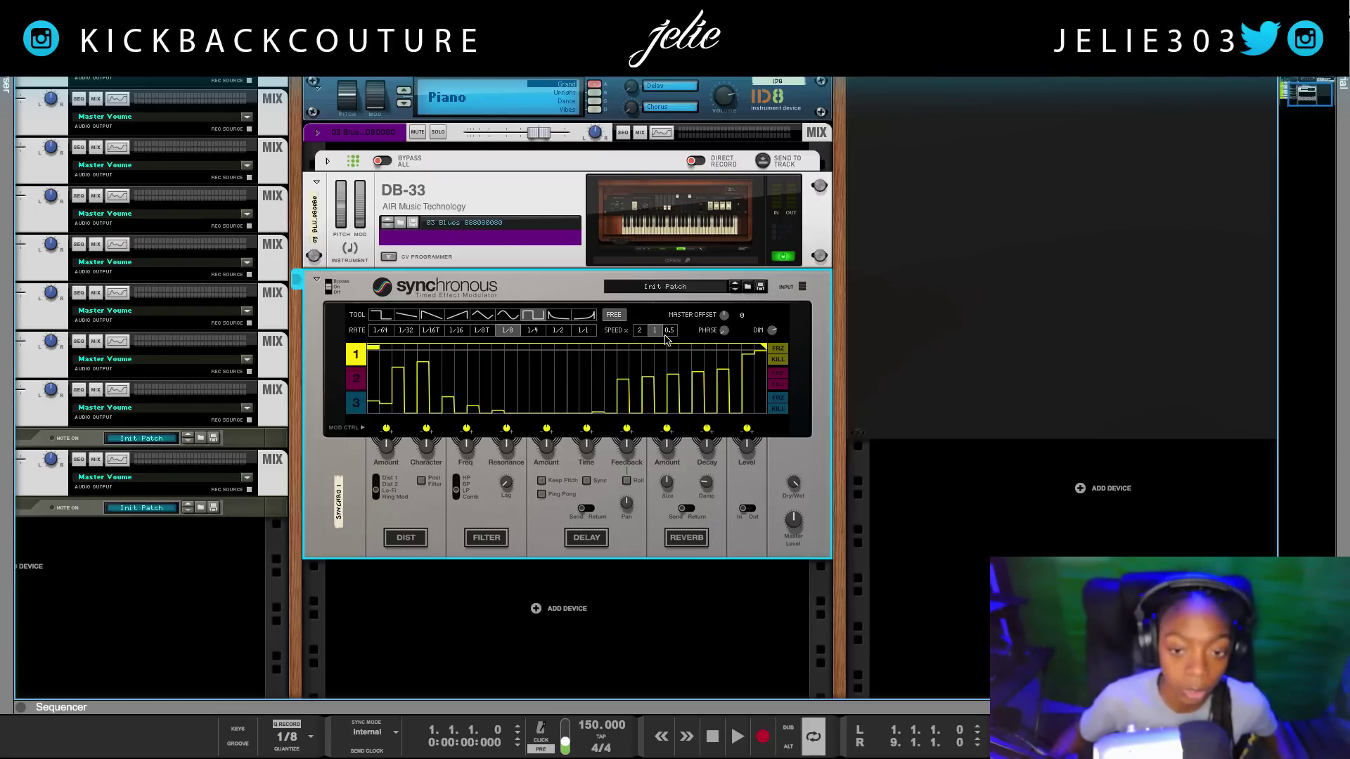
{"action": "left_click", "coordinate": [670, 333]}
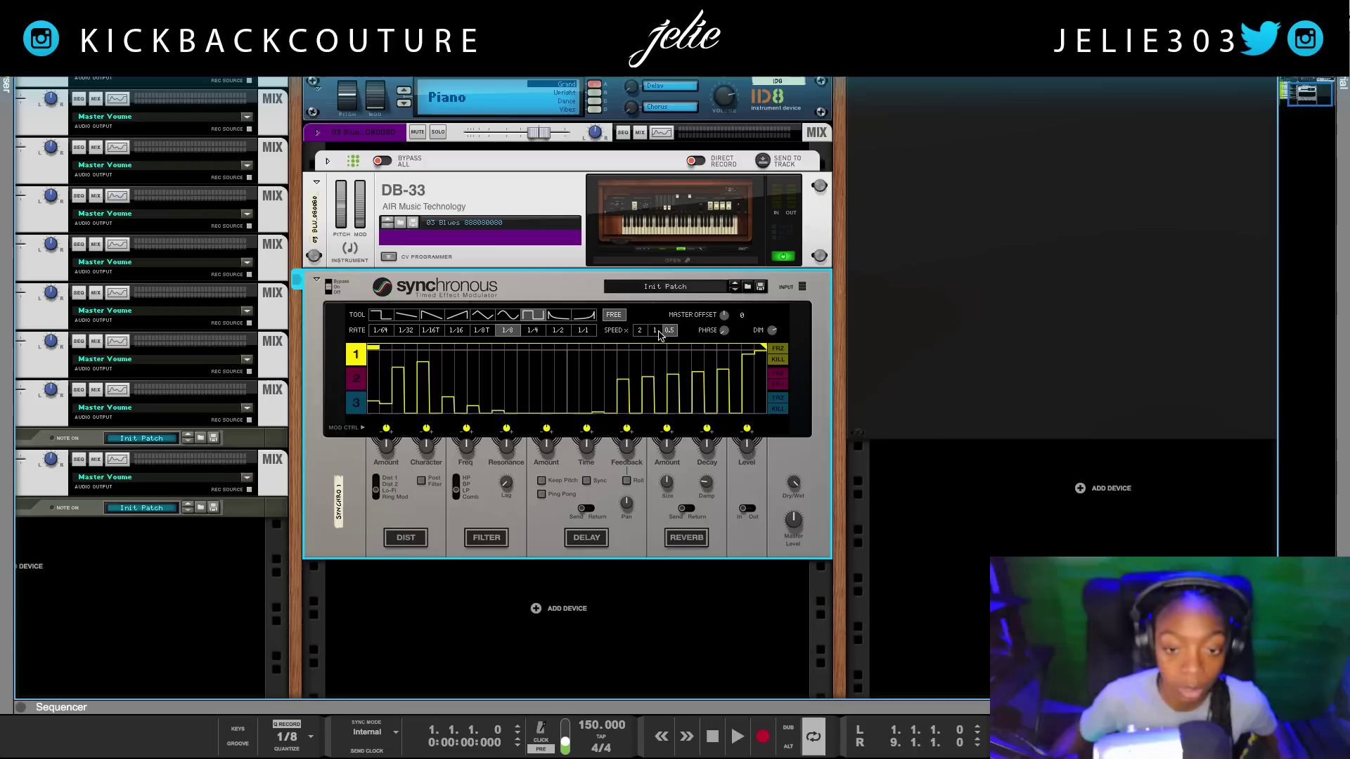
{"action": "left_click", "coordinate": [658, 336]}
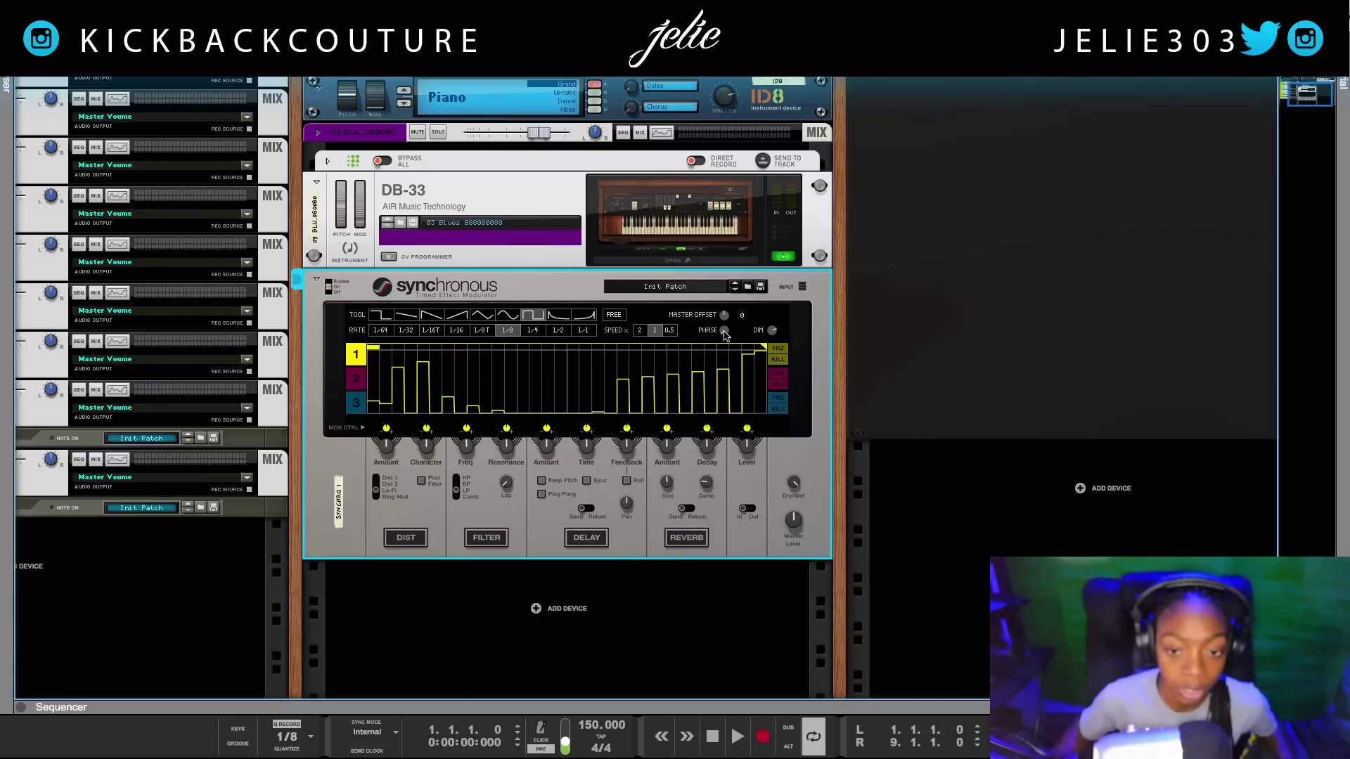
{"action": "left_click_drag", "start_coordinate": [725, 335], "coordinate": [746, 242]}
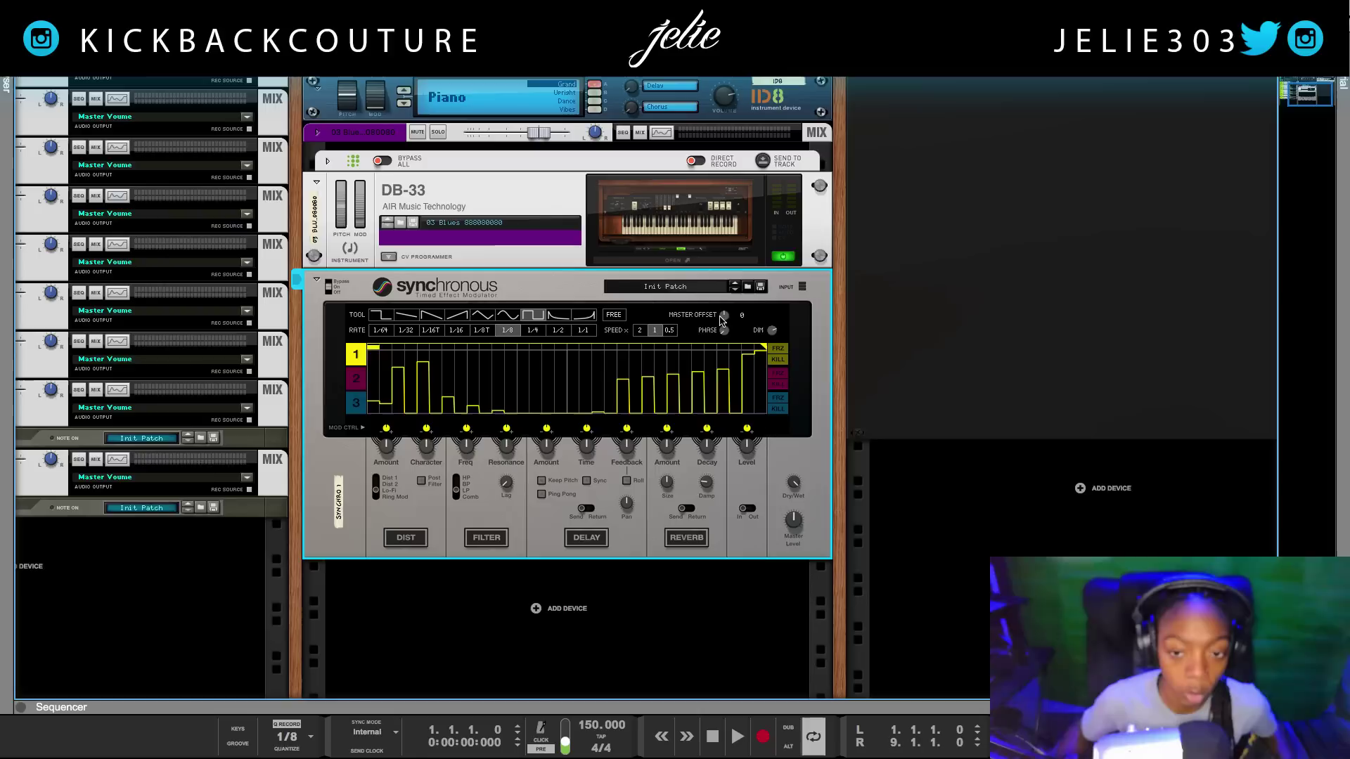
{"action": "mouse_move", "coordinate": [723, 321]}
{"action": "left_mouse_down"}
{"action": "mouse_move", "coordinate": [720, 277]}
{"action": "mouse_move", "coordinate": [722, 322]}
{"action": "left_mouse_up"}
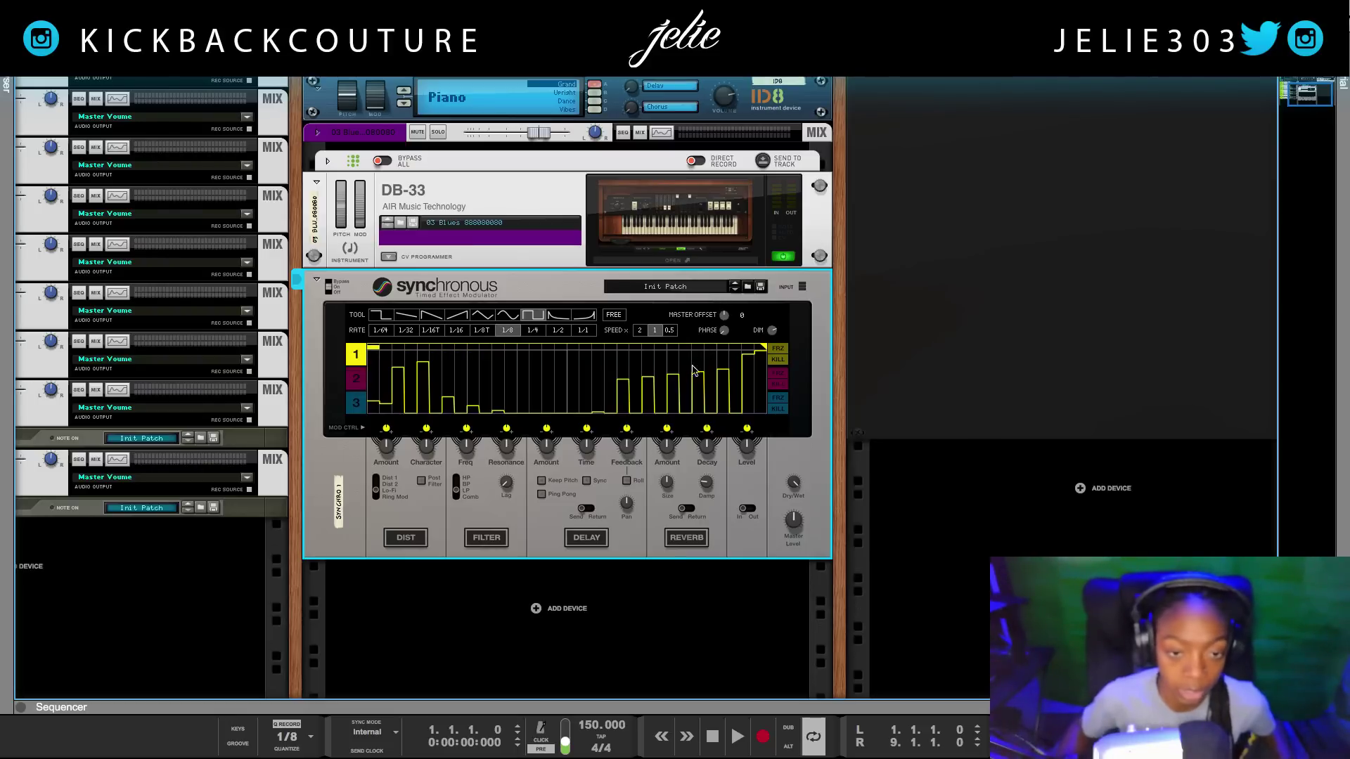
Step: Compare the three modulation curves by switching among them repeatedly, finishing on curve 1
{"action": "left_click", "coordinate": [356, 400]}
{"action": "left_click", "coordinate": [357, 359]}
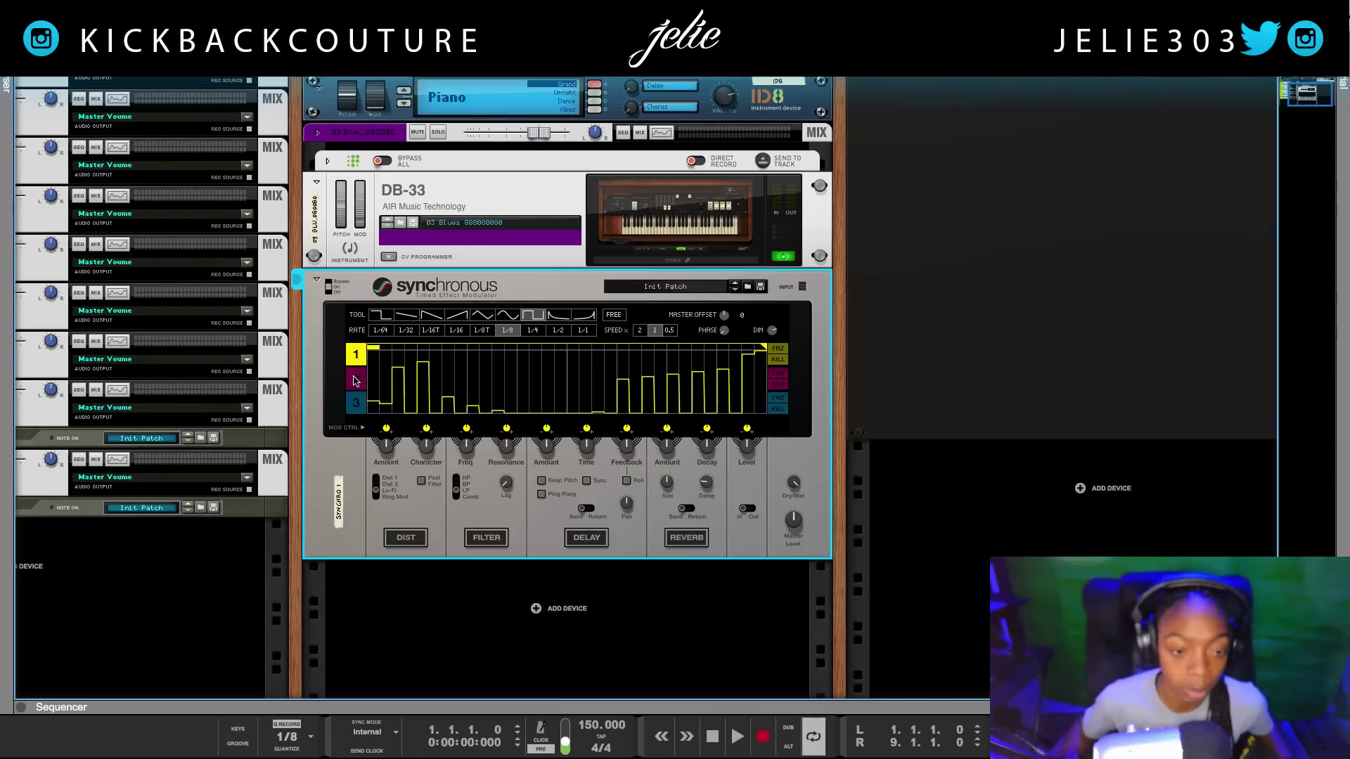
{"action": "left_click", "coordinate": [356, 380]}
{"action": "left_click", "coordinate": [356, 400]}
{"action": "left_click", "coordinate": [356, 380]}
{"action": "left_click", "coordinate": [356, 356]}
{"action": "left_click", "coordinate": [355, 380]}
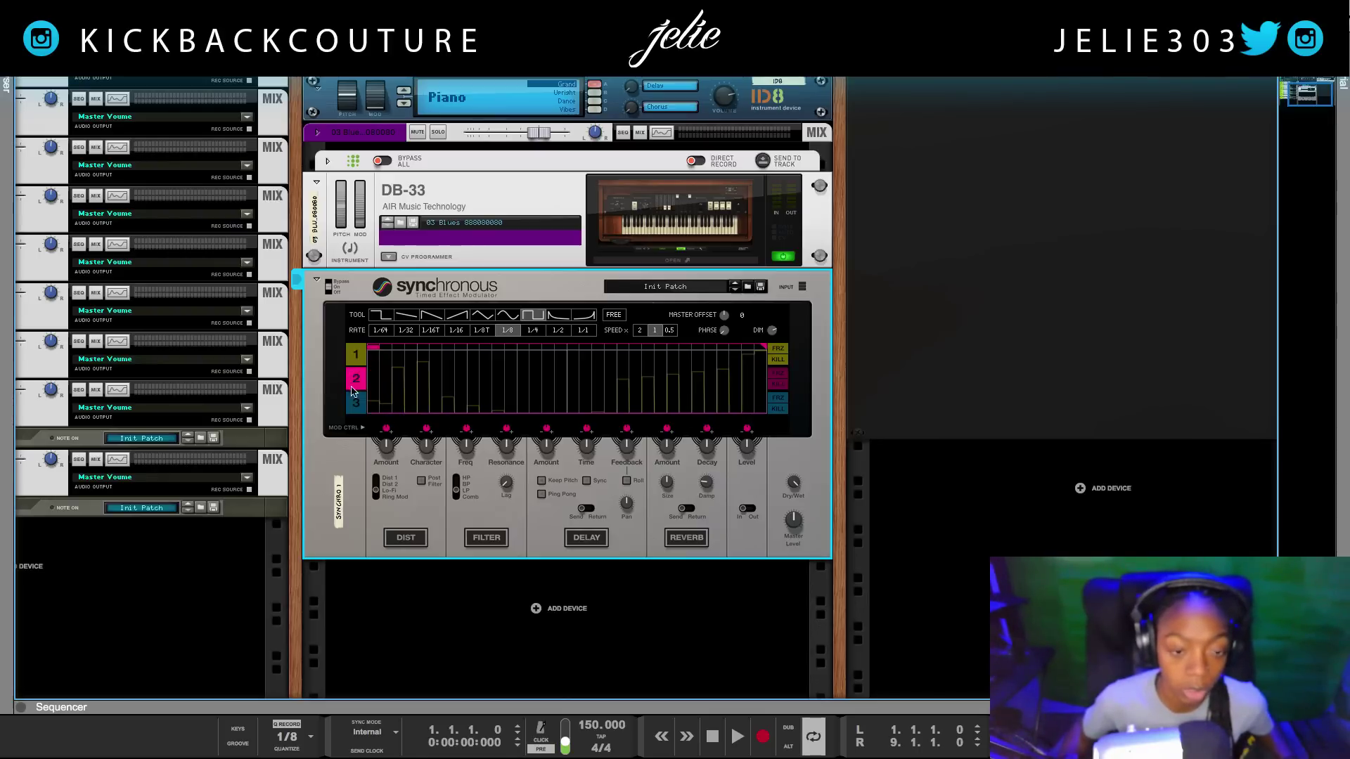
{"action": "left_click", "coordinate": [356, 400]}
{"action": "left_click", "coordinate": [355, 358]}
{"action": "left_click", "coordinate": [356, 380]}
{"action": "left_click", "coordinate": [356, 401]}
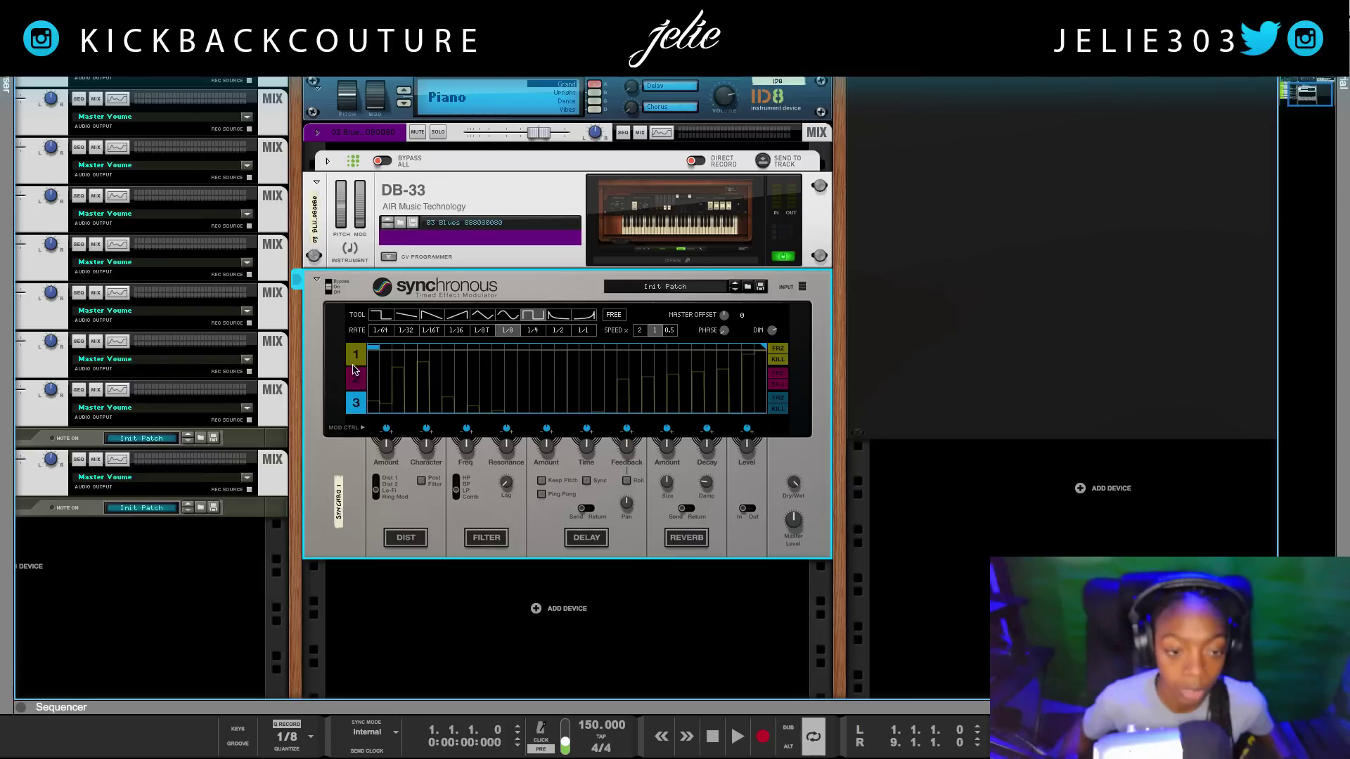
{"action": "left_click", "coordinate": [355, 364]}
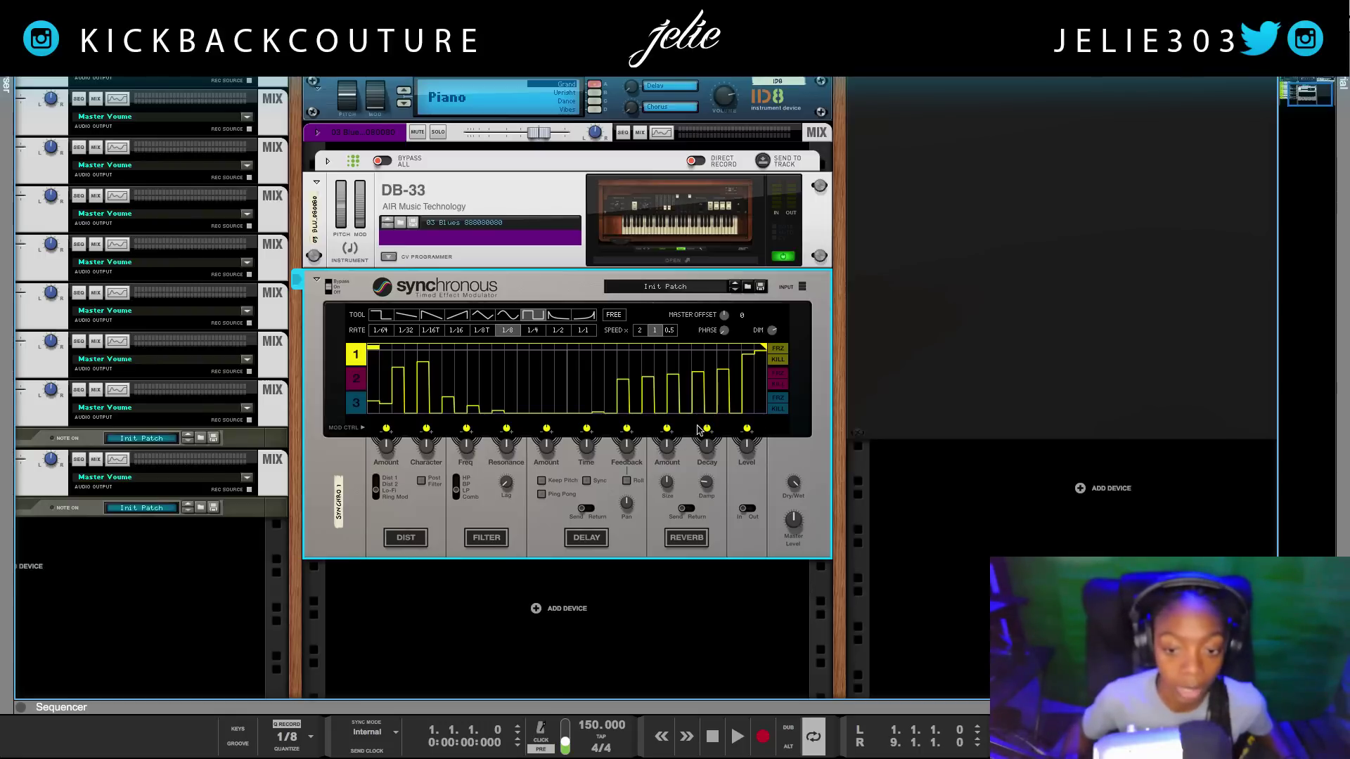
Step: Reset the Synchronous device to clear the drawn curve, and start playback with the DB-33 instrument selected
{"action": "right_click", "coordinate": [329, 488]}
{"action": "left_click", "coordinate": [373, 648]}
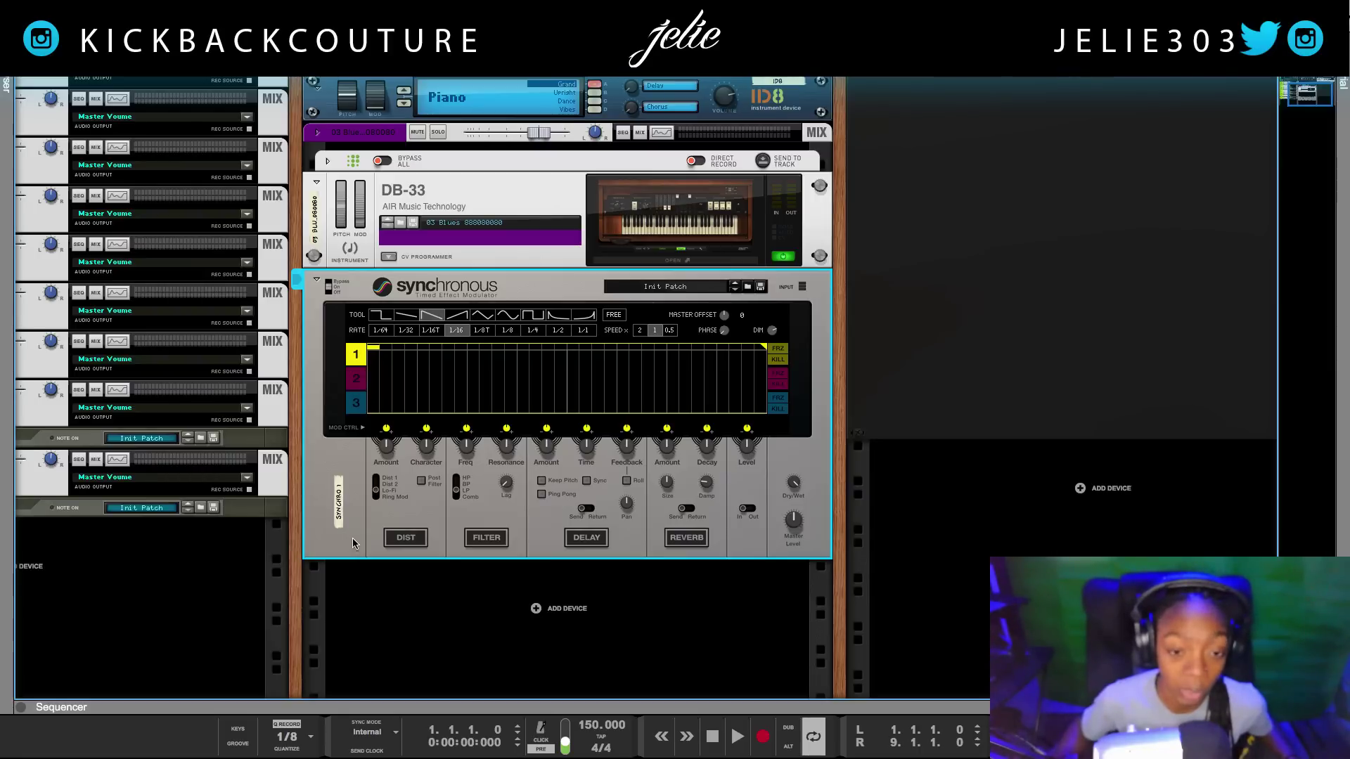
{"action": "left_click", "coordinate": [461, 214]}
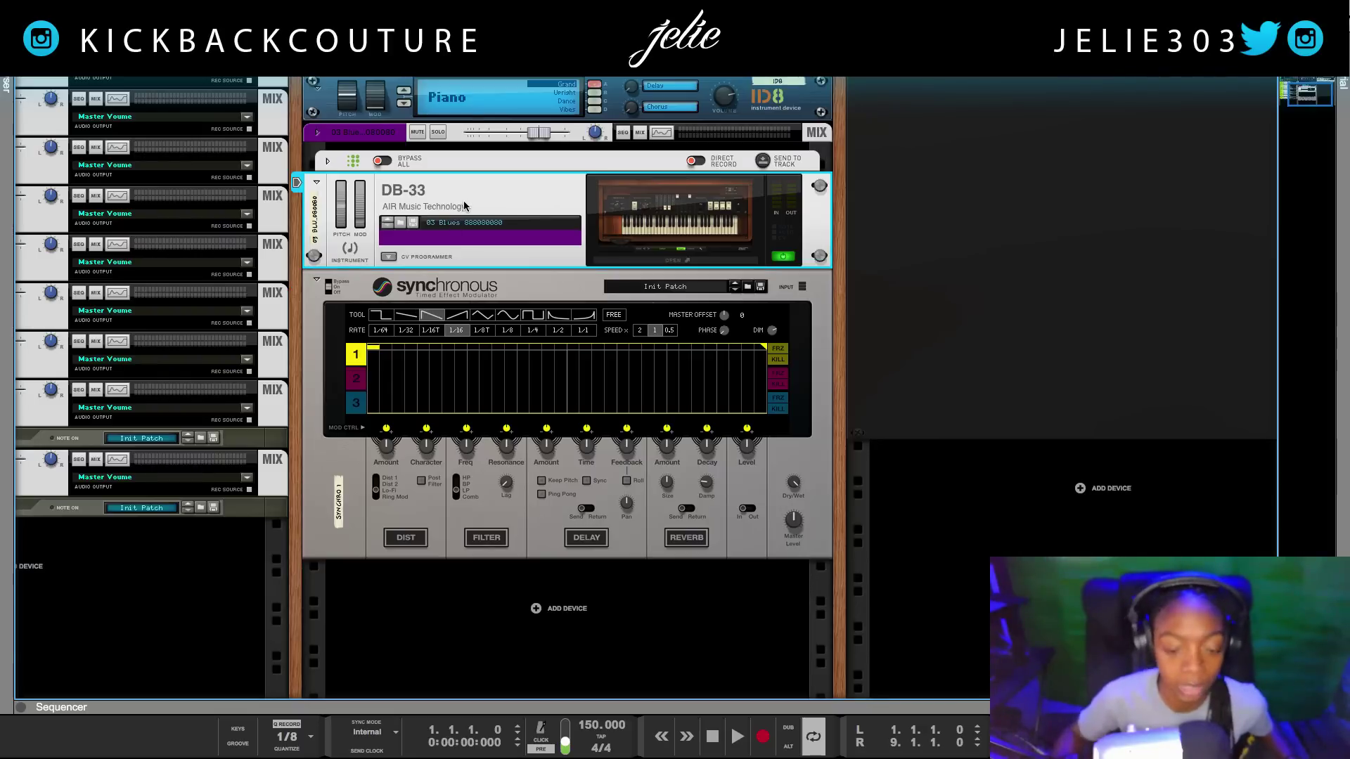
{"action": "key", "text": "space"}
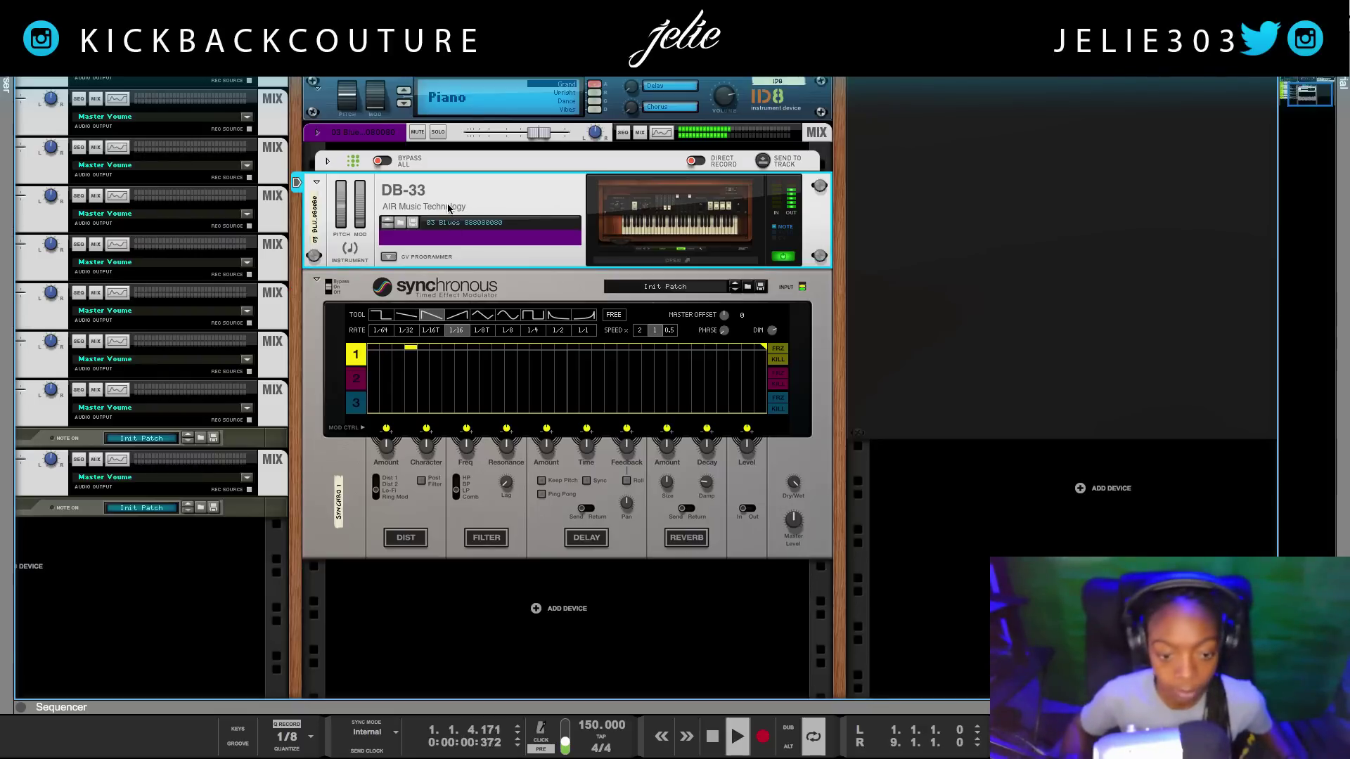
Step: Draw sine waves on Synchronous curve 1, first at the 1/16 rate and across the full curve at 1/4, and stop playback
{"action": "left_click", "coordinate": [412, 287]}
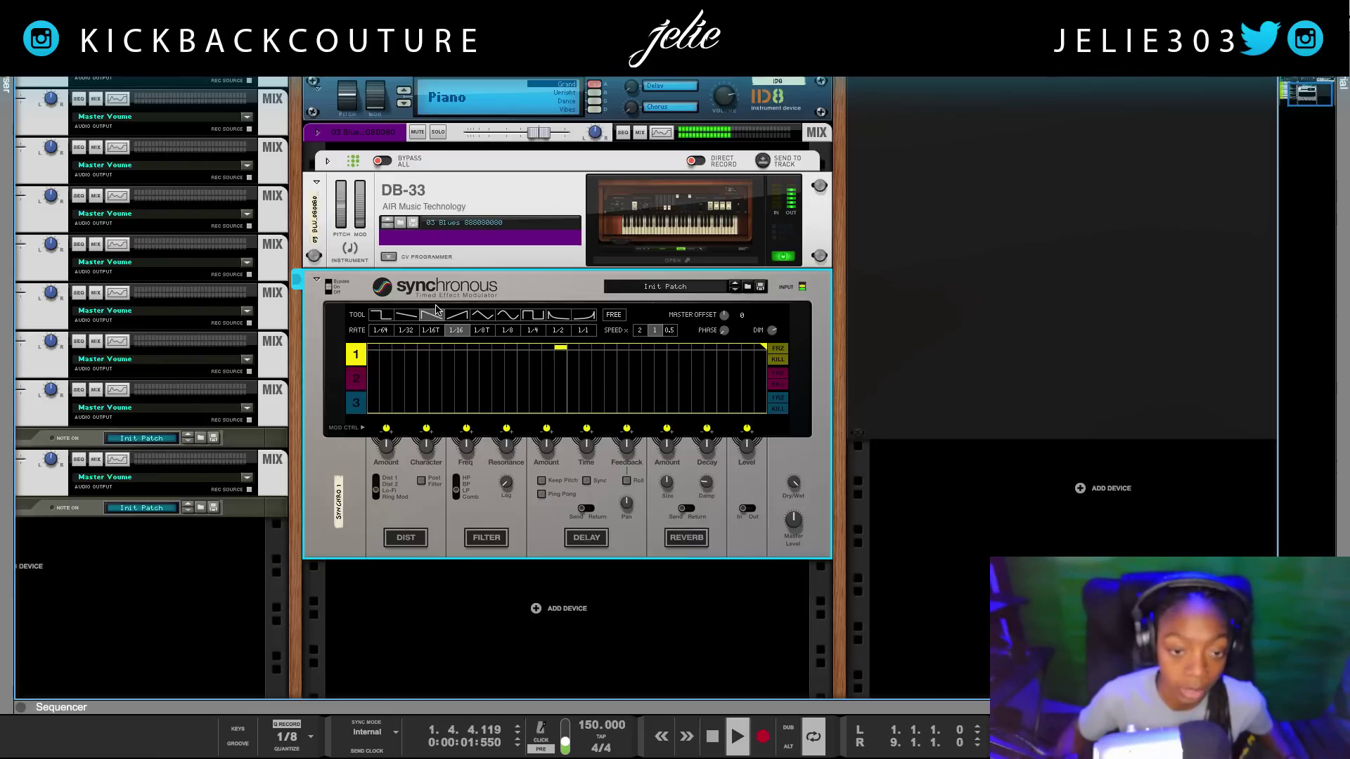
{"action": "left_click", "coordinate": [507, 316]}
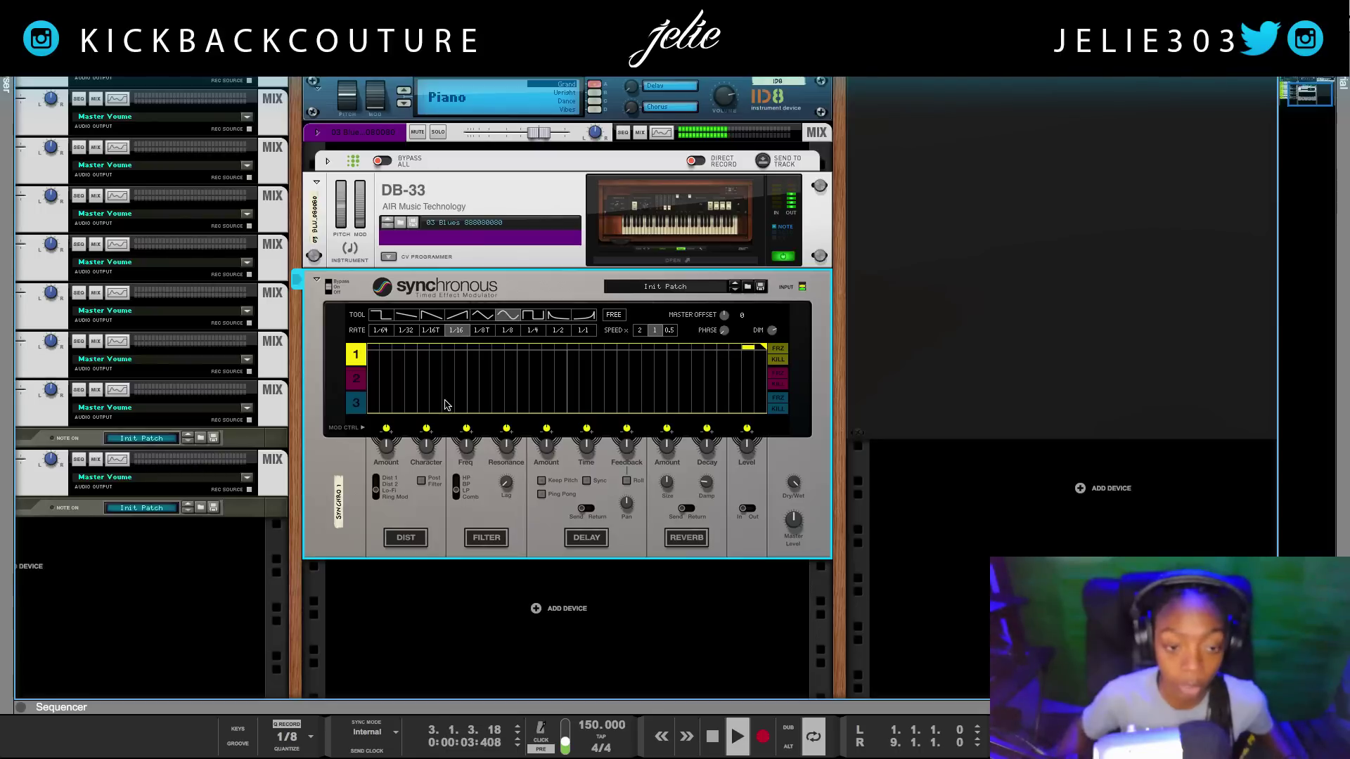
{"action": "left_click_drag", "start_coordinate": [368, 374], "coordinate": [410, 369]}
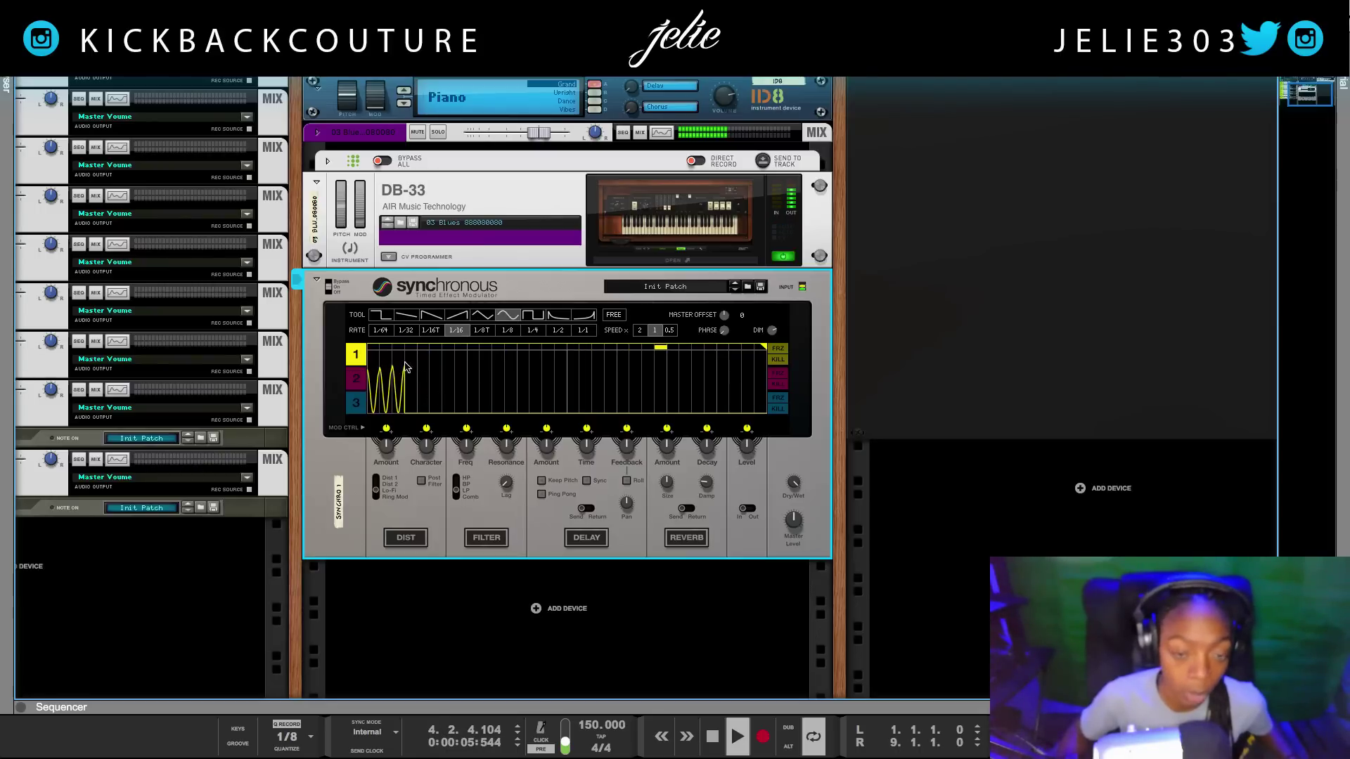
{"action": "left_click", "coordinate": [532, 329]}
{"action": "mouse_move", "coordinate": [519, 364]}
{"action": "left_mouse_down"}
{"action": "mouse_move", "coordinate": [366, 359]}
{"action": "mouse_move", "coordinate": [767, 360]}
{"action": "left_mouse_up"}
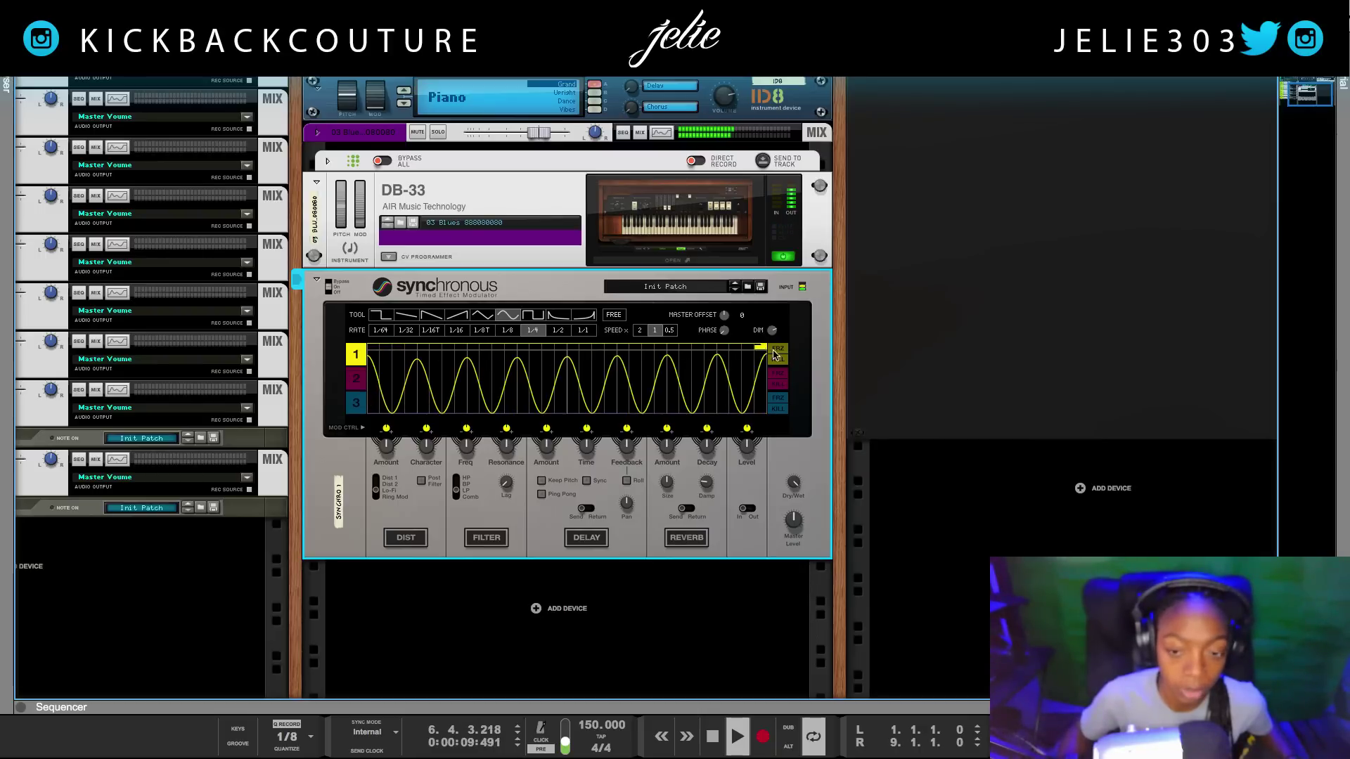
{"action": "key", "text": "space"}
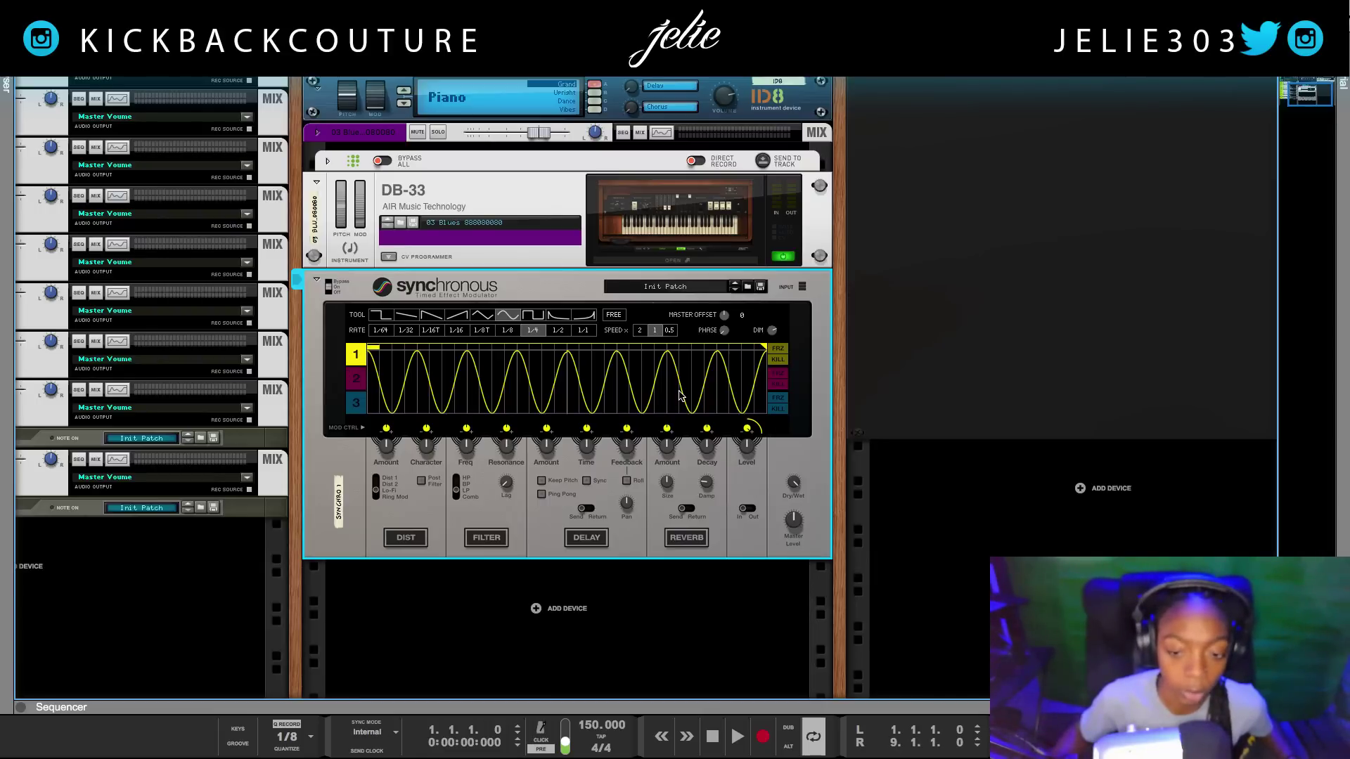
Step: Audition different amounts of curve 1 modulation on the Level control, starting and stopping playback to compare them
{"action": "key", "text": "space"}
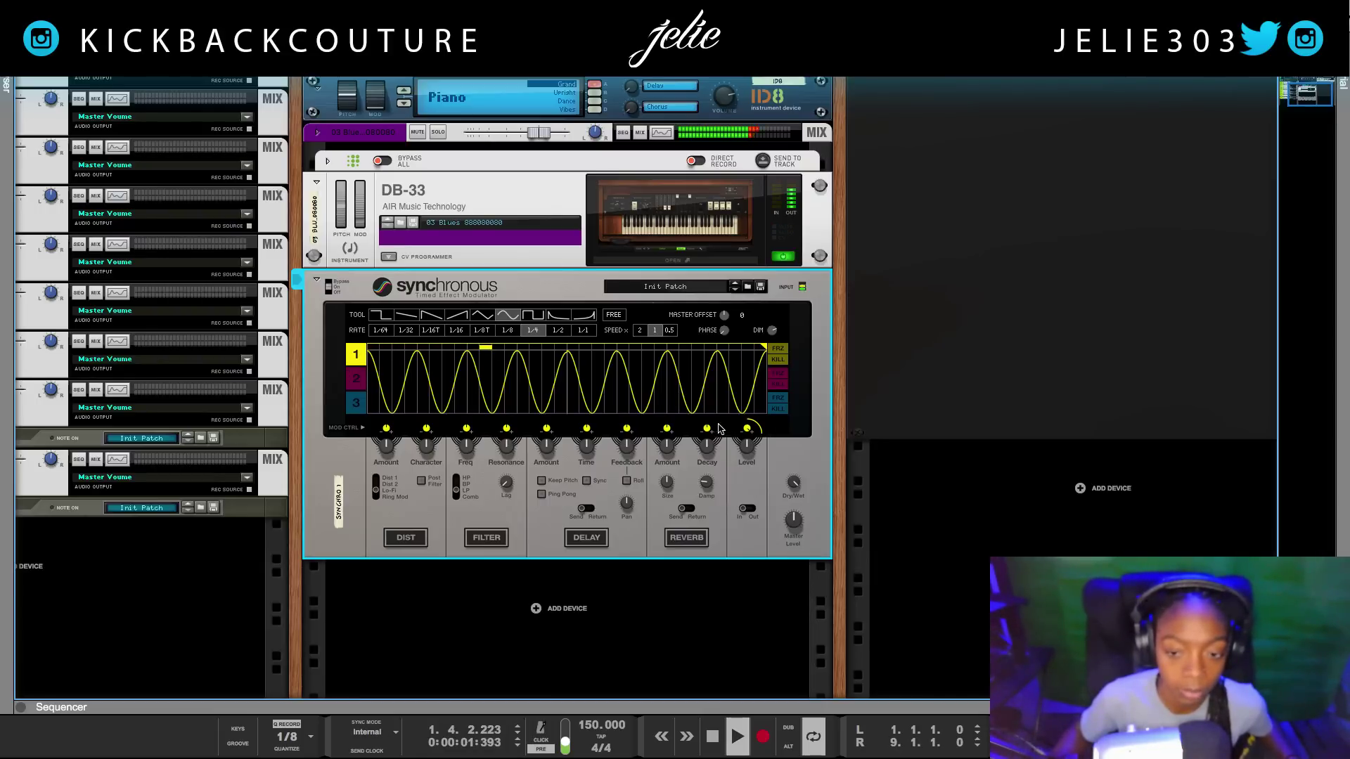
{"action": "mouse_move", "coordinate": [744, 443]}
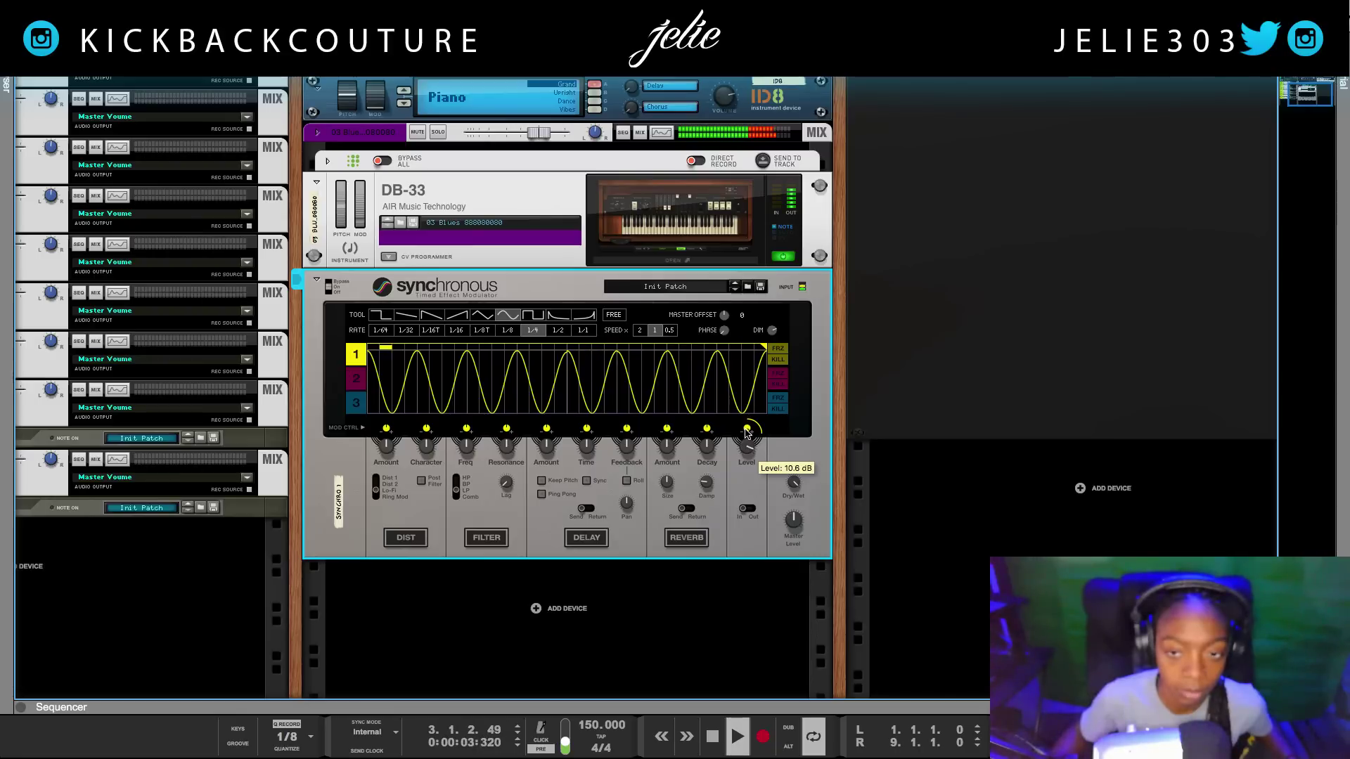
{"action": "left_click_drag", "start_coordinate": [744, 443], "coordinate": [749, 451]}
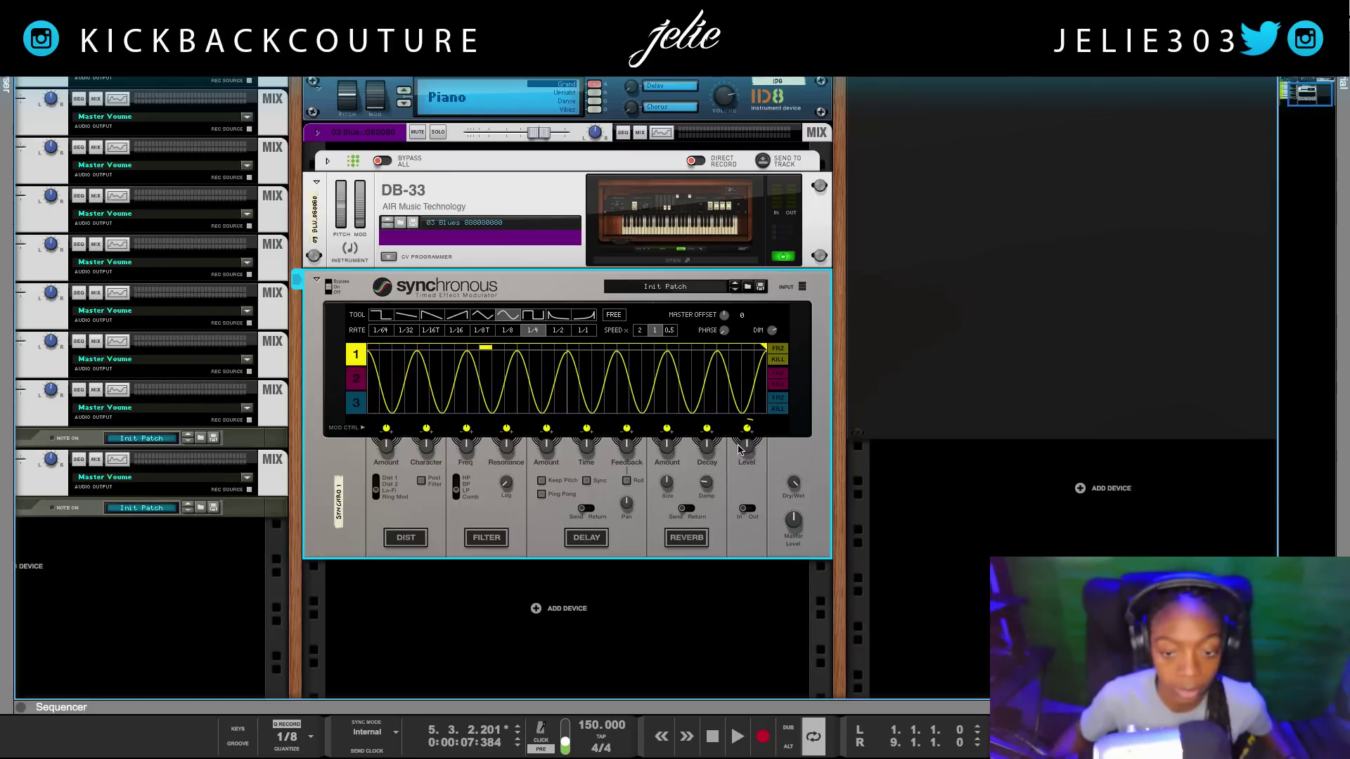
{"action": "key", "text": "space"}
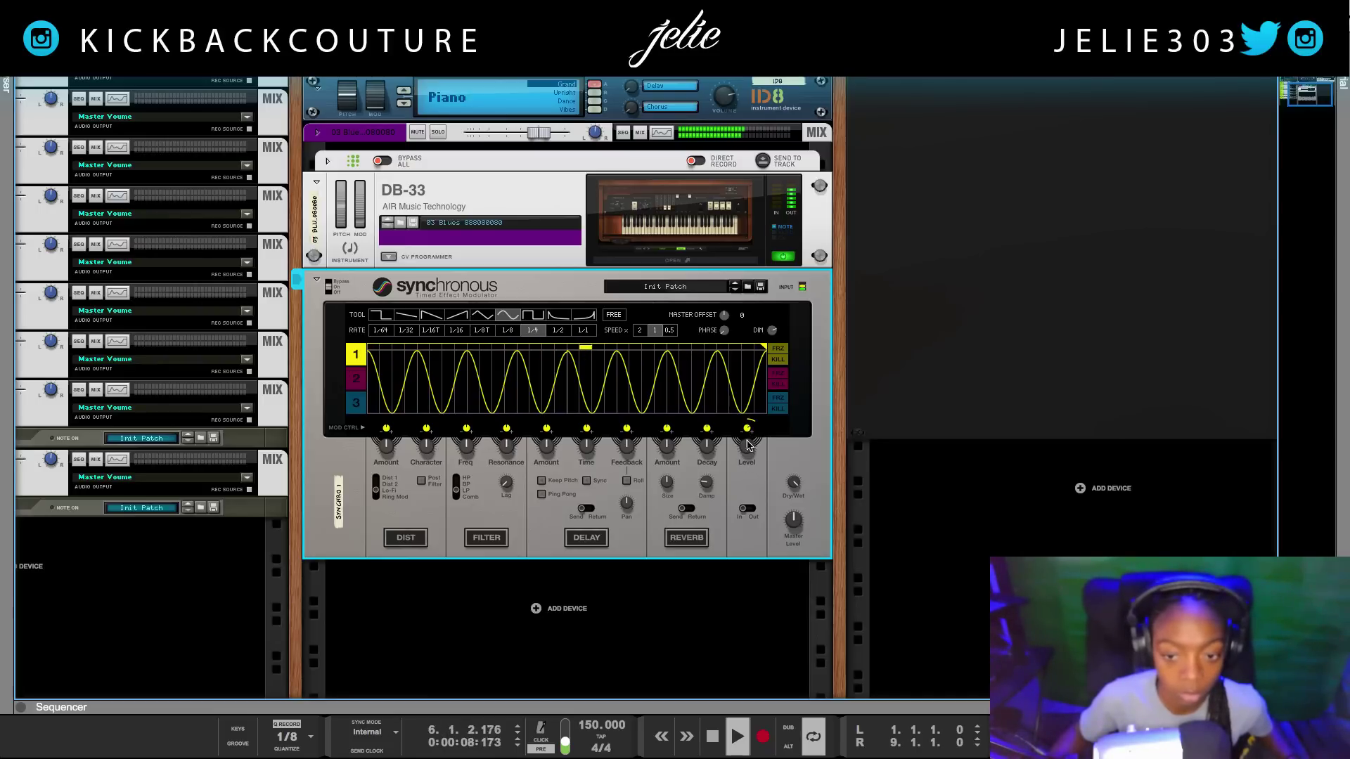
{"action": "mouse_move", "coordinate": [747, 440]}
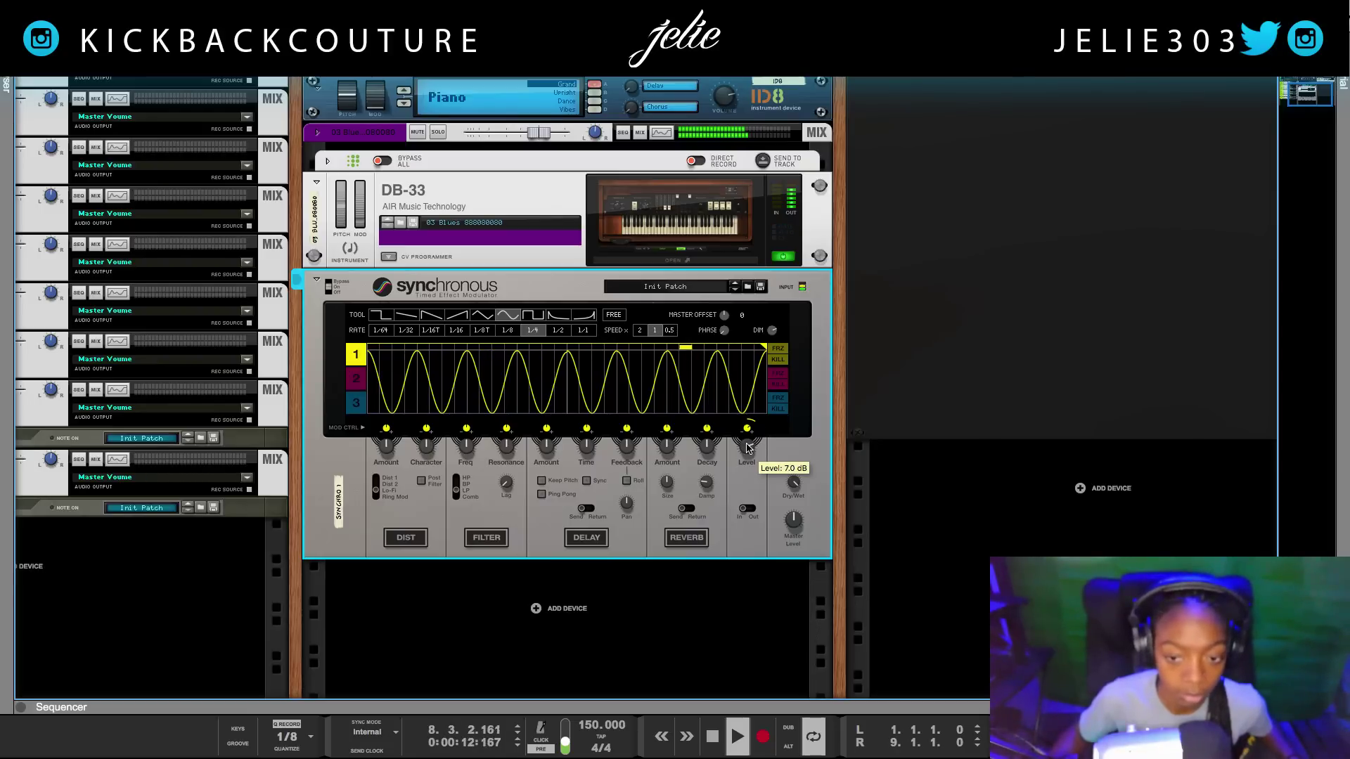
{"action": "key", "text": "space"}
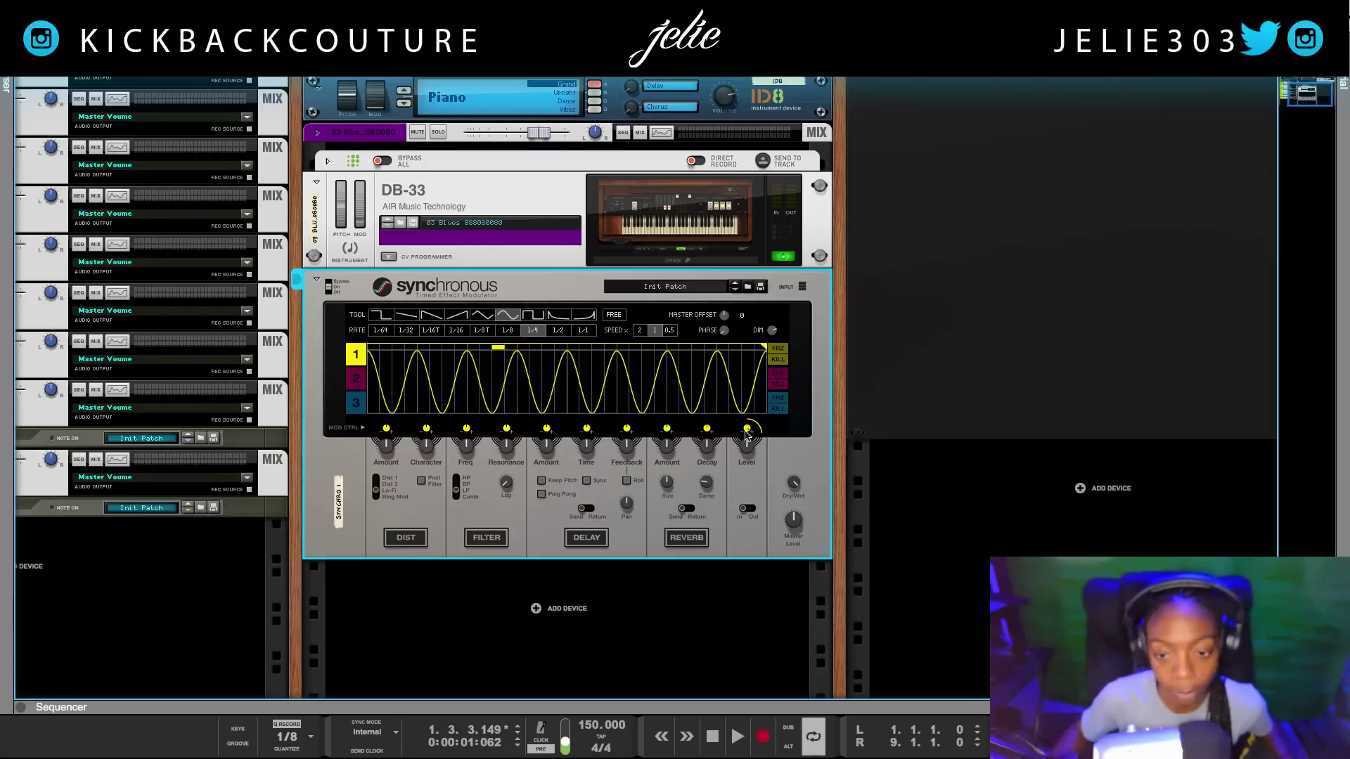
{"action": "key", "text": "space"}
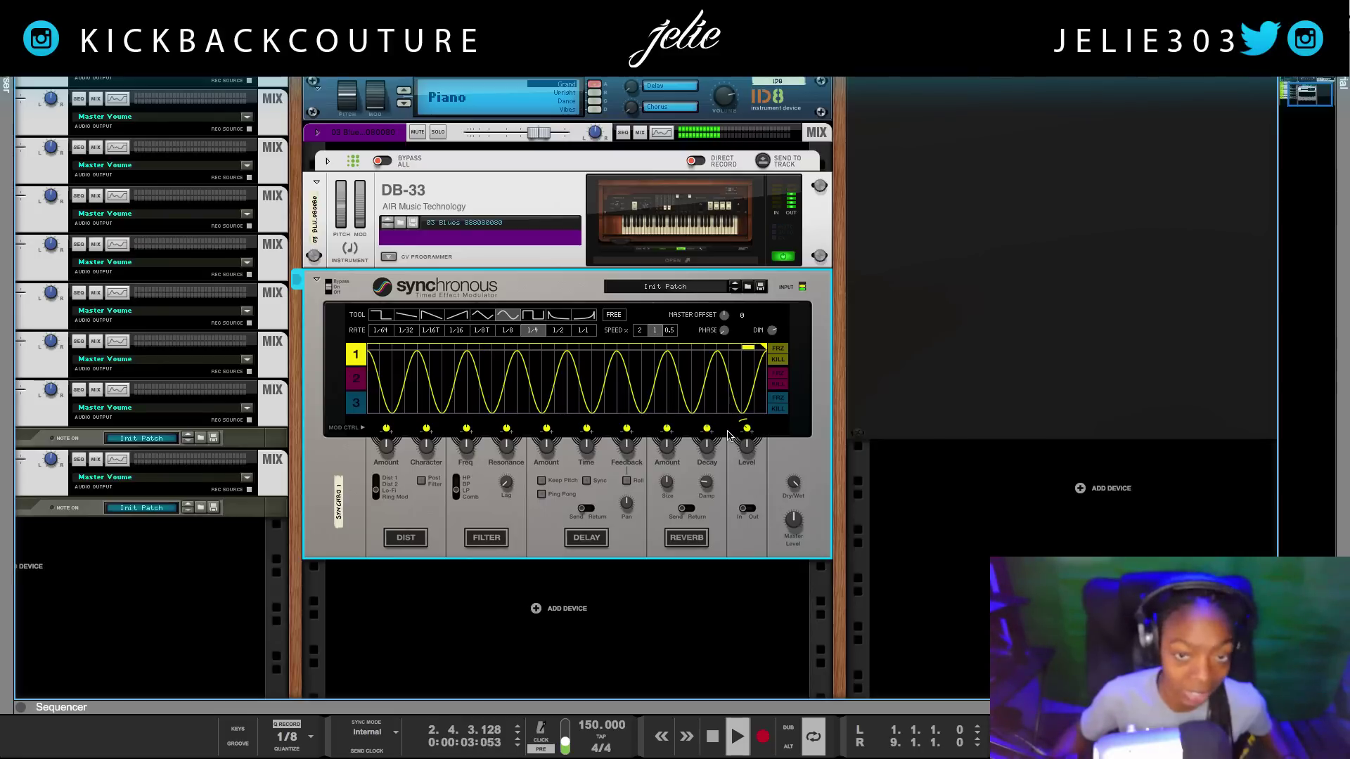
{"action": "key", "text": "space"}
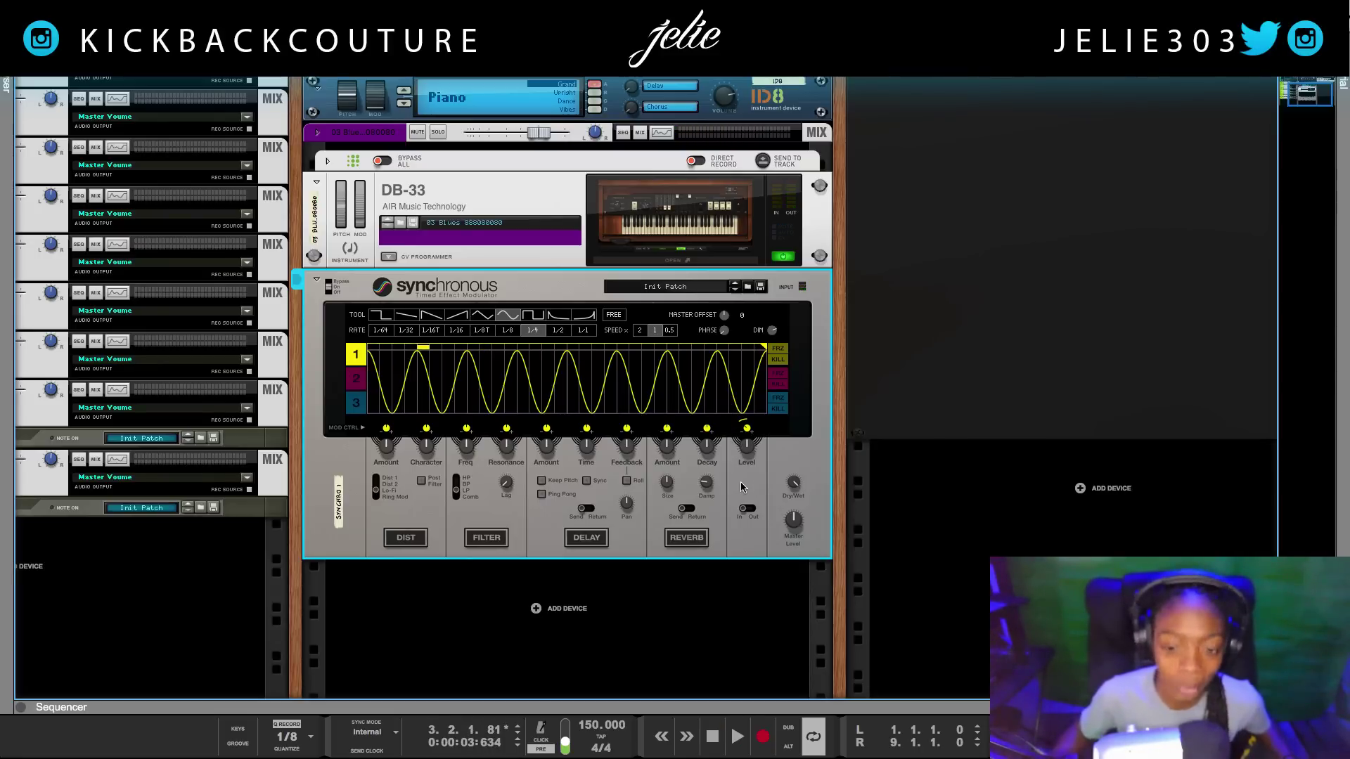
Step: Reset the Synchronous device to clear the sine curve and Level modulation, leaving the device selected
{"action": "right_click", "coordinate": [719, 478]}
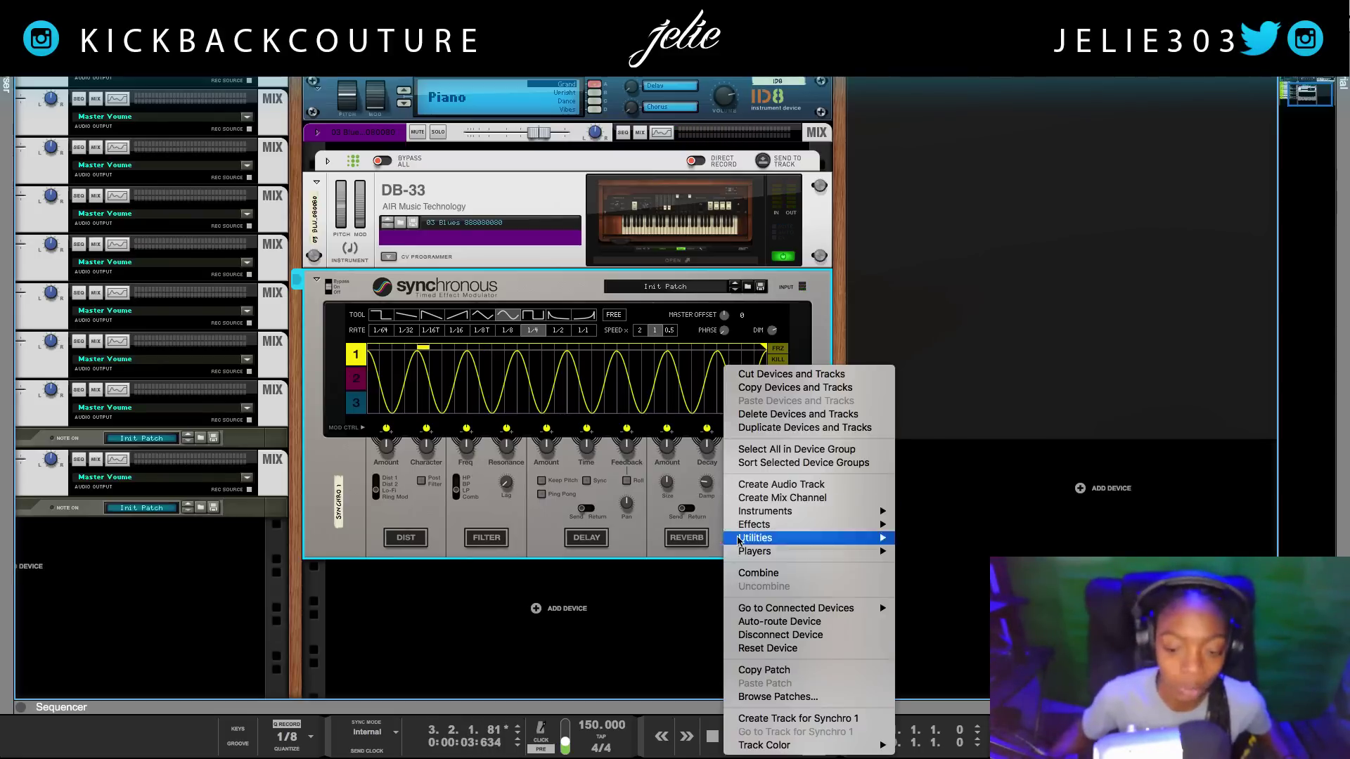
{"action": "left_click", "coordinate": [768, 644]}
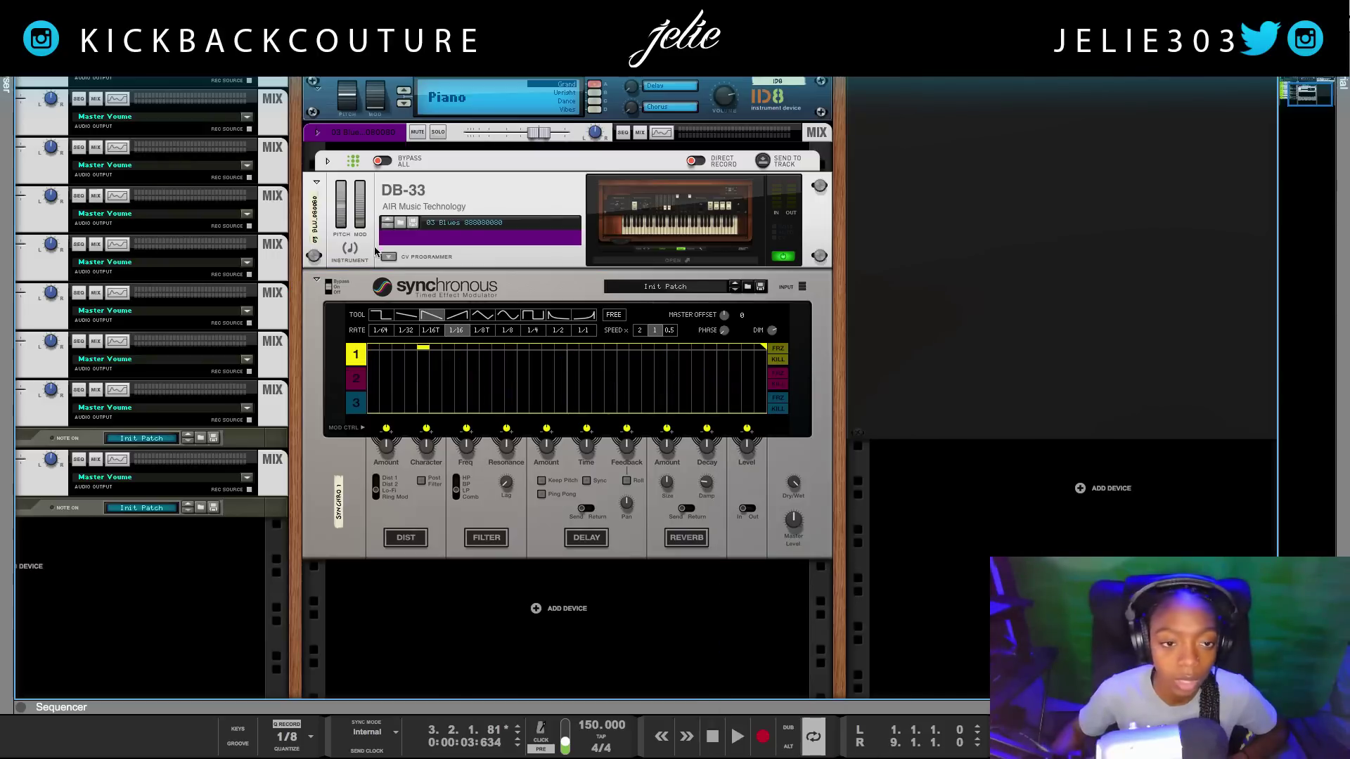
{"action": "left_click", "coordinate": [367, 292]}
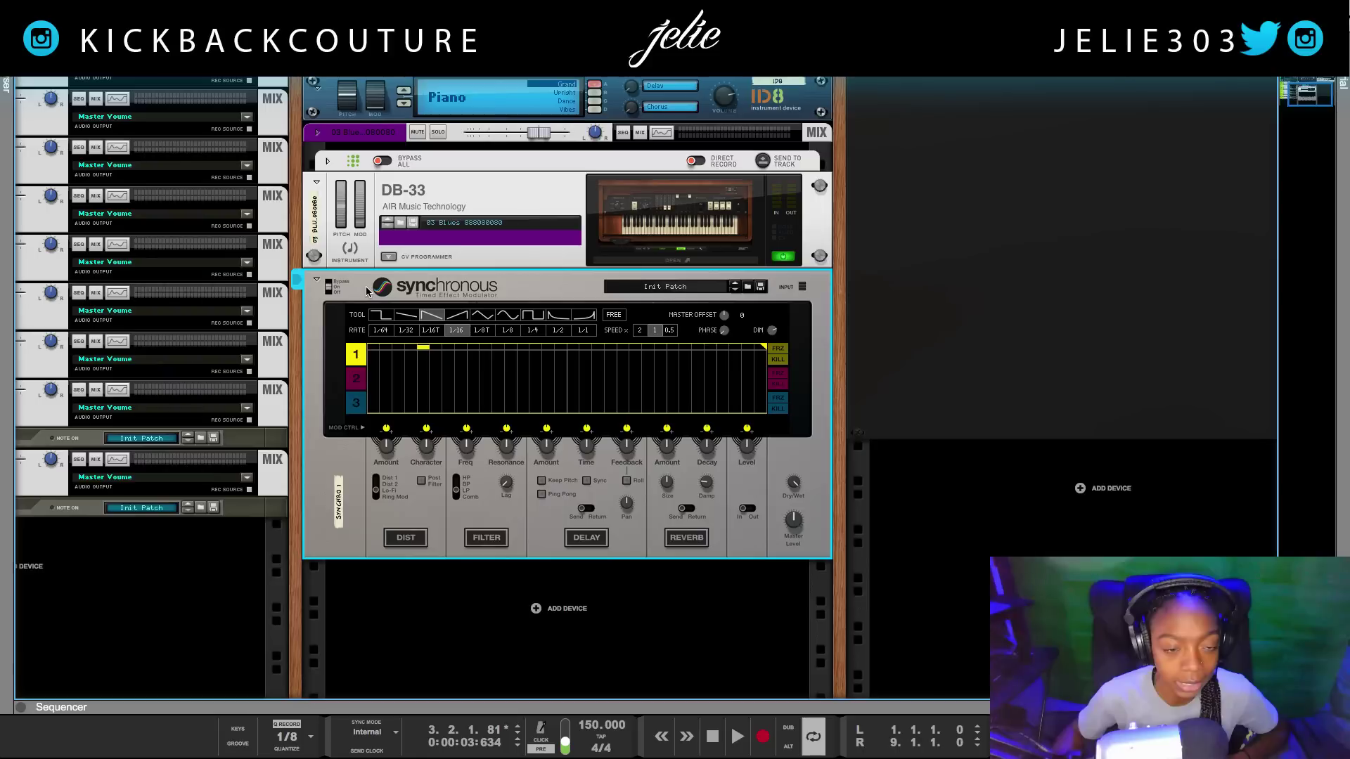
{"action": "right_click", "coordinate": [471, 601]}
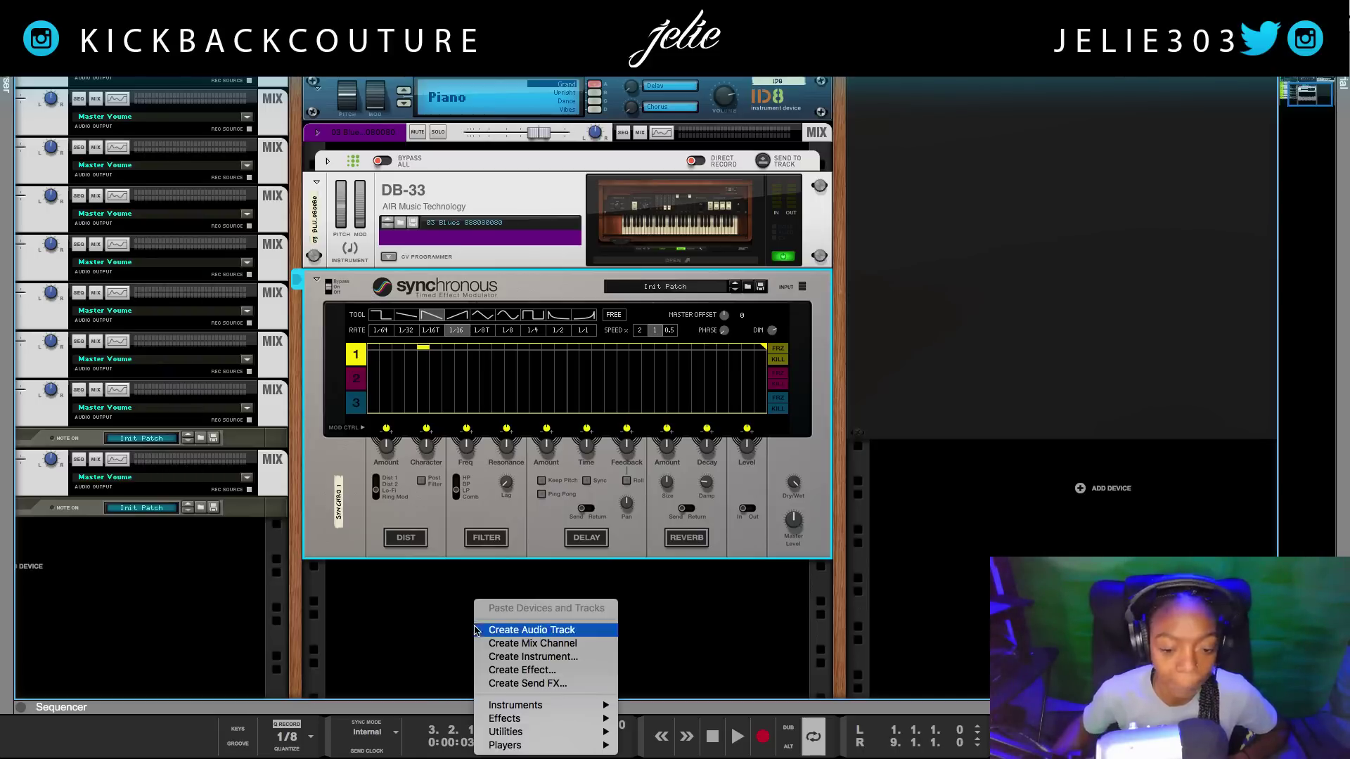
{"action": "left_click", "coordinate": [436, 599]}
{"action": "right_click", "coordinate": [551, 602]}
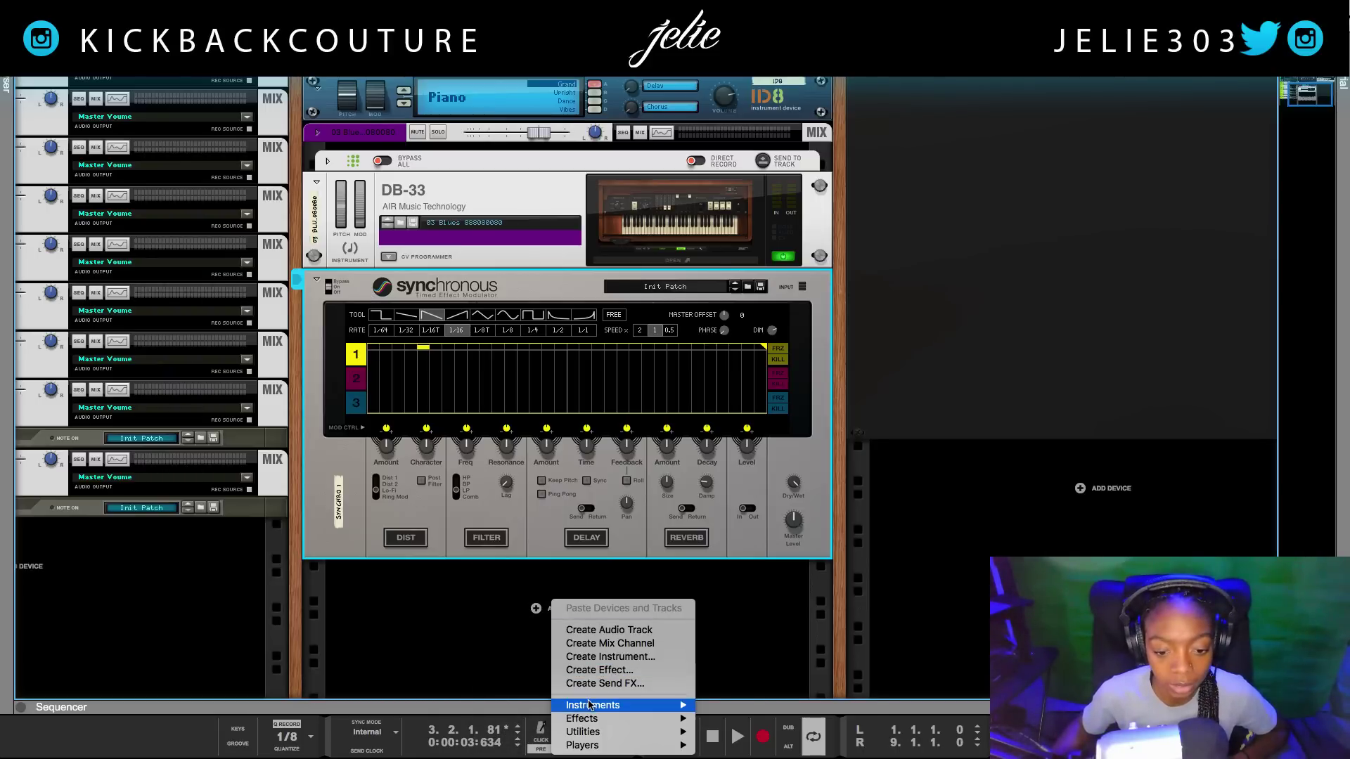
{"action": "left_click", "coordinate": [472, 661]}
Step: Add a Europa Shapeshifting Synthesizer to the rack and load the Ba Case patch from the Palm Trees Preset Bank
{"action": "right_click", "coordinate": [547, 602]}
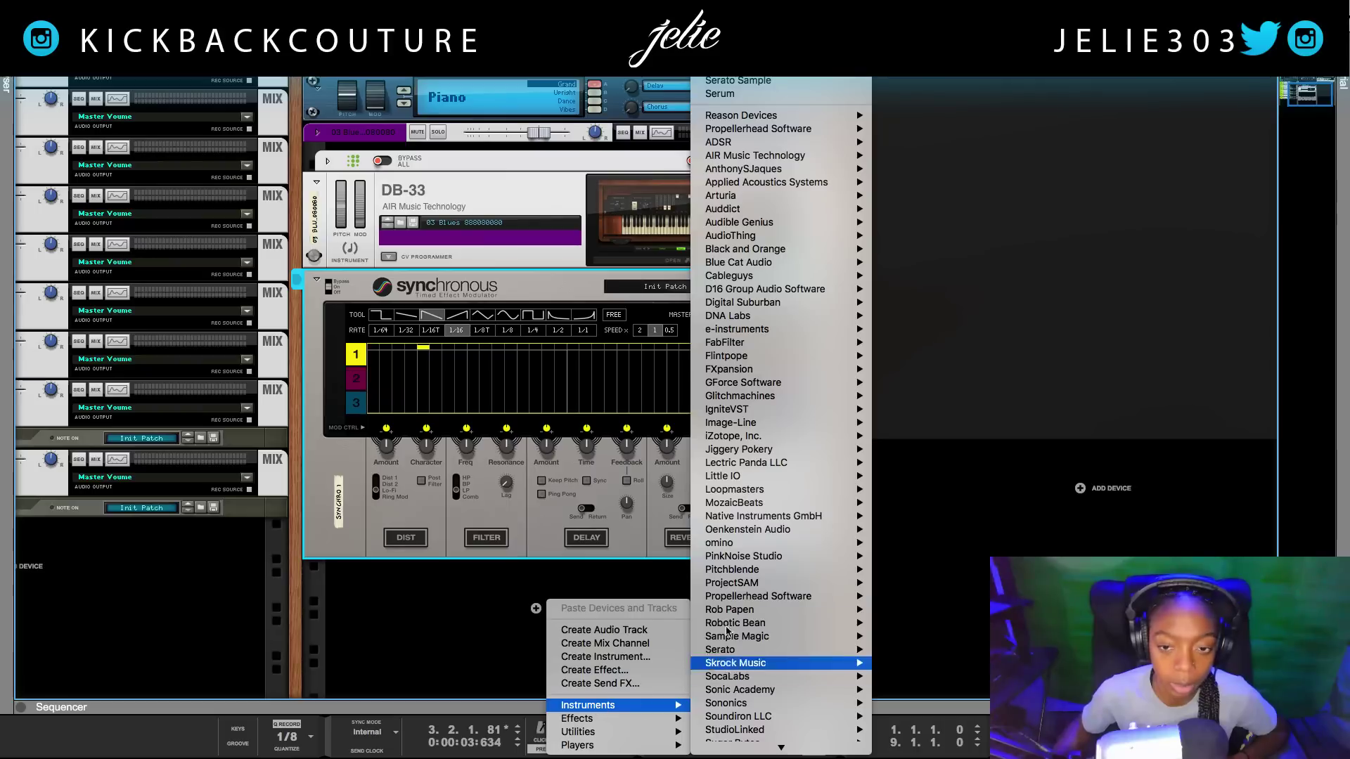
{"action": "mouse_move", "coordinate": [751, 130]}
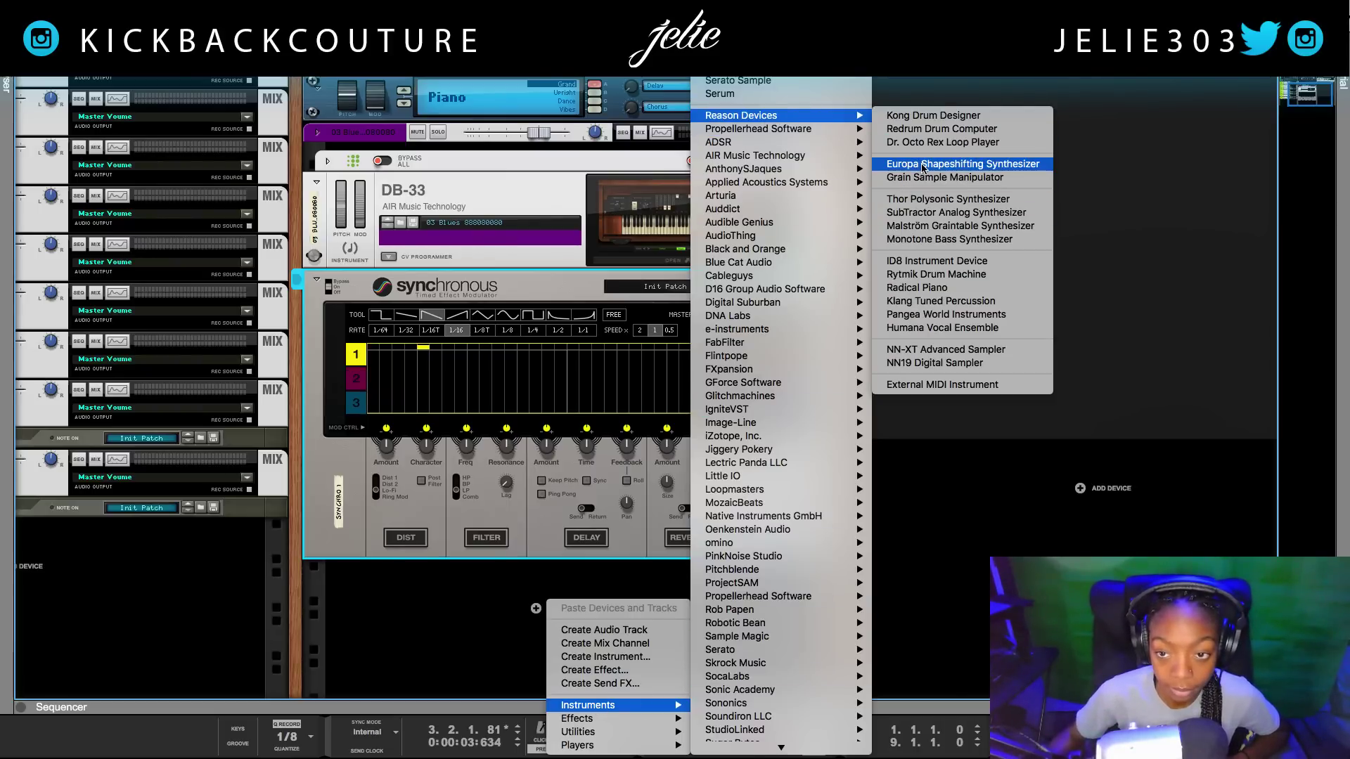
{"action": "left_click", "coordinate": [924, 164]}
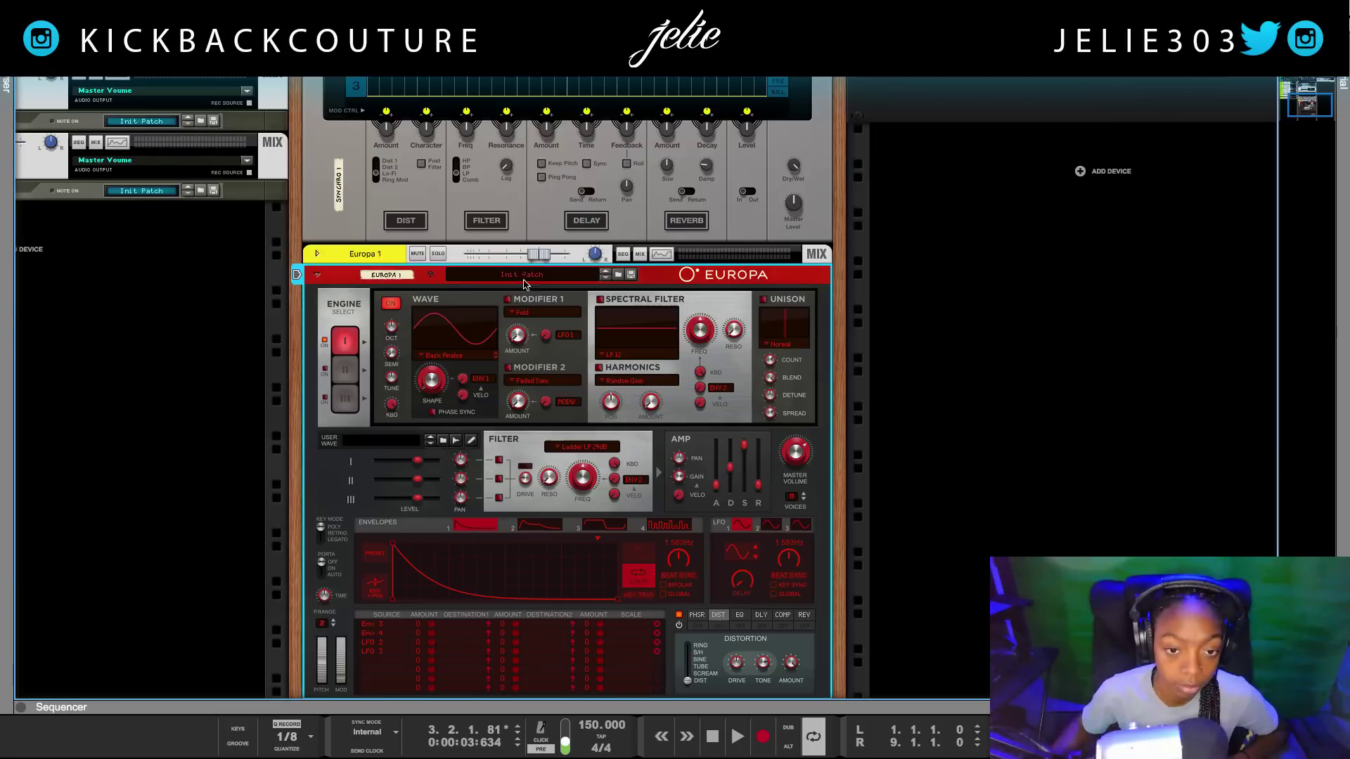
{"action": "left_click", "coordinate": [618, 277]}
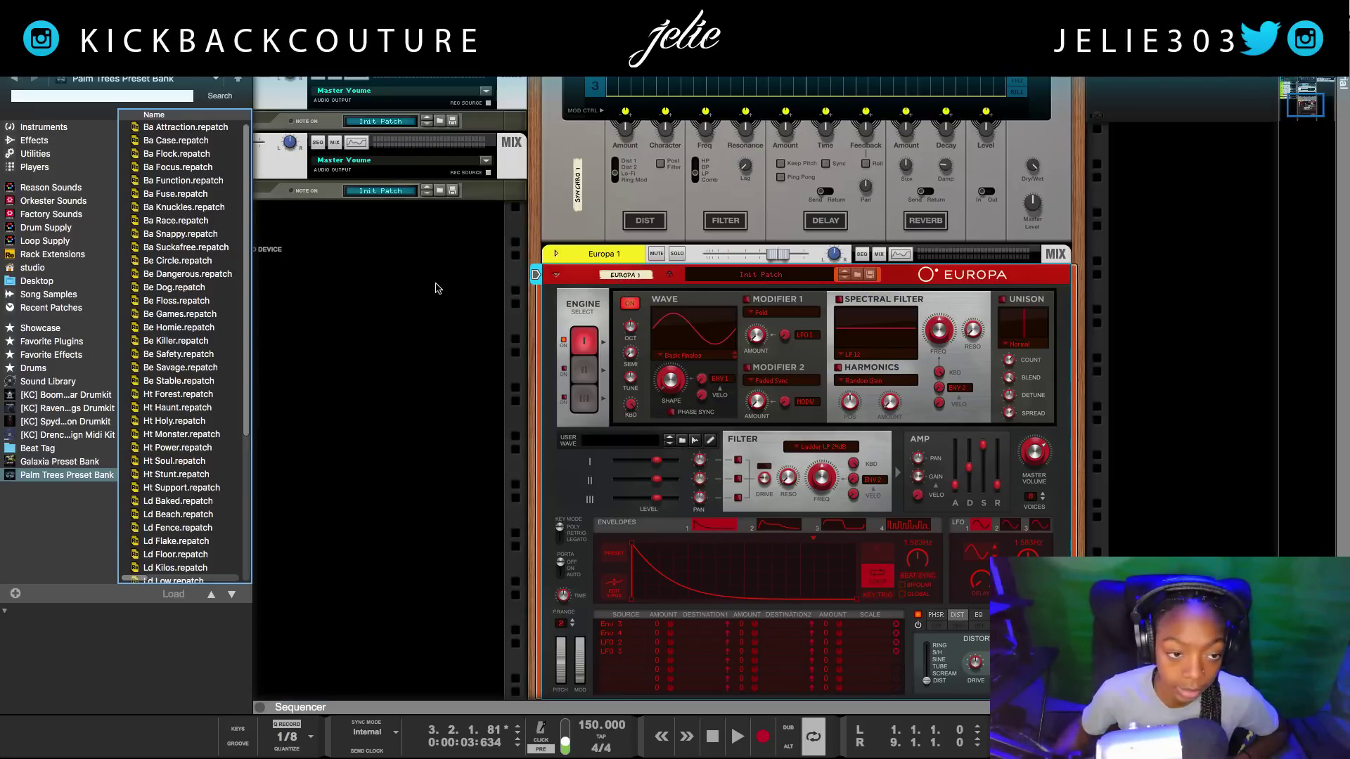
{"action": "left_click", "coordinate": [175, 140]}
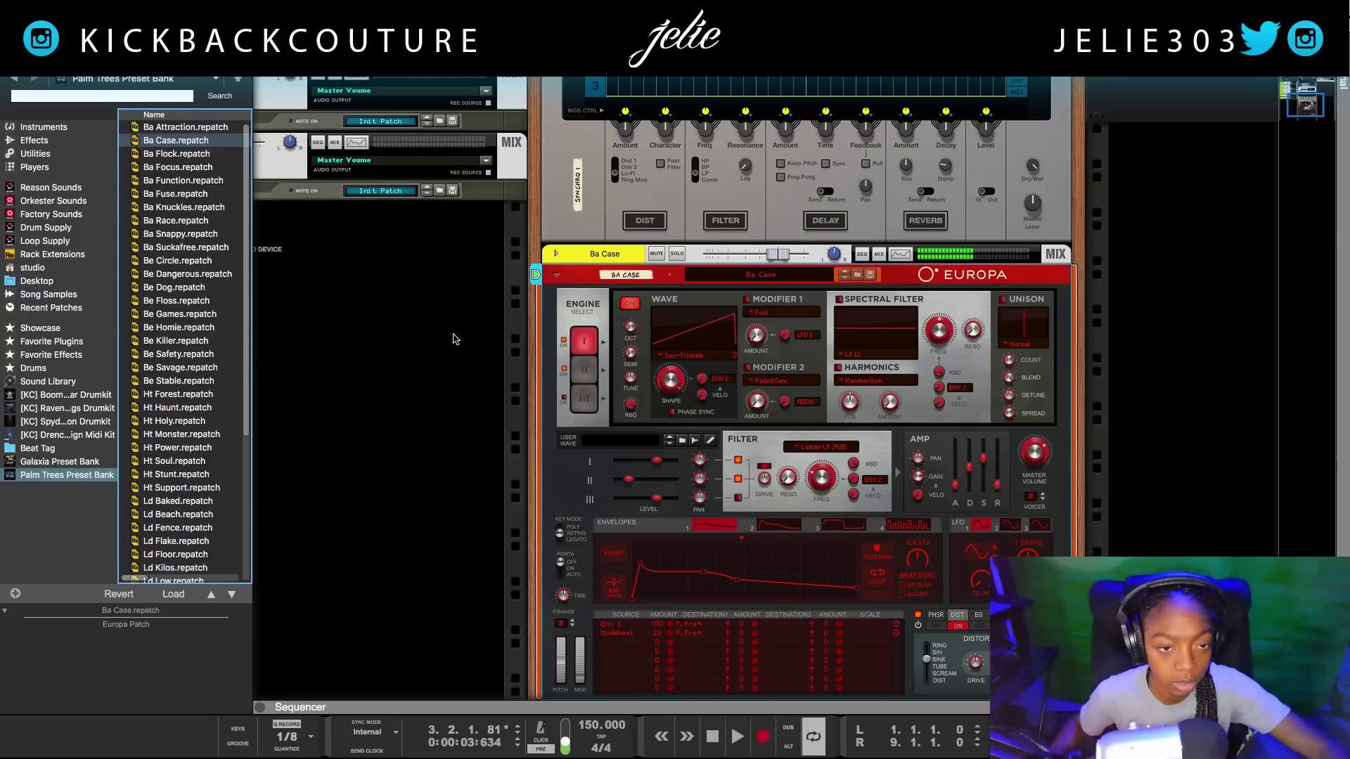
{"action": "key", "text": "F3"}
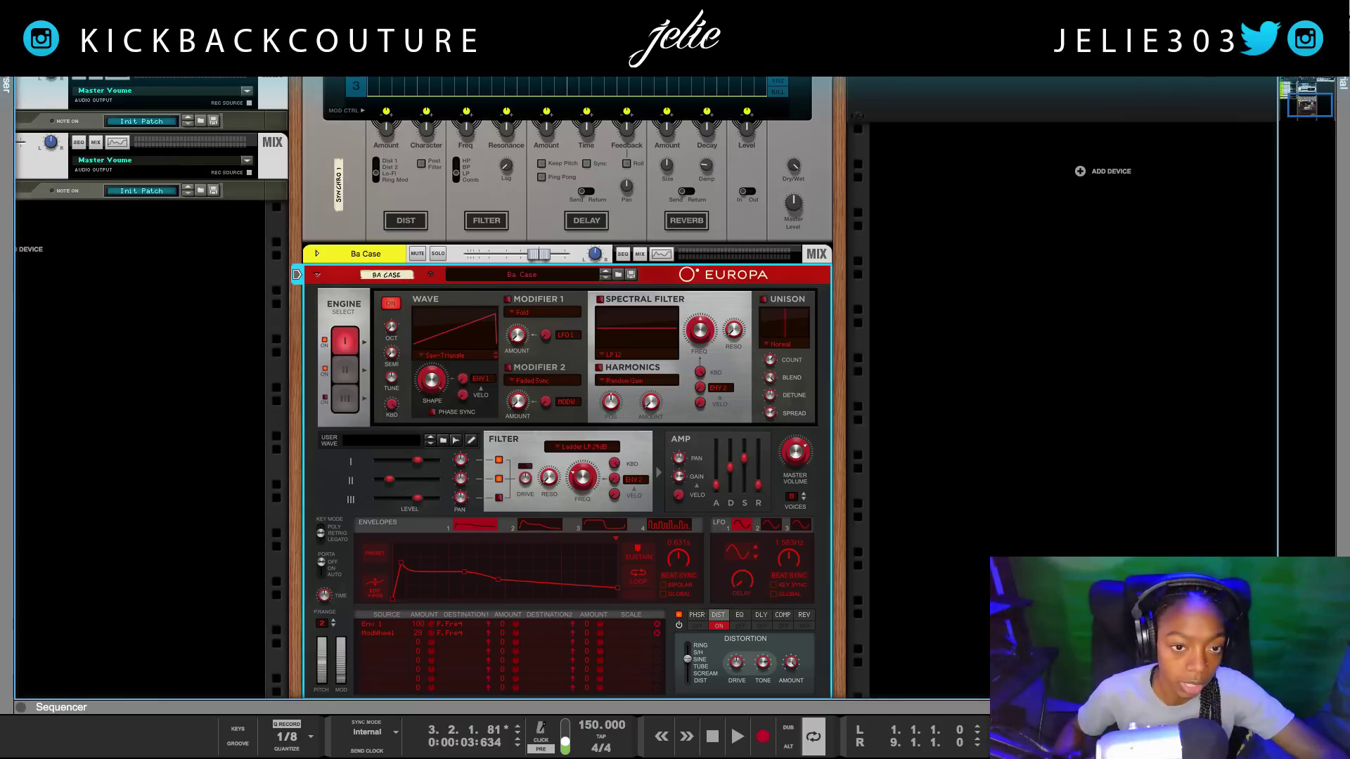
Step: Insert a Synchronous Effect Modulator from the effects browser onto the Ba Case Europa track
{"action": "key", "text": "F3"}
{"action": "left_click", "coordinate": [72, 141]}
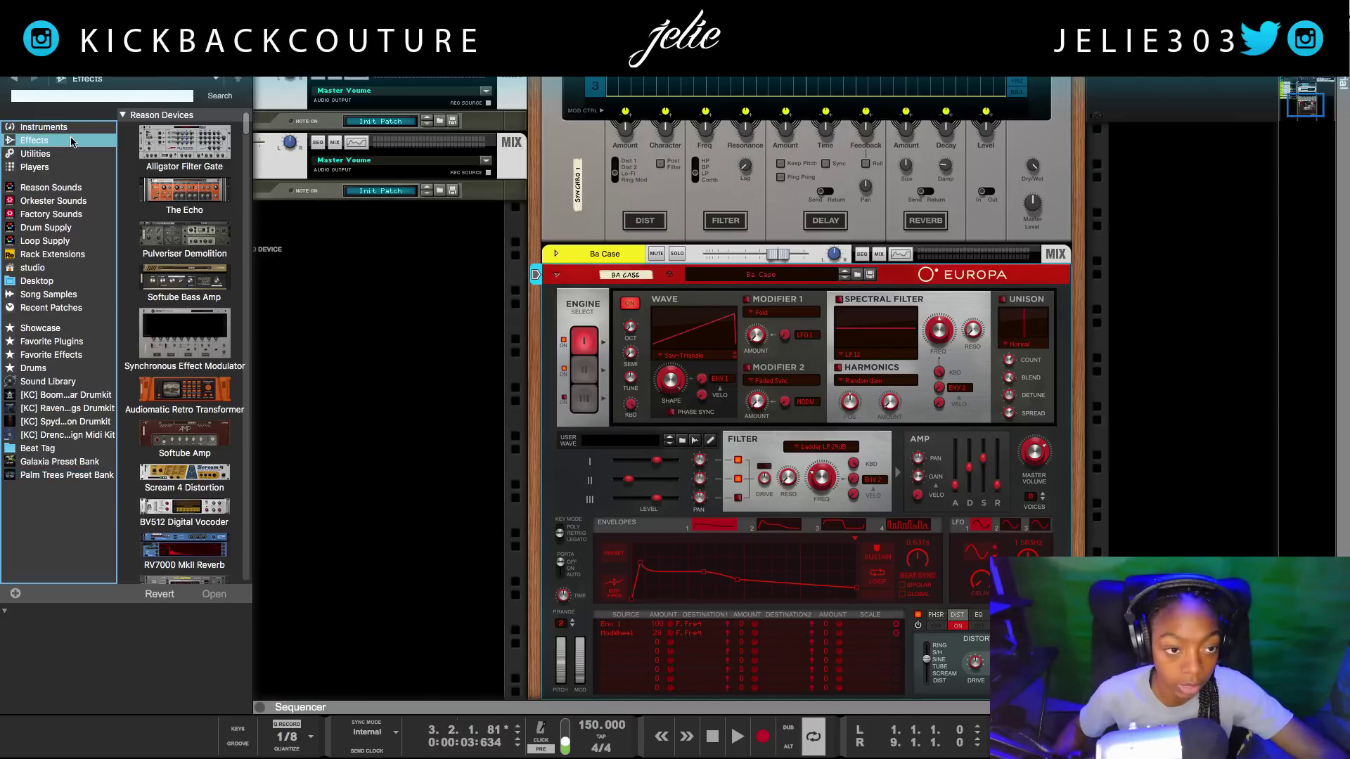
{"action": "left_click_drag", "start_coordinate": [184, 331], "coordinate": [708, 301]}
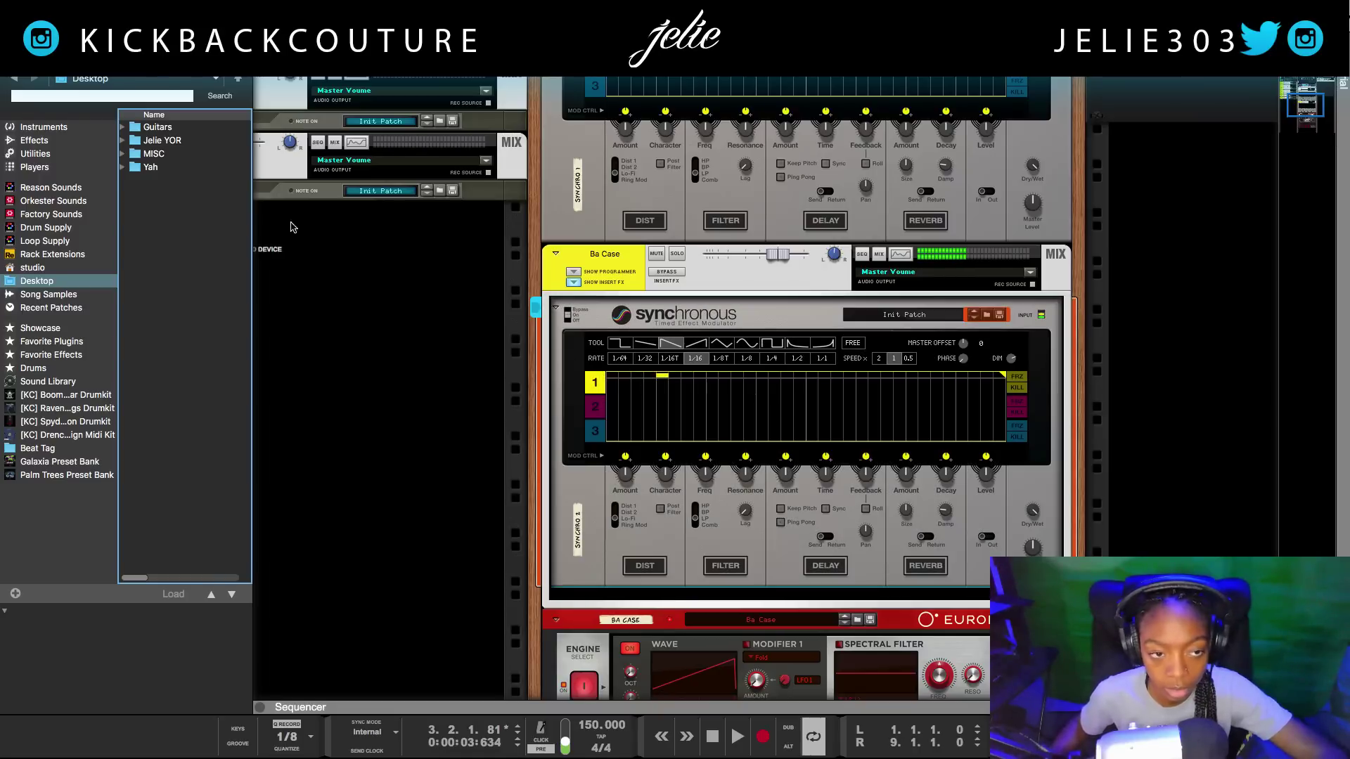
{"action": "key", "text": "F3"}
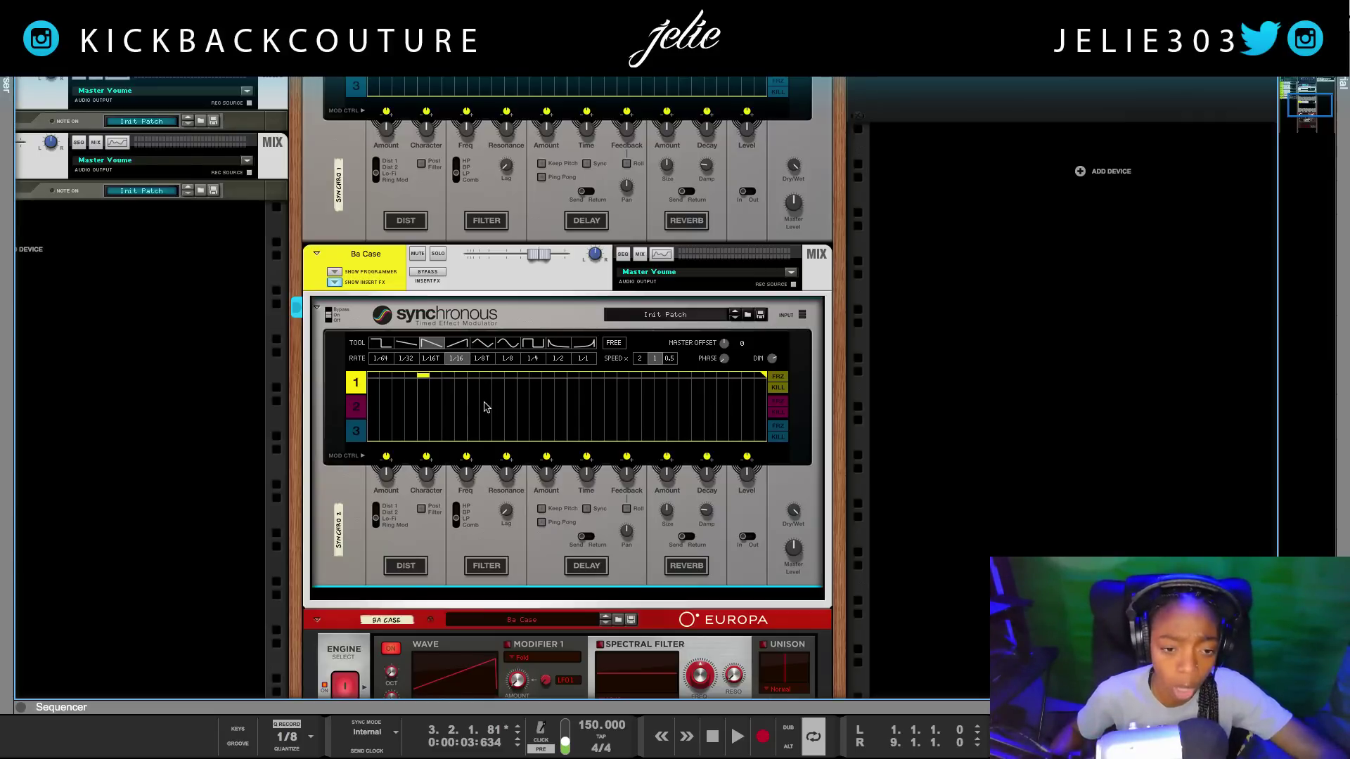
{"action": "scroll", "coordinate": [477, 450], "scroll_direction": "down", "scroll_amount": 1}
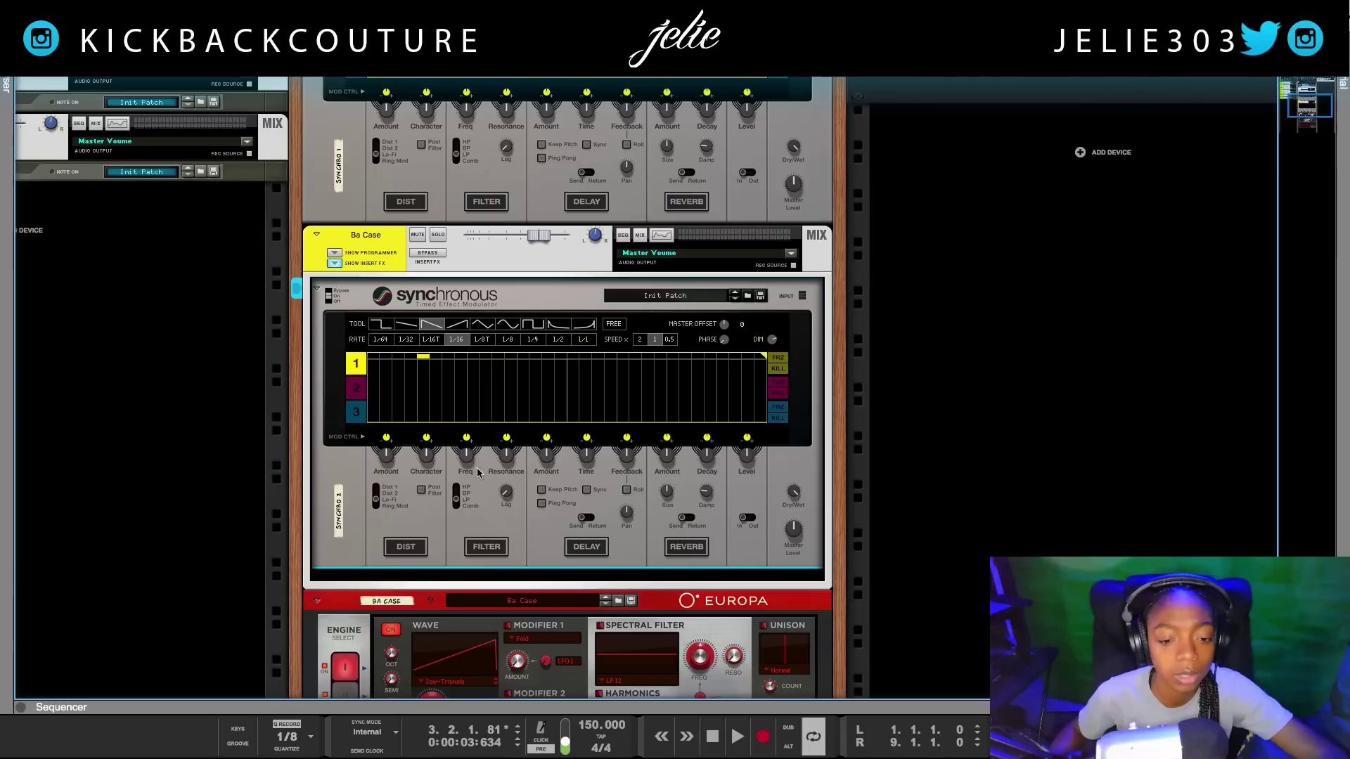
Step: Enable the new Synchronous device's filter, draw a 1/2-rate sine wave across curve 1, and apply it to the filter frequency
{"action": "left_click", "coordinate": [479, 550]}
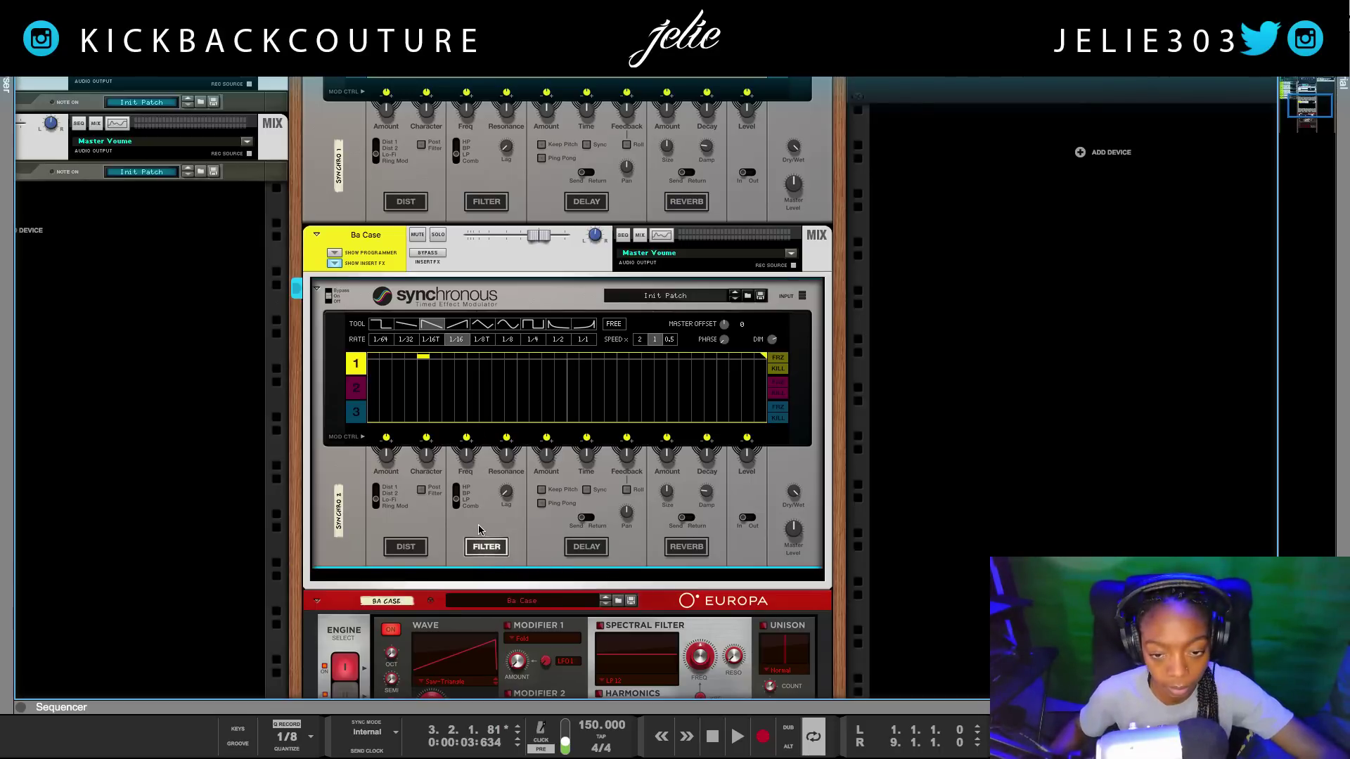
{"action": "key", "text": "space"}
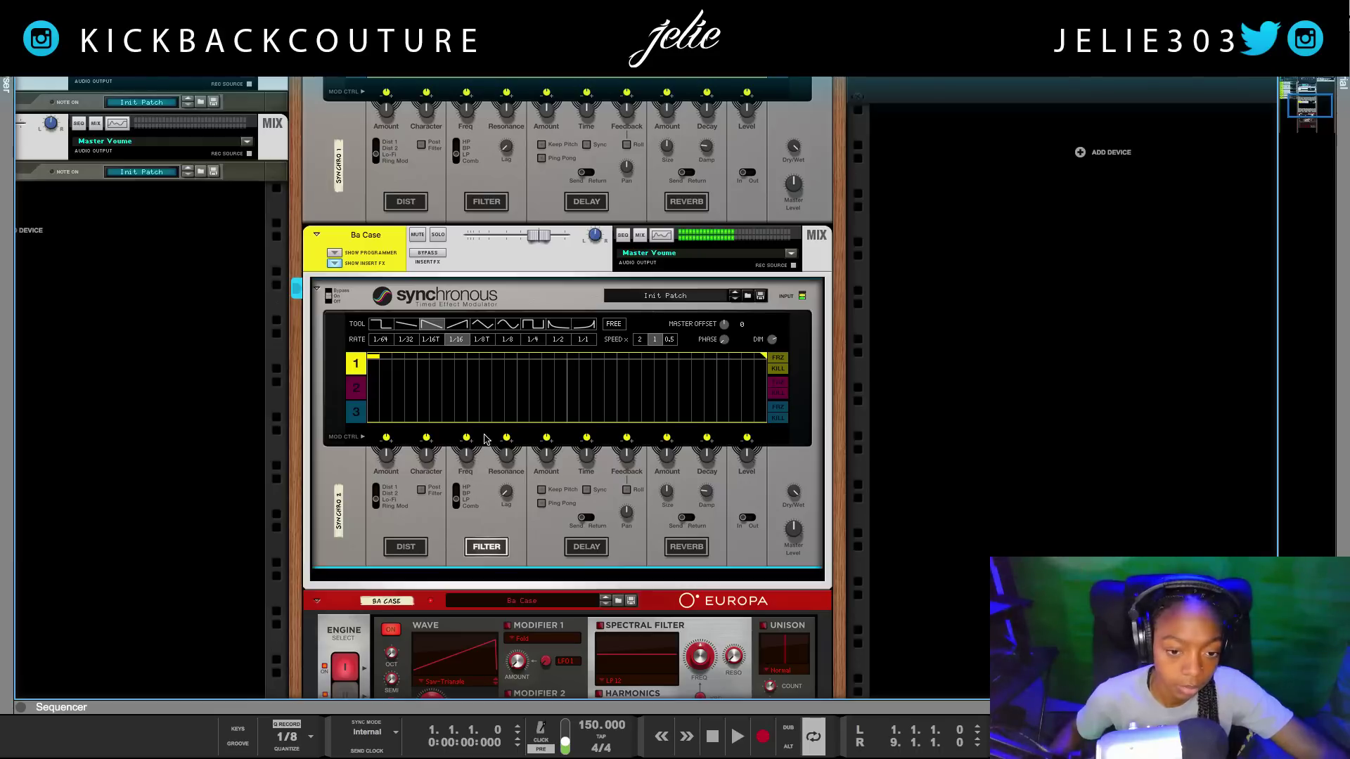
{"action": "left_click", "coordinate": [509, 325]}
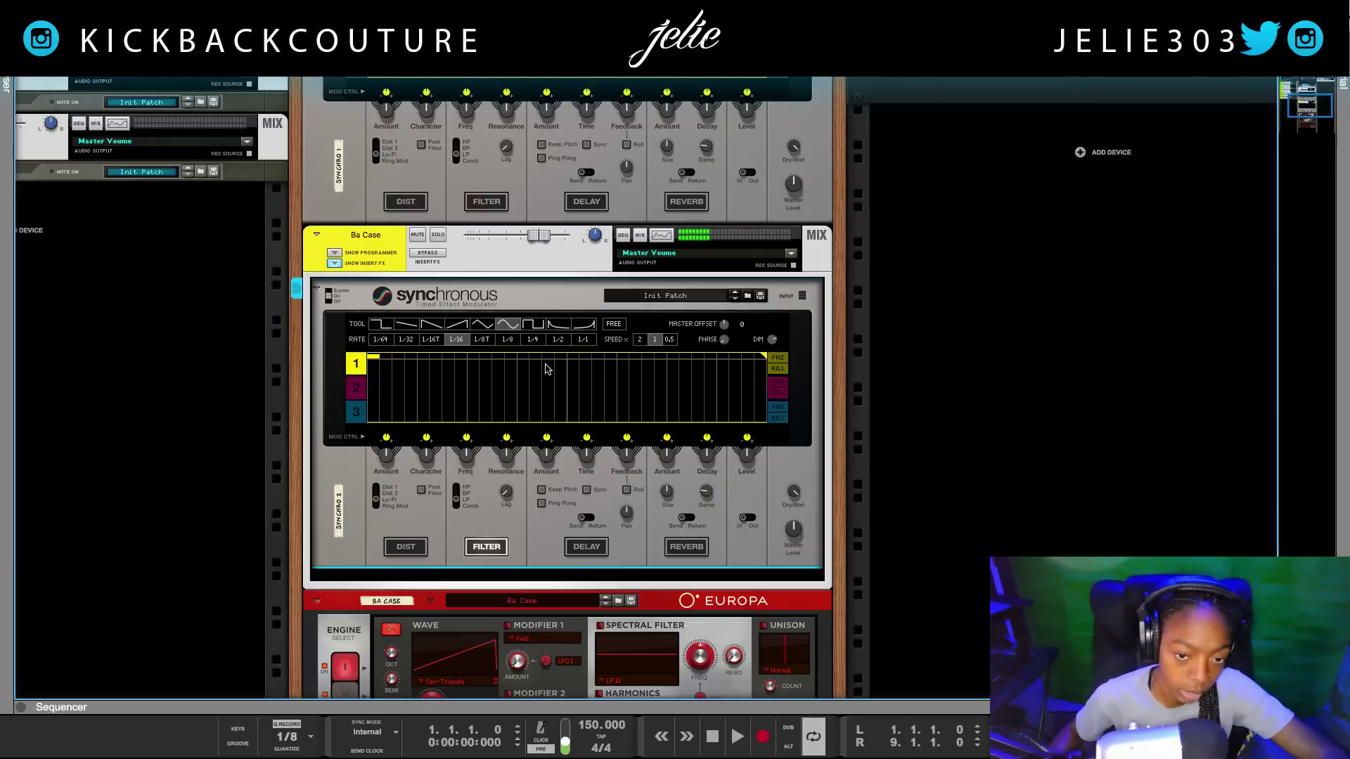
{"action": "left_click", "coordinate": [557, 340]}
{"action": "mouse_move", "coordinate": [553, 387]}
{"action": "left_mouse_down"}
{"action": "mouse_move", "coordinate": [336, 332]}
{"action": "mouse_move", "coordinate": [647, 316]}
{"action": "mouse_move", "coordinate": [837, 284]}
{"action": "left_mouse_up"}
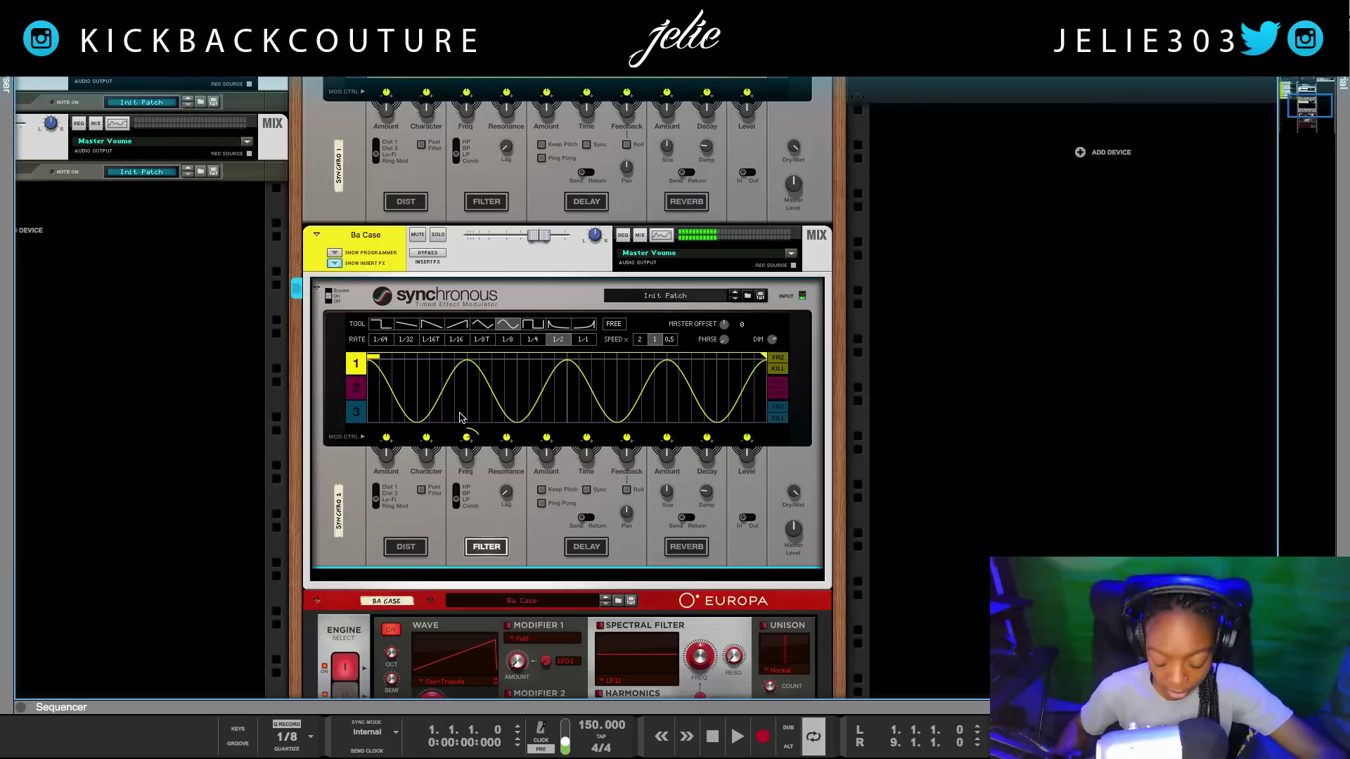
Step: Start playback to audition the filter modulation and lower the base filter frequency on the Ba Case Synchronous
{"action": "scroll", "coordinate": [461, 417], "scroll_direction": "up", "scroll_amount": 8}
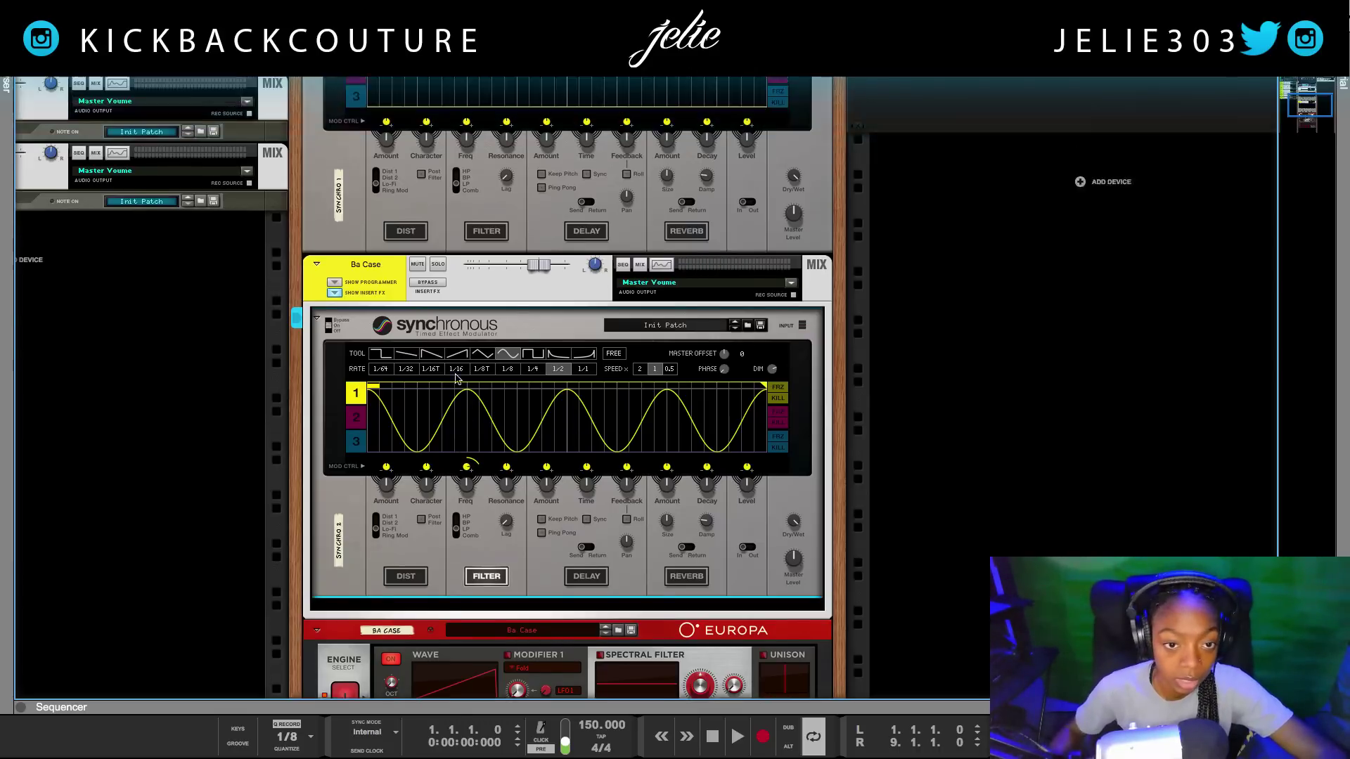
{"action": "left_click", "coordinate": [420, 225]}
{"action": "scroll", "coordinate": [506, 355], "scroll_direction": "down", "scroll_amount": 8}
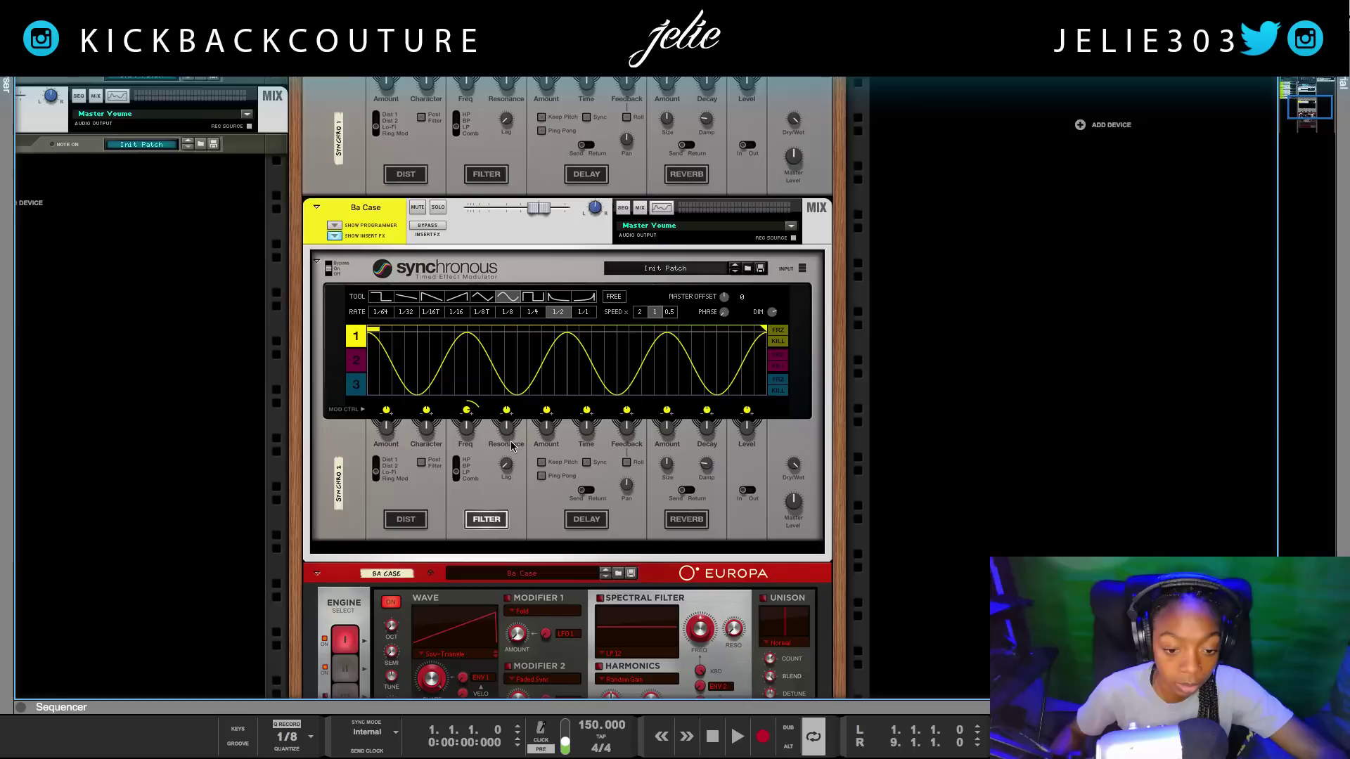
{"action": "key", "text": "space"}
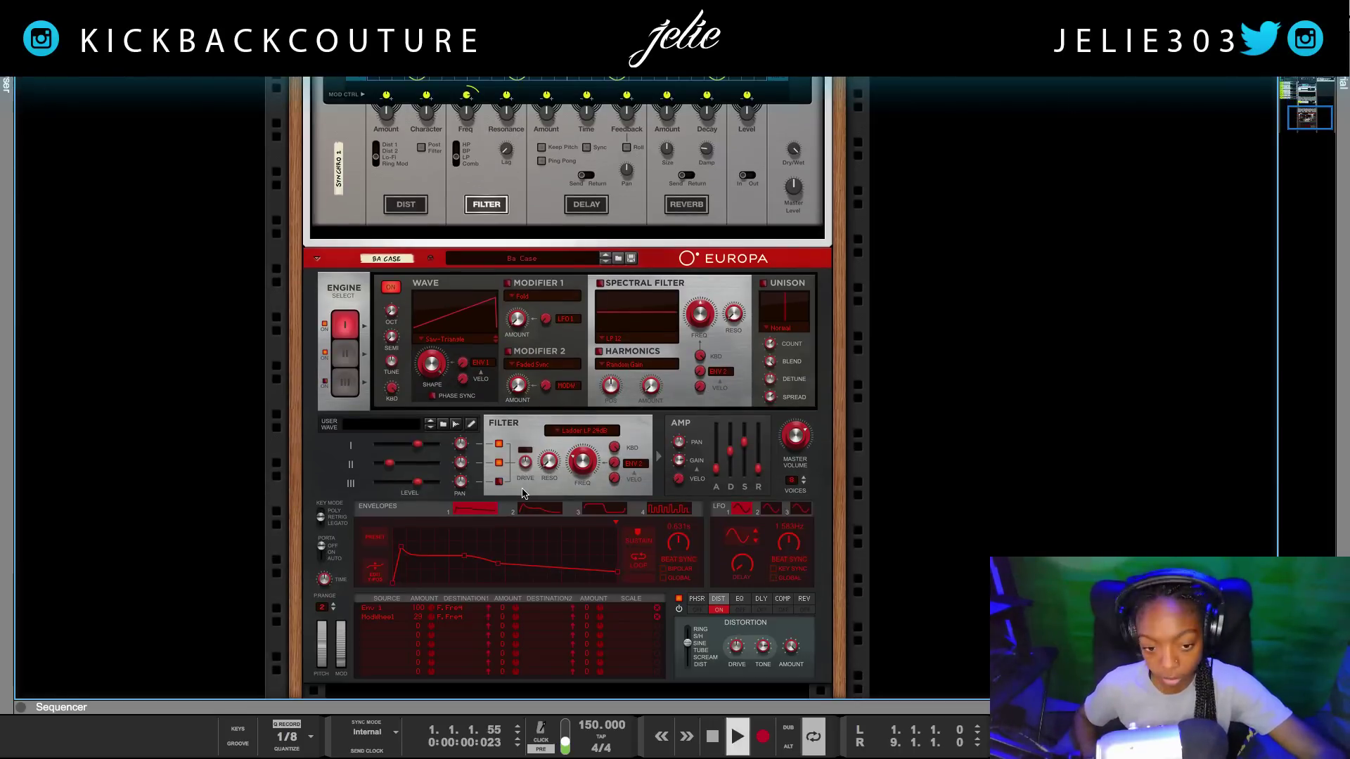
{"action": "scroll", "coordinate": [555, 535], "scroll_direction": "up", "scroll_amount": 3}
{"action": "scroll", "coordinate": [589, 609], "scroll_direction": "up", "scroll_amount": 3}
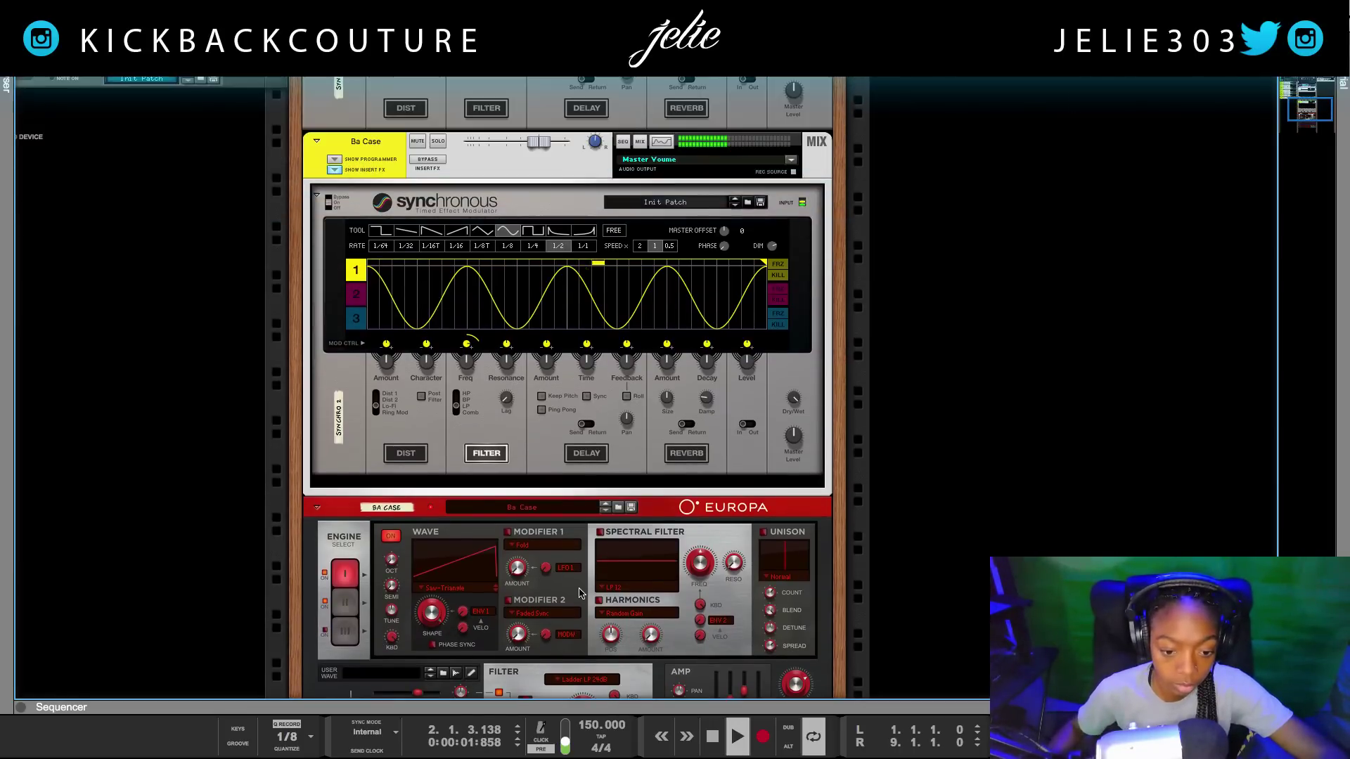
{"action": "scroll", "coordinate": [580, 591], "scroll_direction": "up", "scroll_amount": 1}
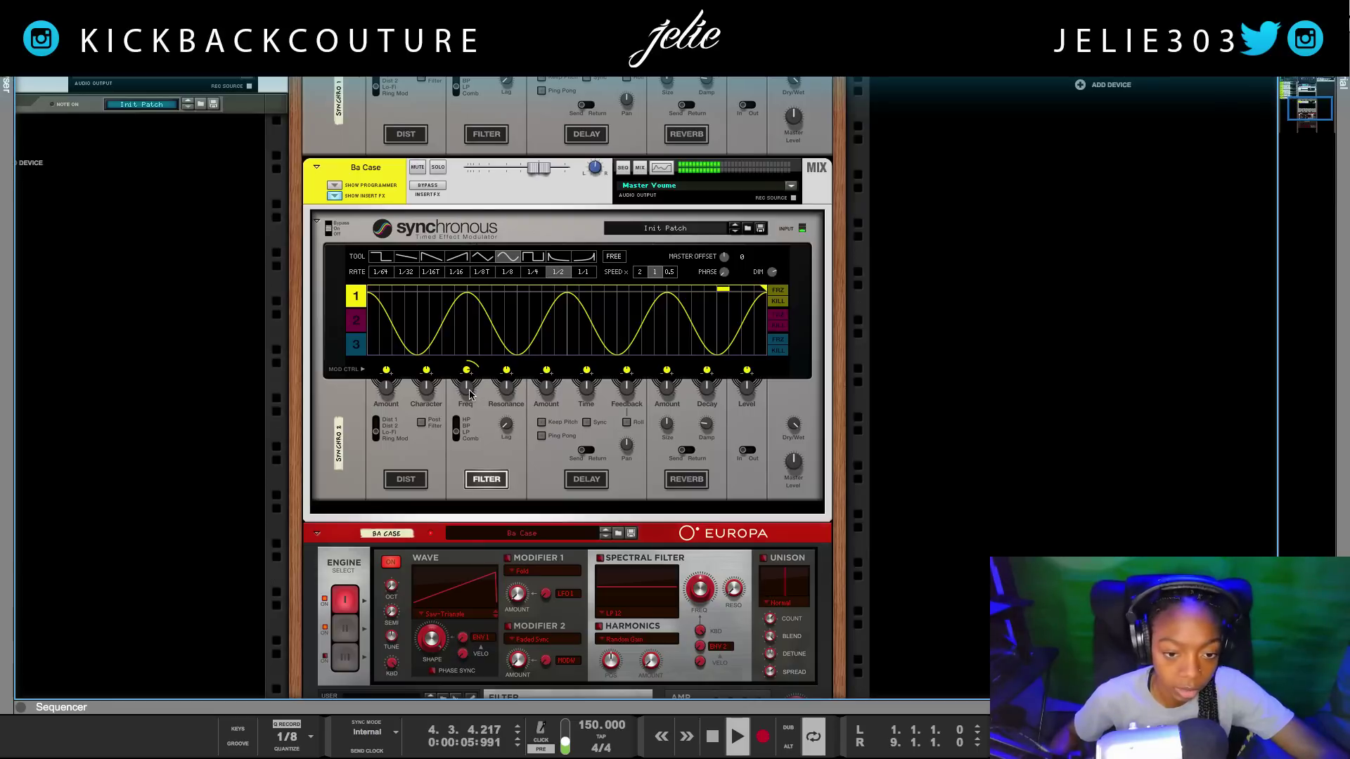
{"action": "mouse_move", "coordinate": [458, 436]}
{"action": "left_mouse_down"}
{"action": "mouse_move", "coordinate": [458, 421]}
{"action": "mouse_move", "coordinate": [462, 436]}
{"action": "left_mouse_up"}
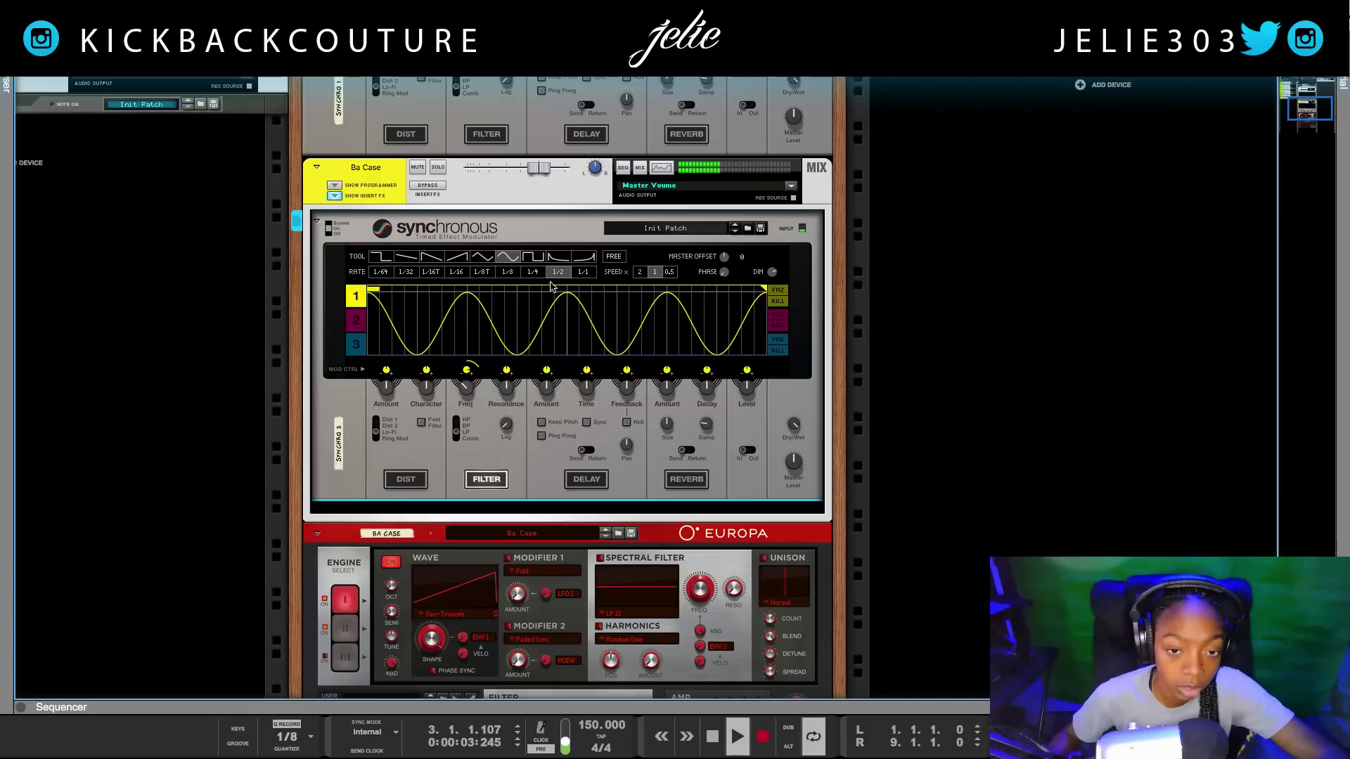
Step: Redraw the full curve 1 sine wave at the 1/4 rate and set the curve speed to 2
{"action": "left_click", "coordinate": [532, 272]}
{"action": "mouse_move", "coordinate": [531, 310]}
{"action": "left_mouse_down"}
{"action": "mouse_move", "coordinate": [378, 310]}
{"action": "mouse_move", "coordinate": [767, 302]}
{"action": "left_mouse_up"}
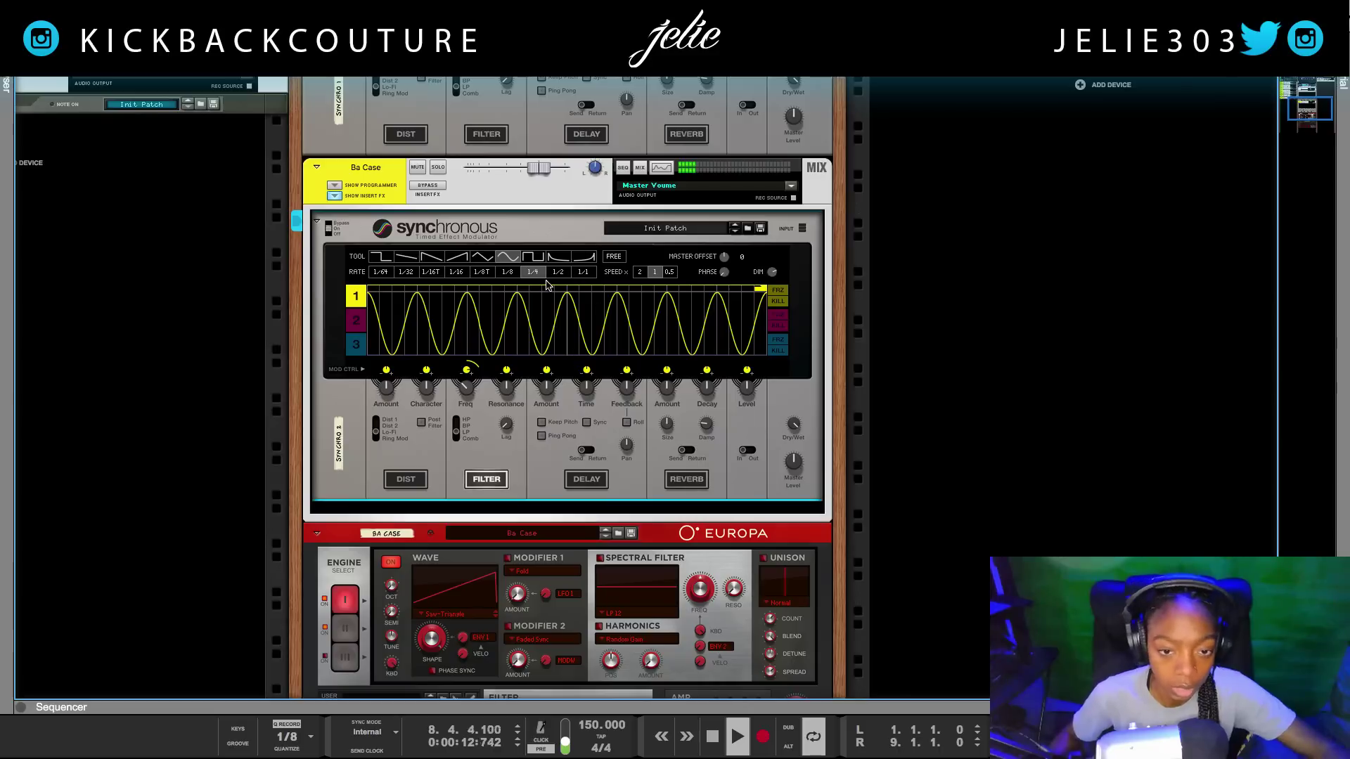
{"action": "left_click", "coordinate": [639, 273]}
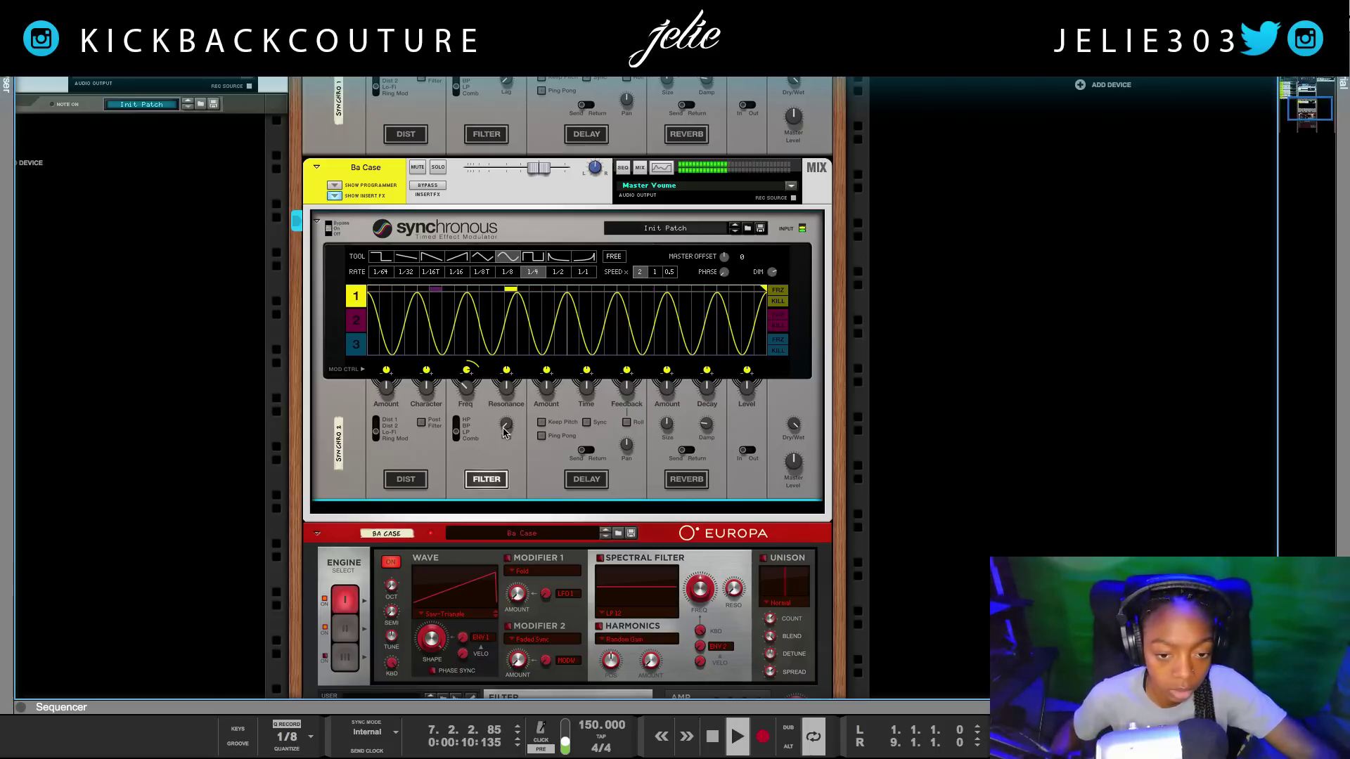
Step: Adjust the filter's Lag and set its Resonance to 27% with curve 1 modulation applied
{"action": "mouse_move", "coordinate": [514, 426]}
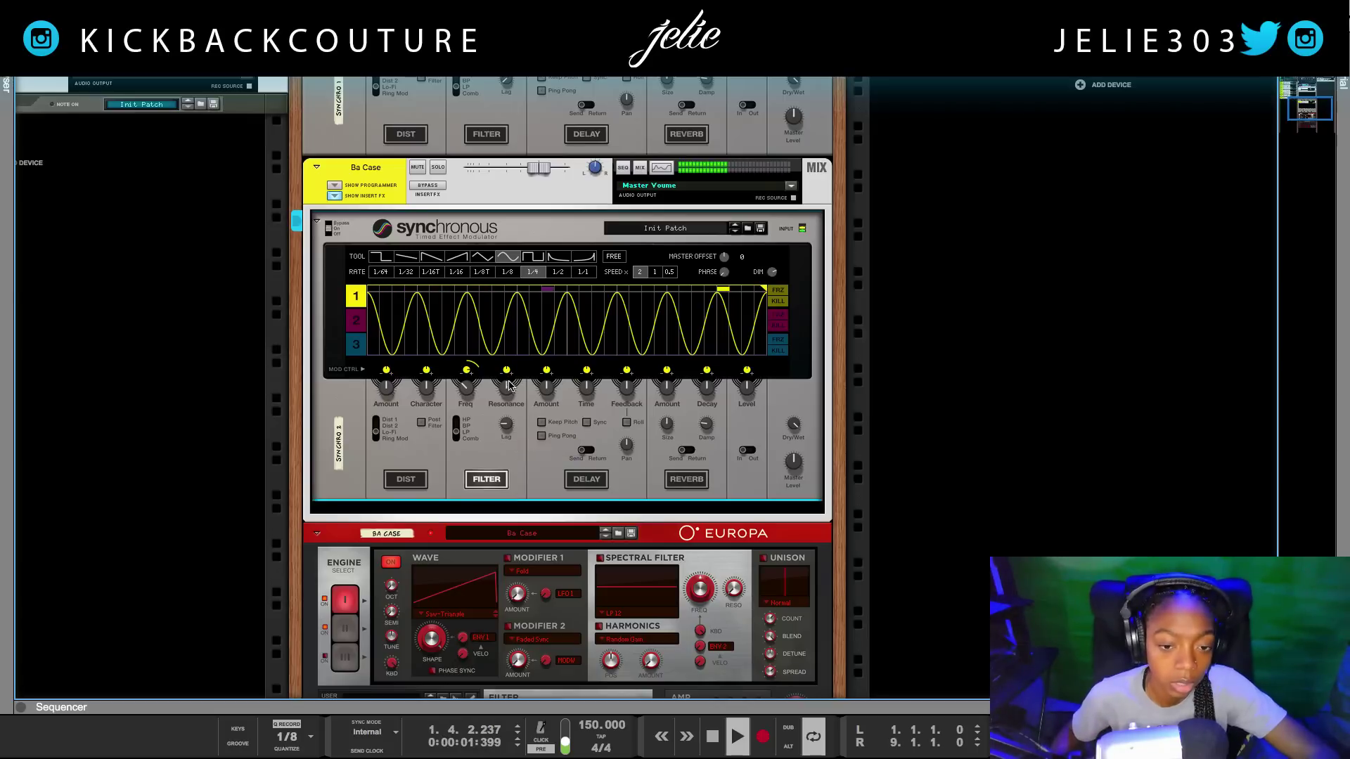
{"action": "left_click_drag", "start_coordinate": [507, 371], "coordinate": [513, 351]}
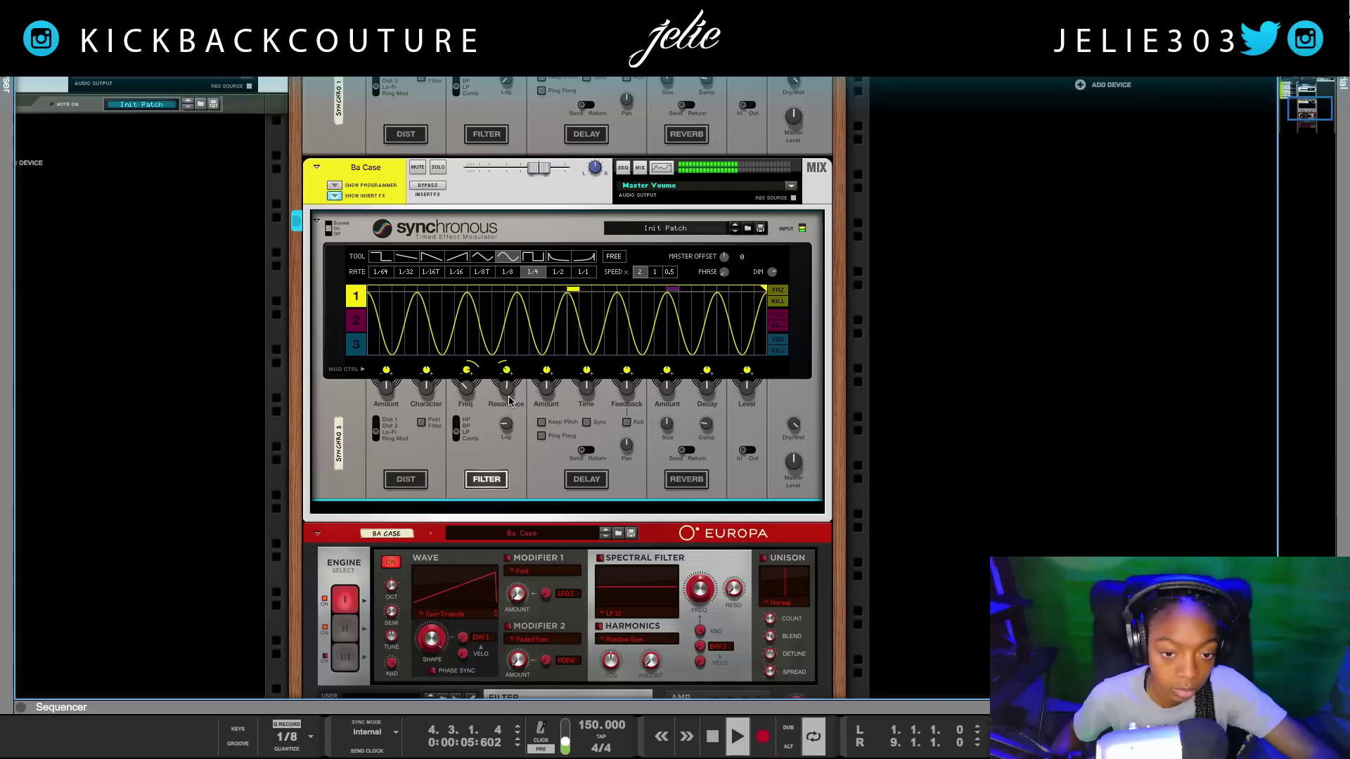
{"action": "mouse_move", "coordinate": [510, 394]}
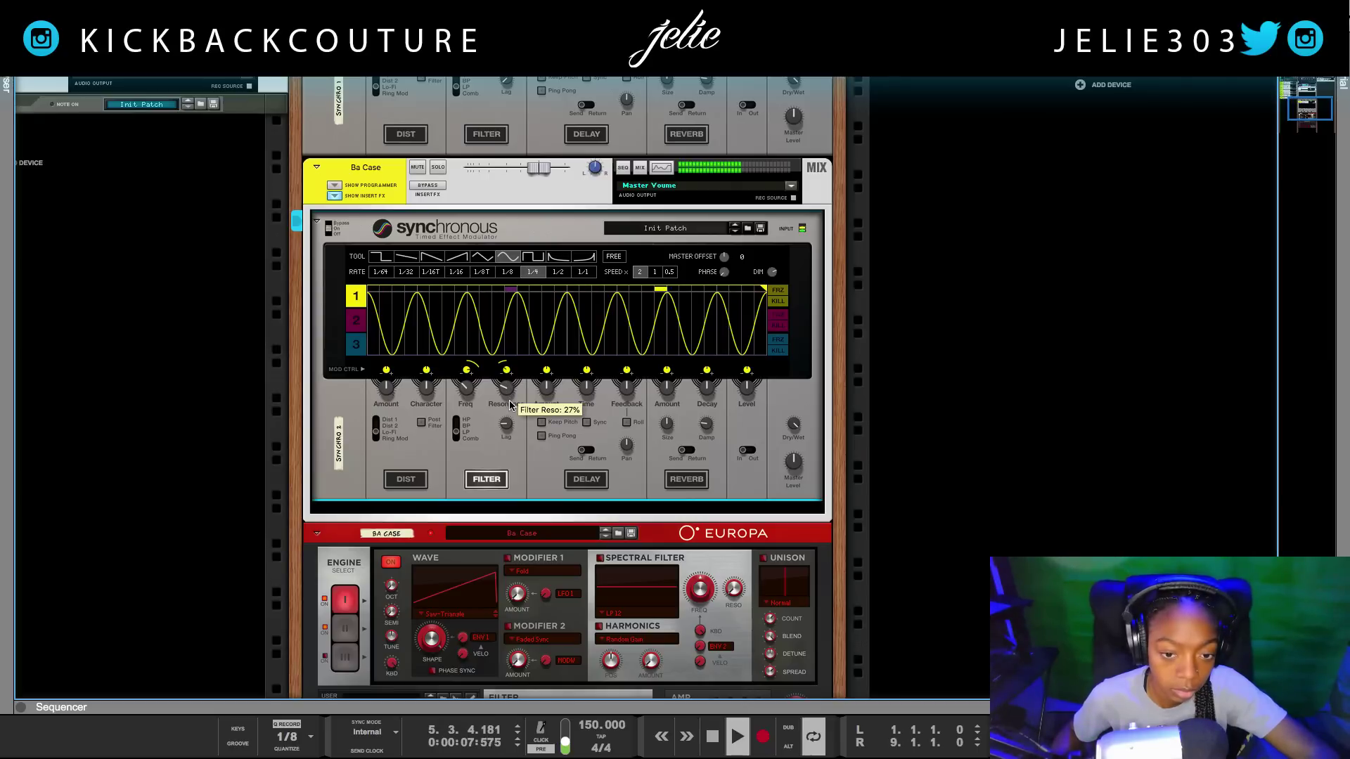
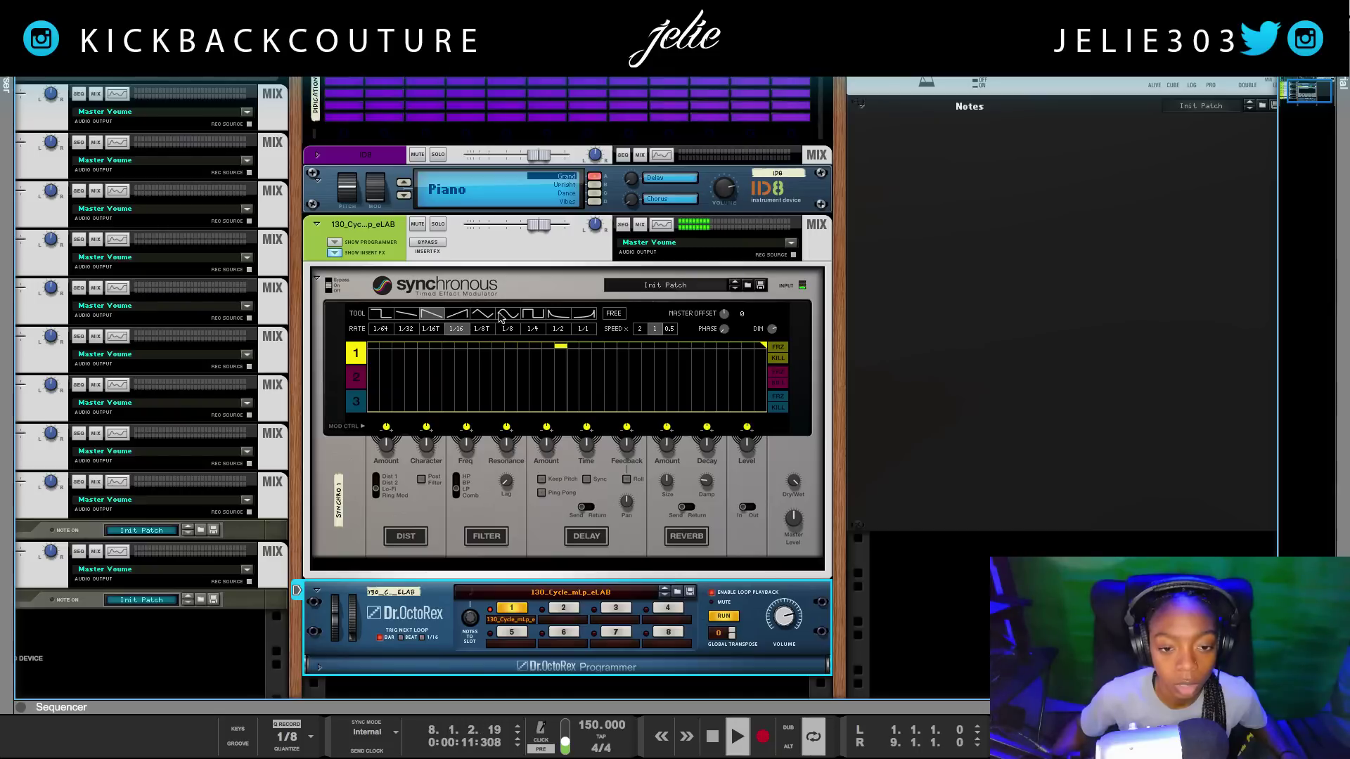
Step: Draw square waves at the 1/4 rate over the first part of curve 1 on the Dr. OctoRex track's Synchronous
{"action": "left_click", "coordinate": [533, 313]}
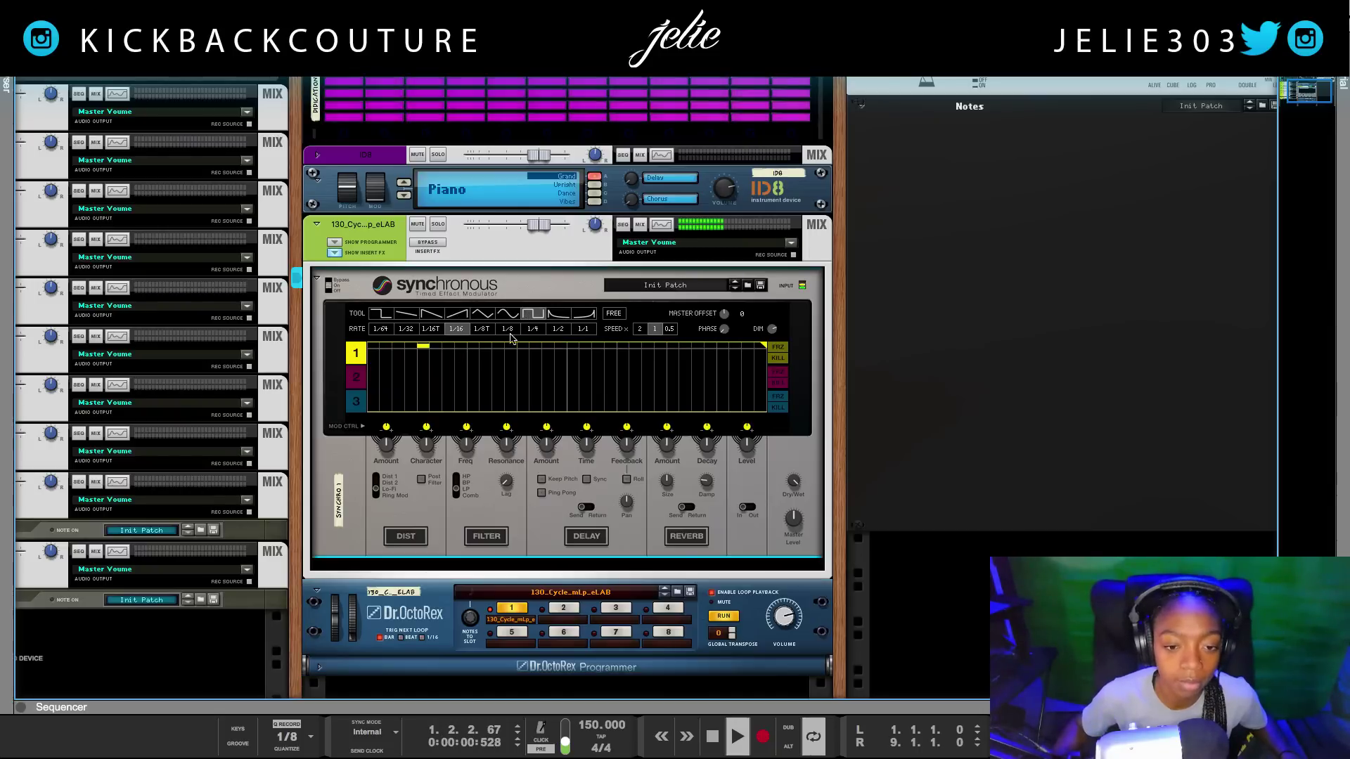
{"action": "left_click", "coordinate": [534, 330]}
{"action": "left_click", "coordinate": [534, 354]}
{"action": "left_click_drag", "start_coordinate": [487, 346], "coordinate": [372, 348]}
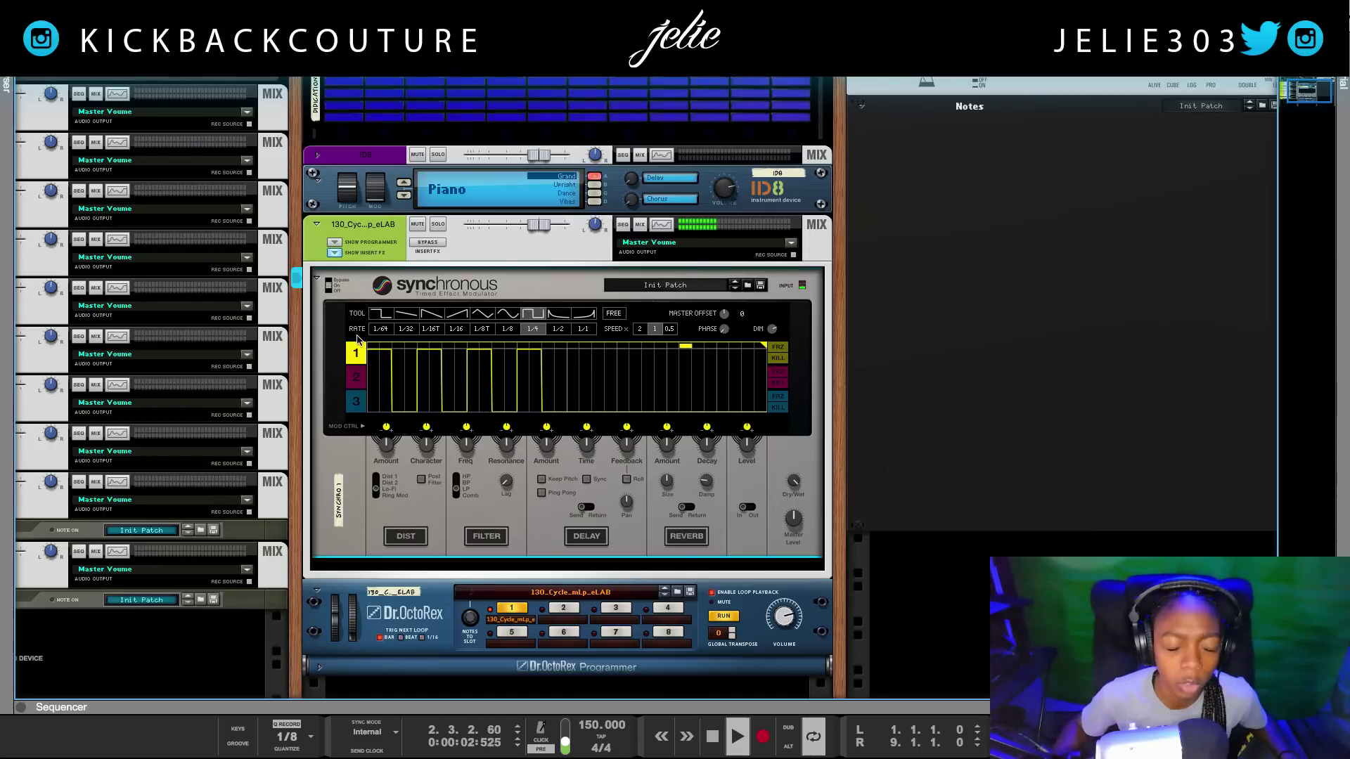
Step: Try the 1/2 rate, and redraw curve 1 as wide square waves at the 1/1 rate across its length
{"action": "left_click", "coordinate": [559, 329]}
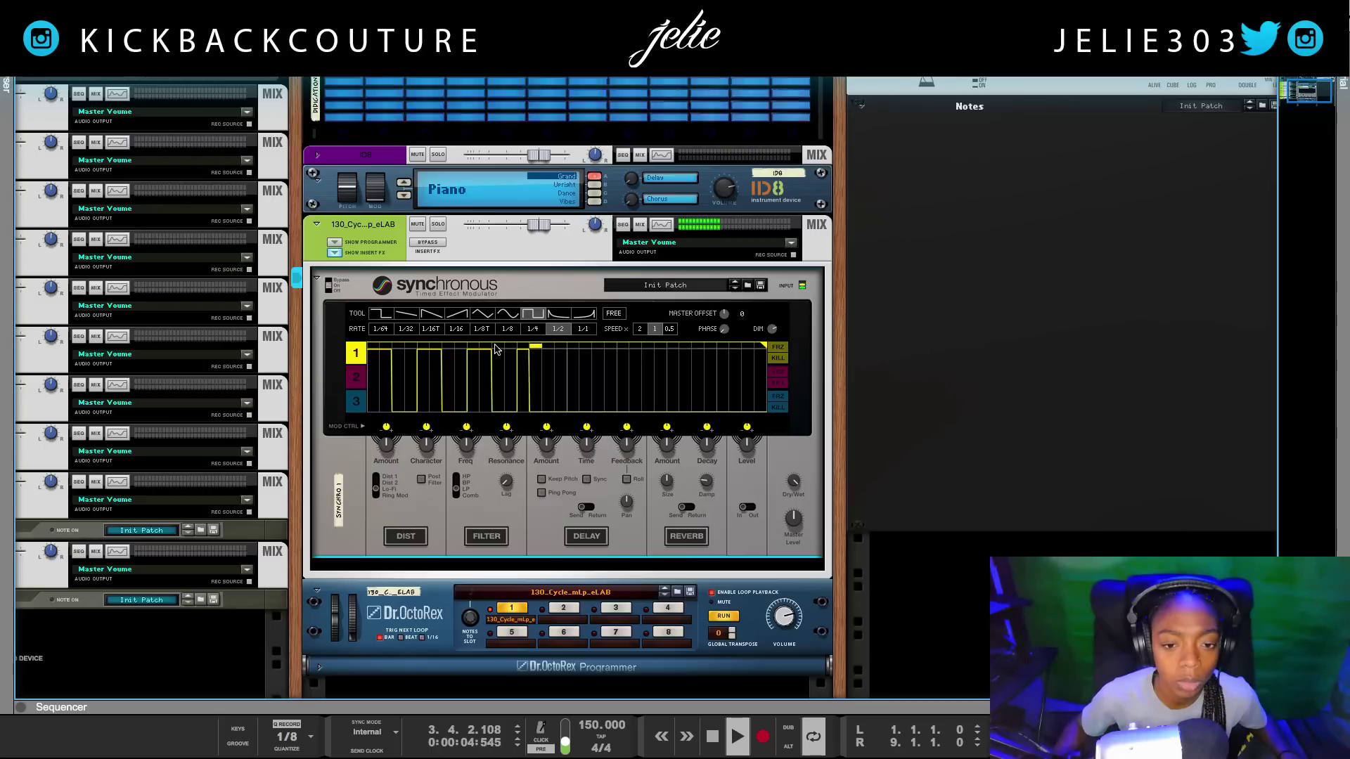
{"action": "left_click", "coordinate": [582, 329]}
{"action": "left_click", "coordinate": [457, 347]}
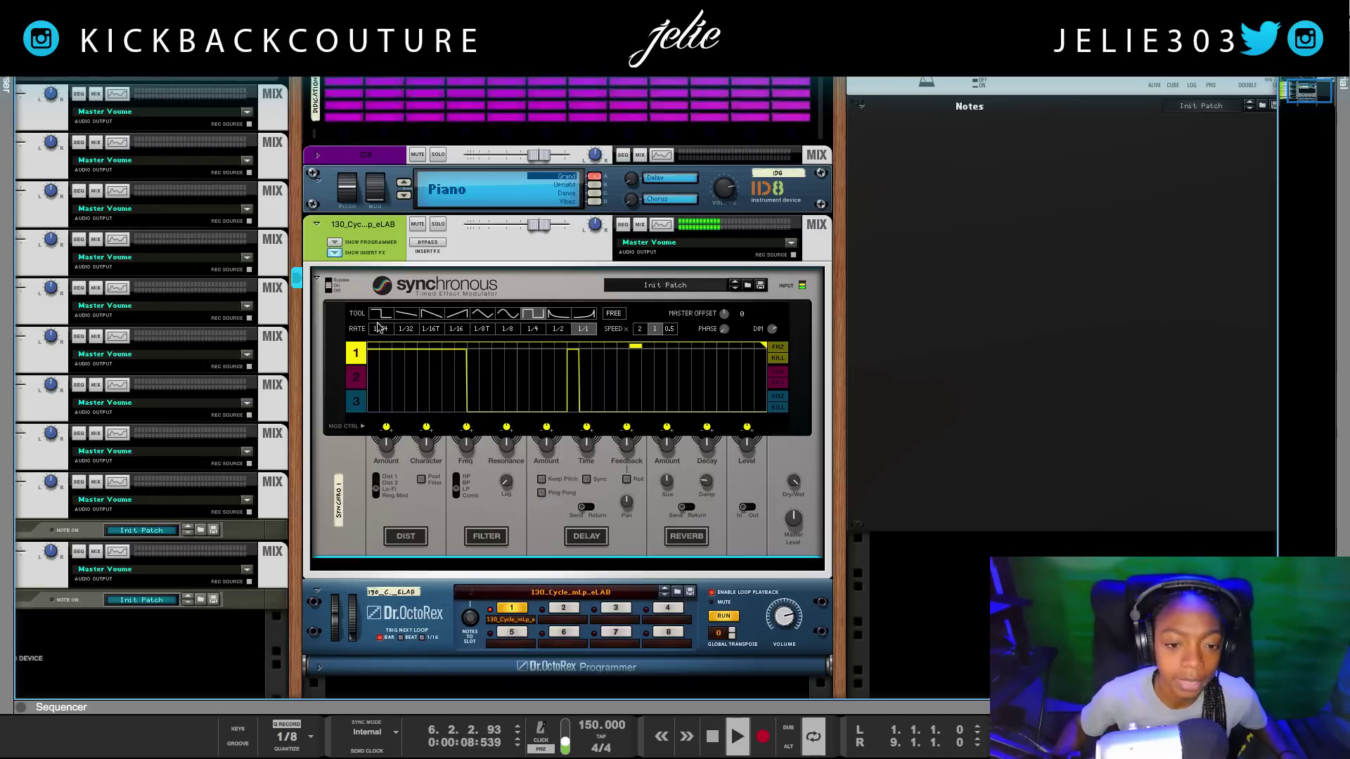
{"action": "left_click_drag", "start_coordinate": [571, 351], "coordinate": [664, 348]}
Step: Stop playback, return to the song start, and enable the Delay section of the Synchronous device
{"action": "key", "text": "space"}
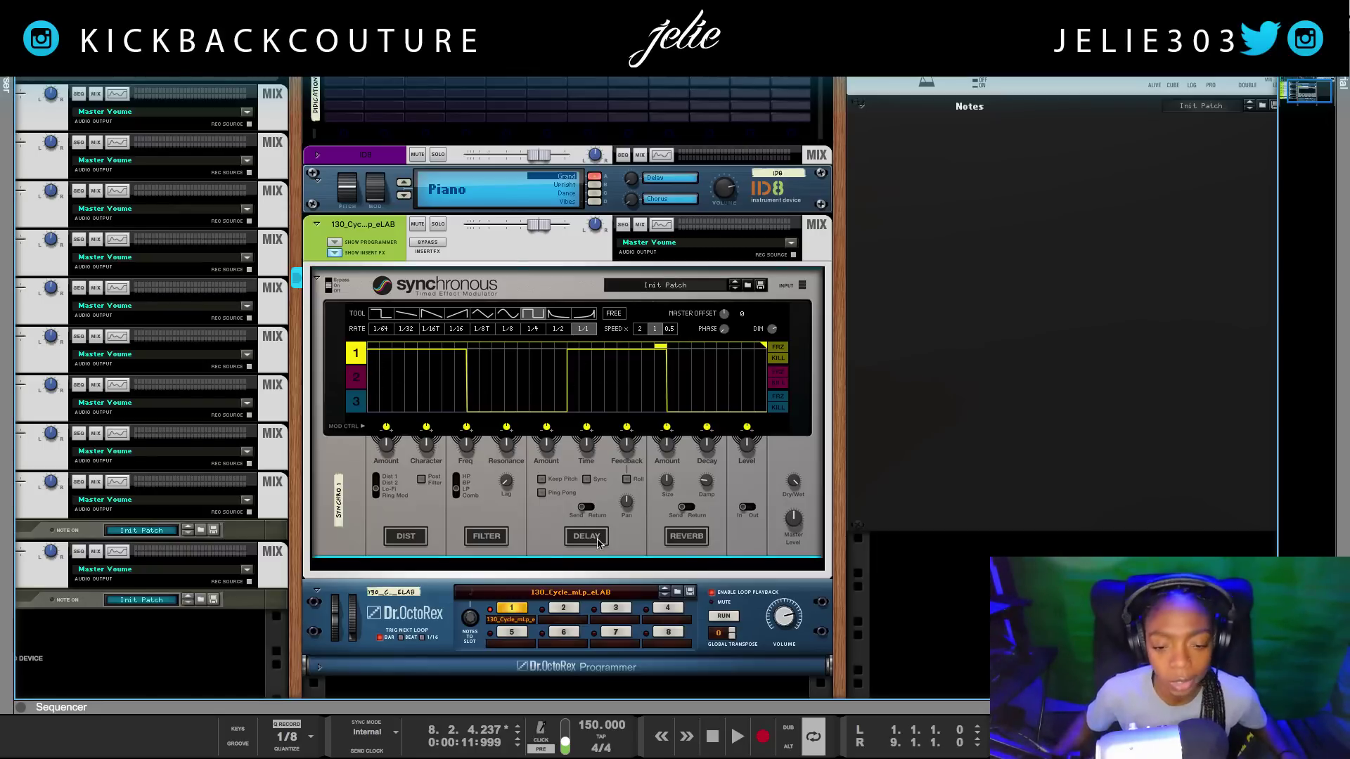
{"action": "key", "text": "Home"}
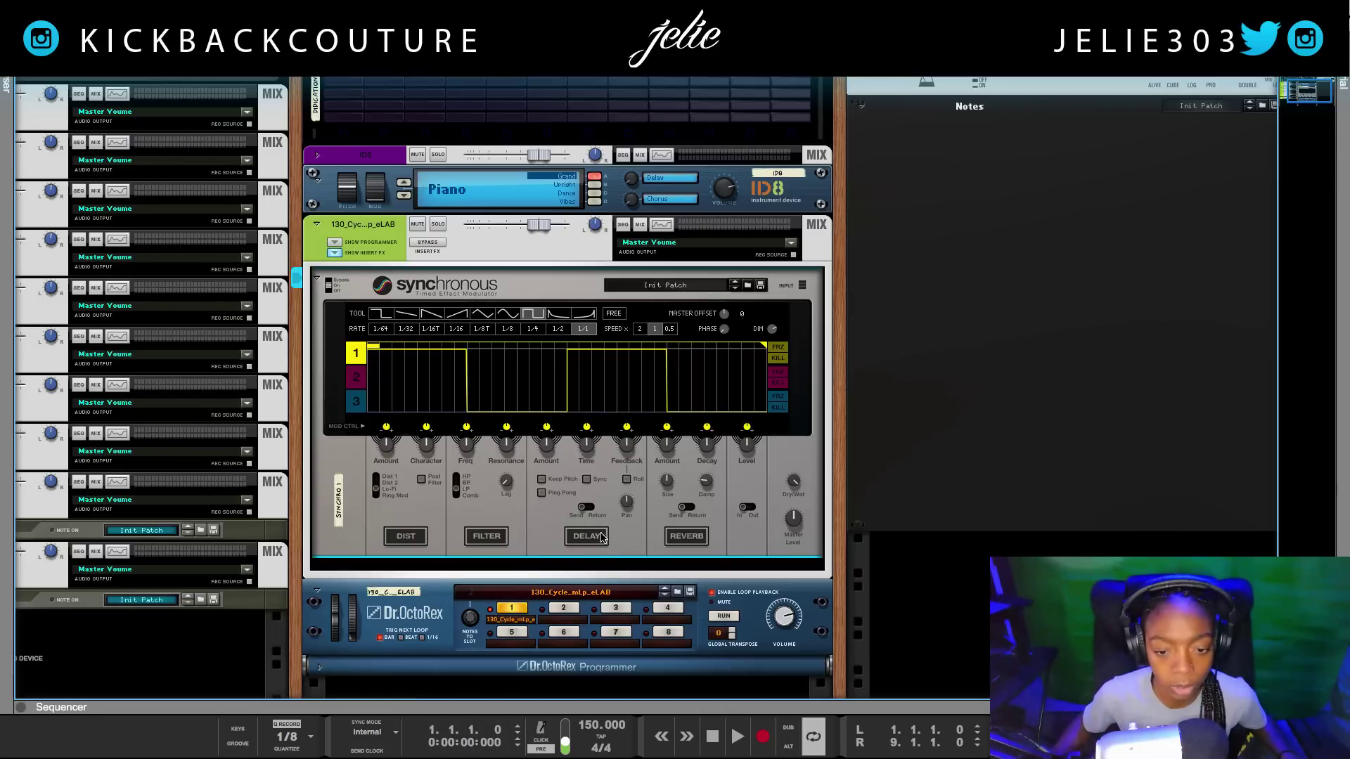
{"action": "left_click", "coordinate": [584, 538]}
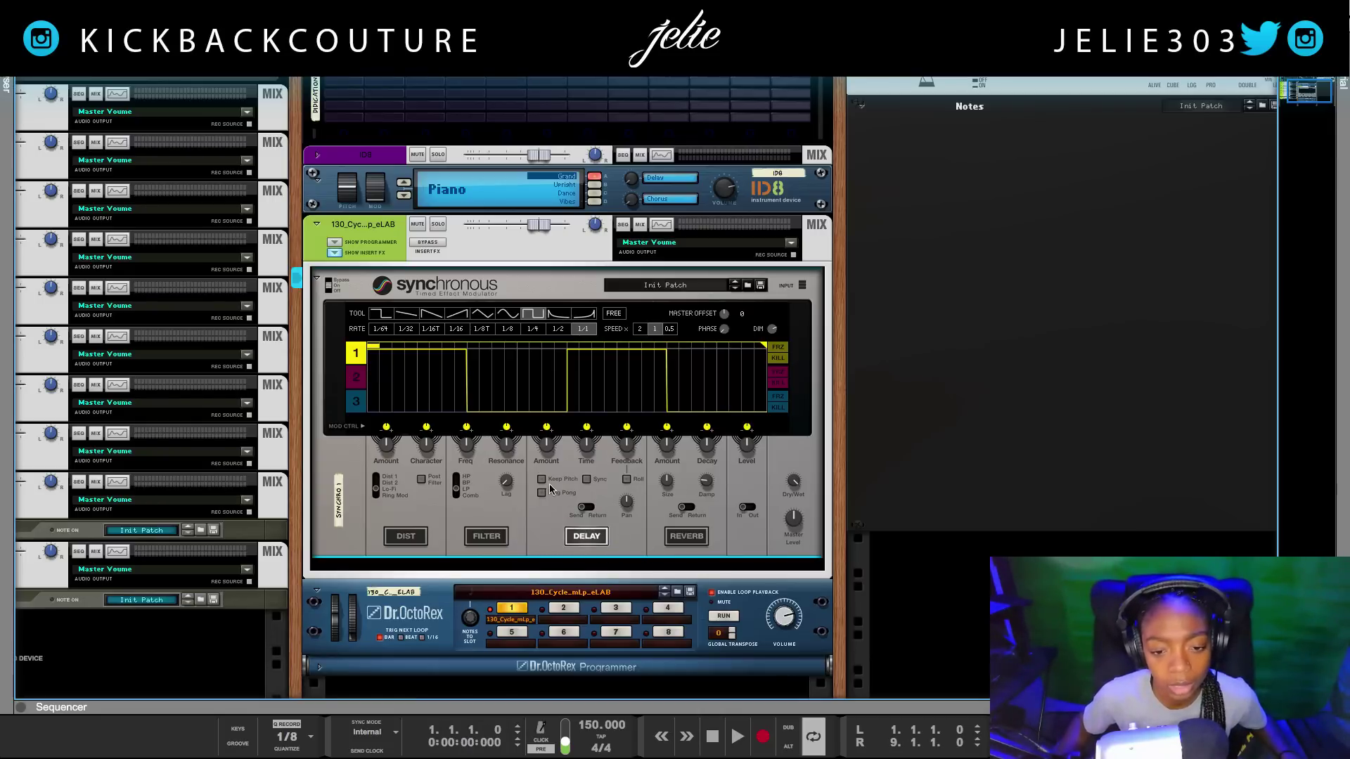
Step: Lower the Delay's Time, Amount and Feedback, and apply curve 1 modulation to its Amount and Feedback while previewing the loop
{"action": "left_click", "coordinate": [584, 508]}
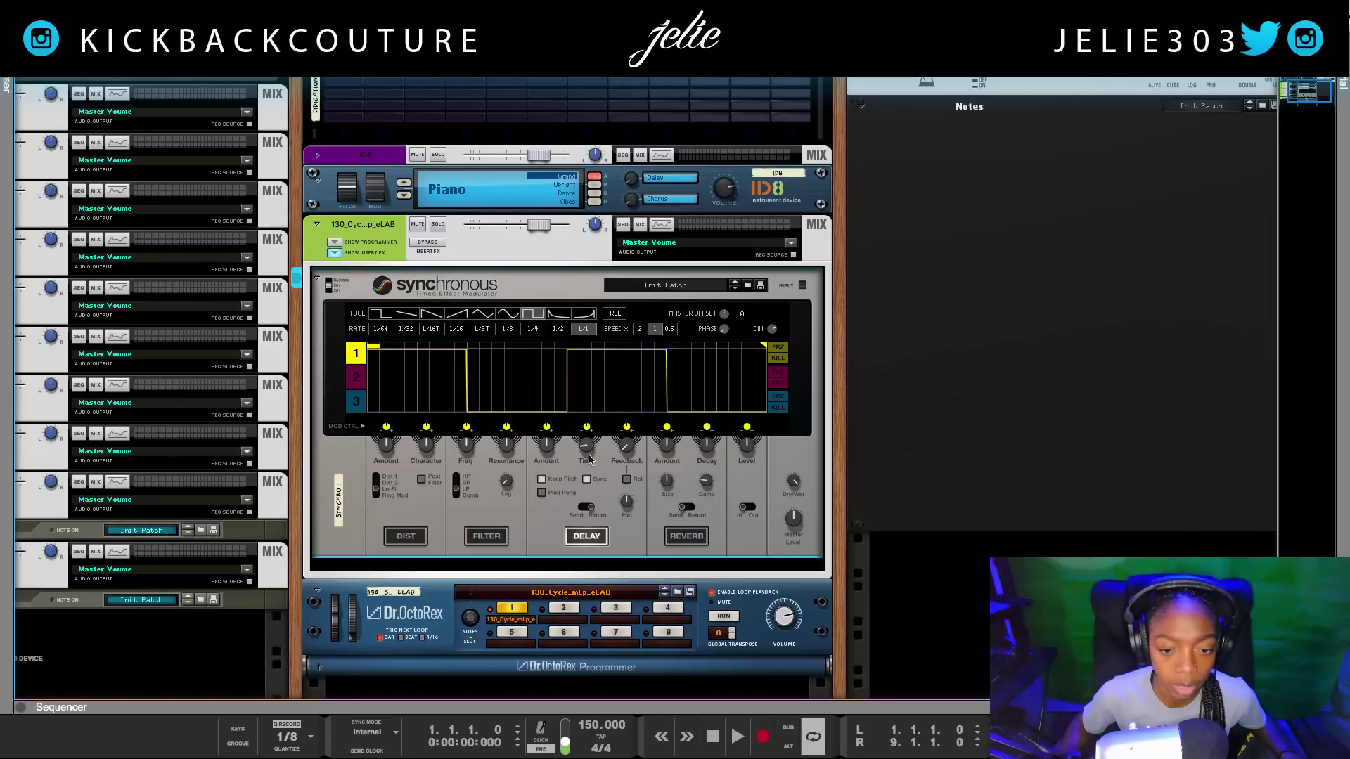
{"action": "mouse_move", "coordinate": [584, 450]}
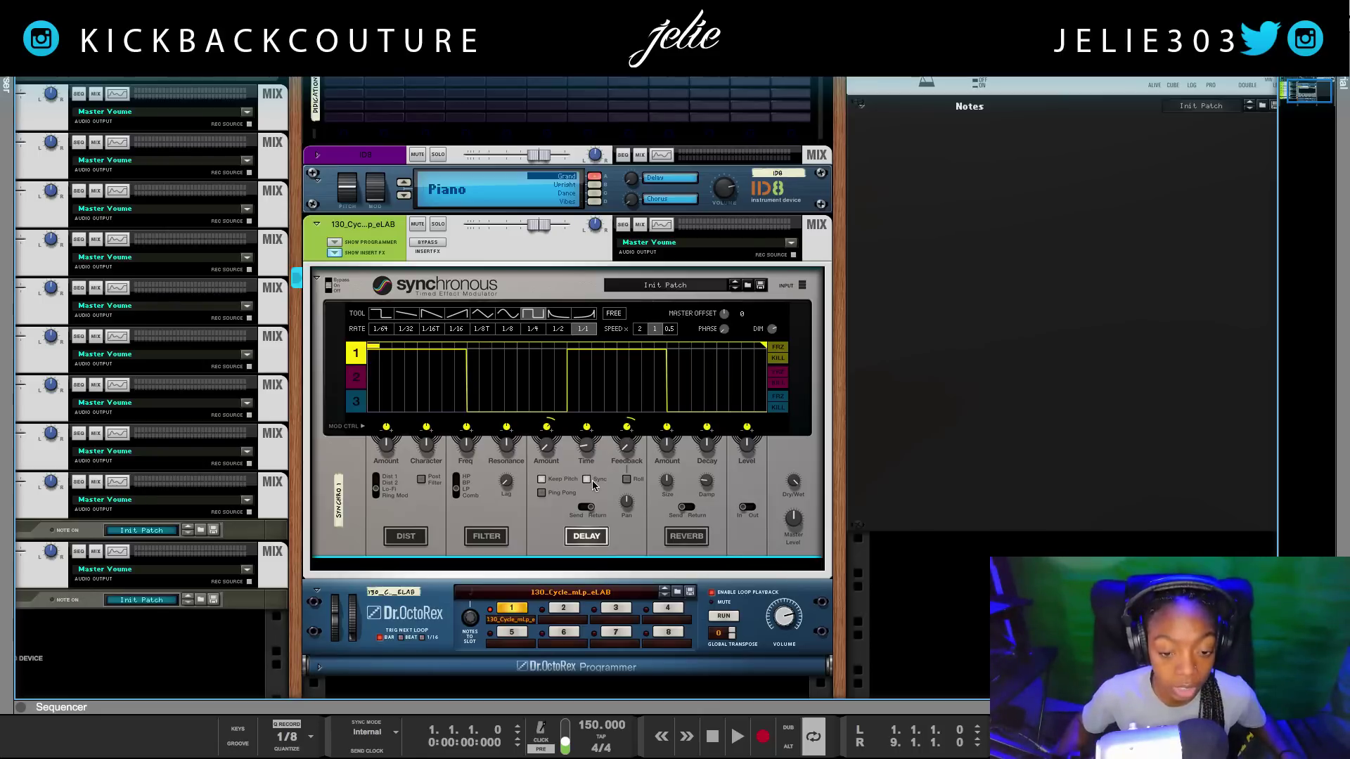
{"action": "key", "text": "space"}
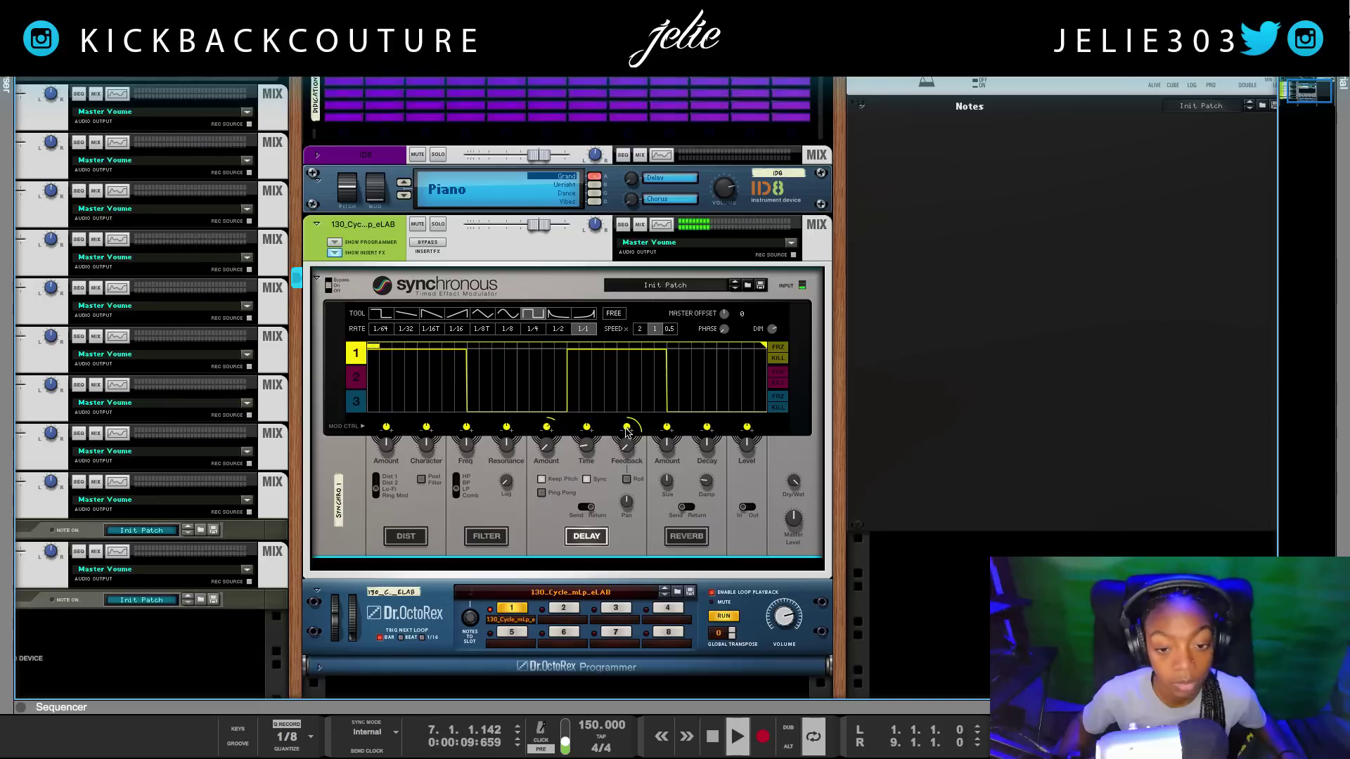
{"action": "key", "text": "space"}
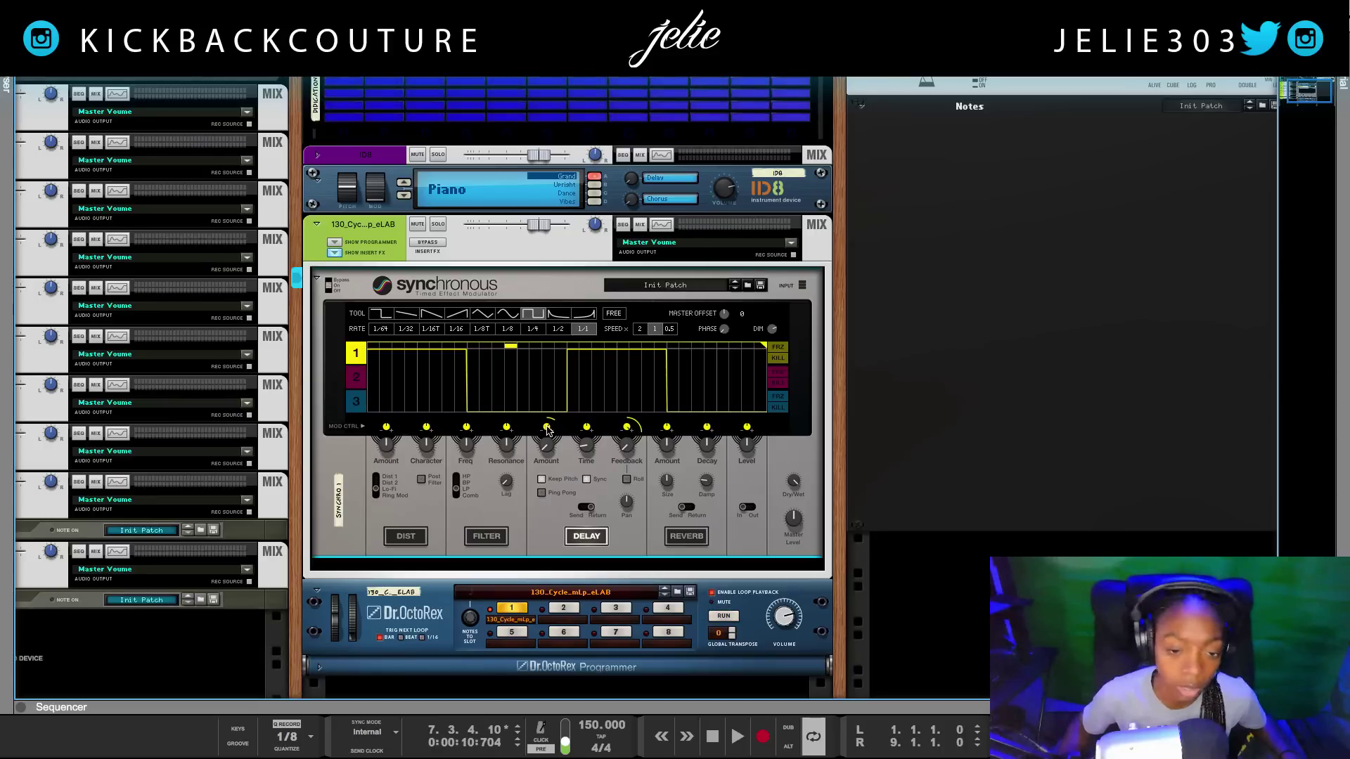
{"action": "key", "text": "space"}
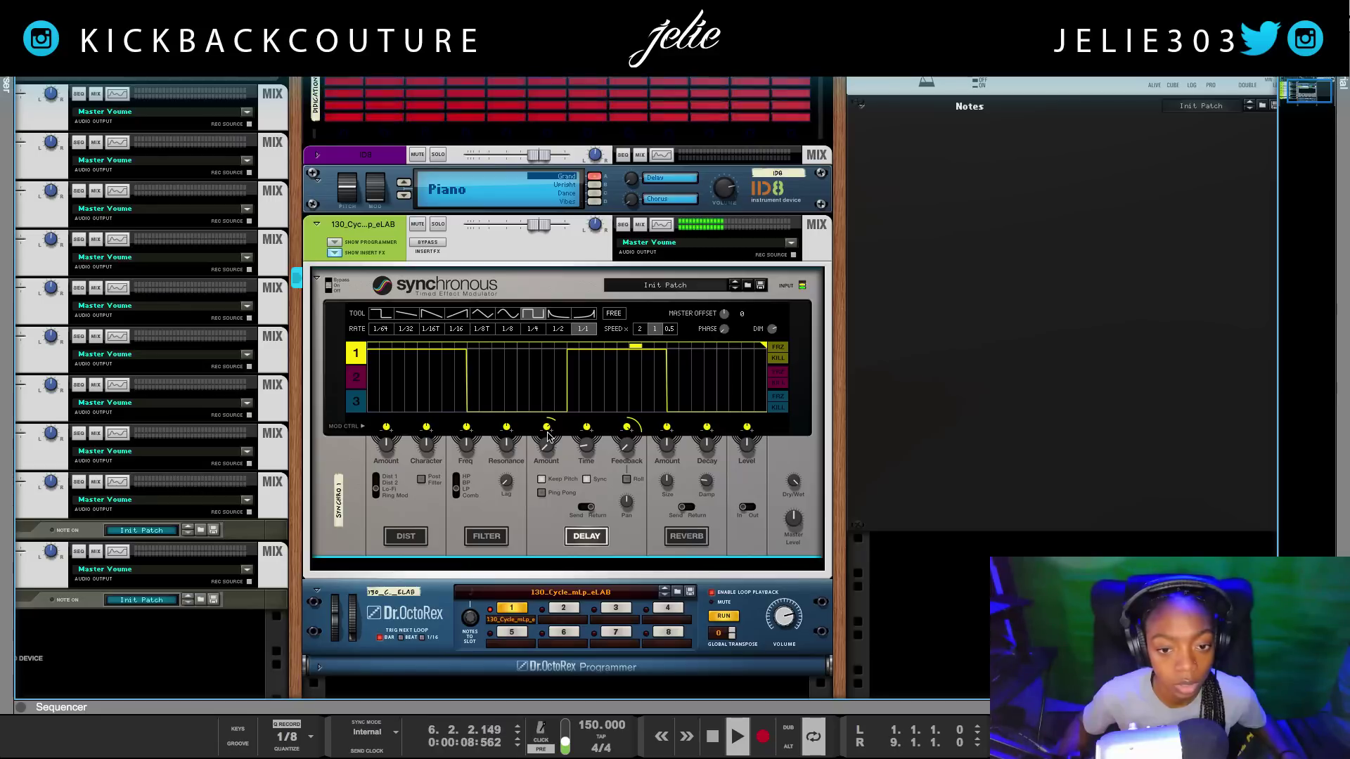
{"action": "key", "text": "space"}
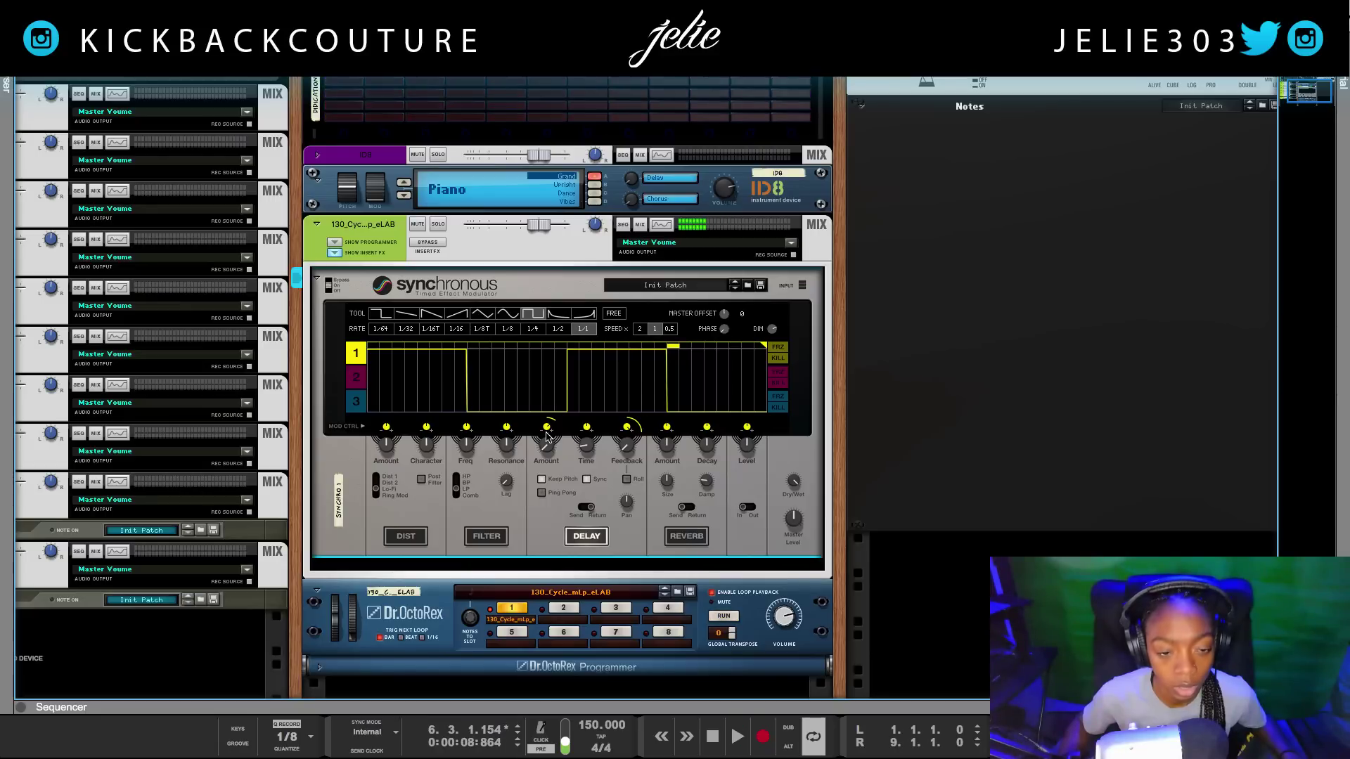
Step: Draw wide square waves at the 1/1 rate across the full length of curve 2
{"action": "left_click", "coordinate": [357, 378]}
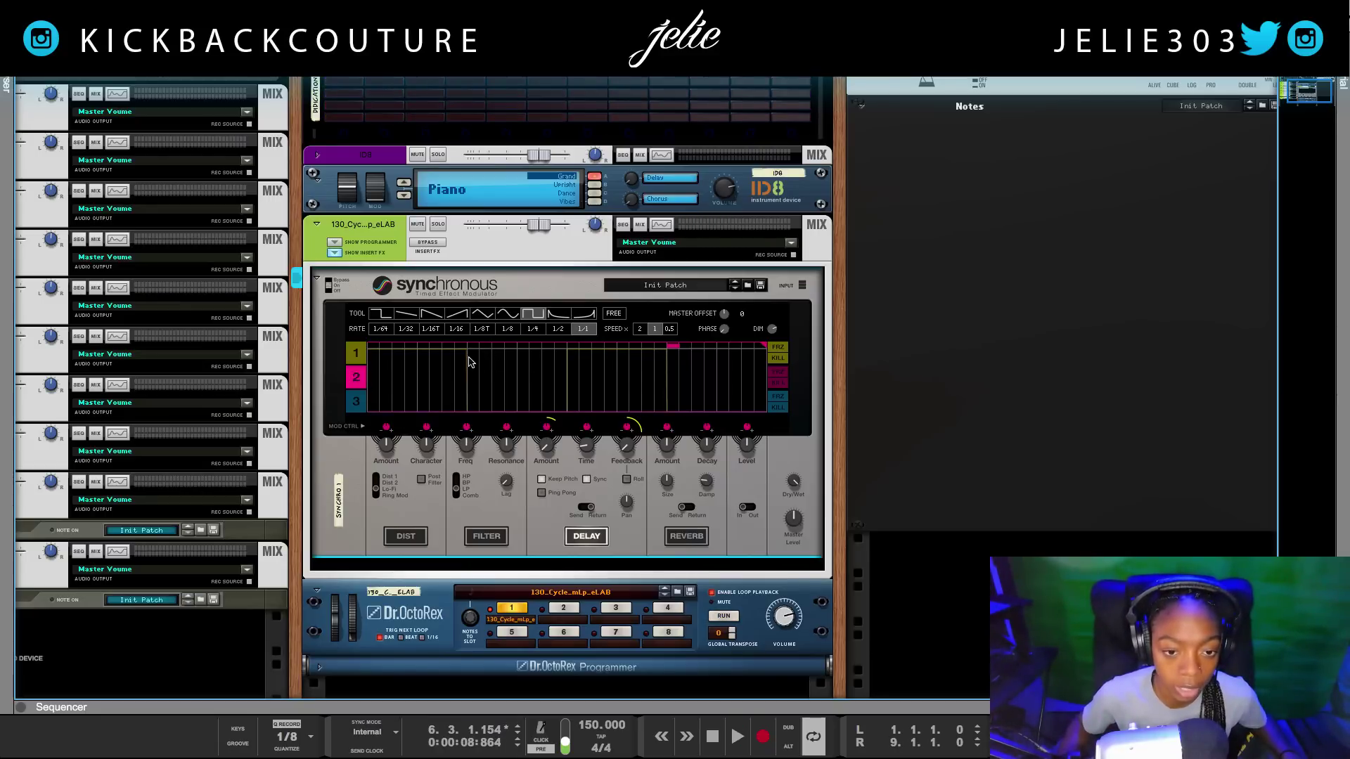
{"action": "left_click_drag", "start_coordinate": [471, 362], "coordinate": [380, 352]}
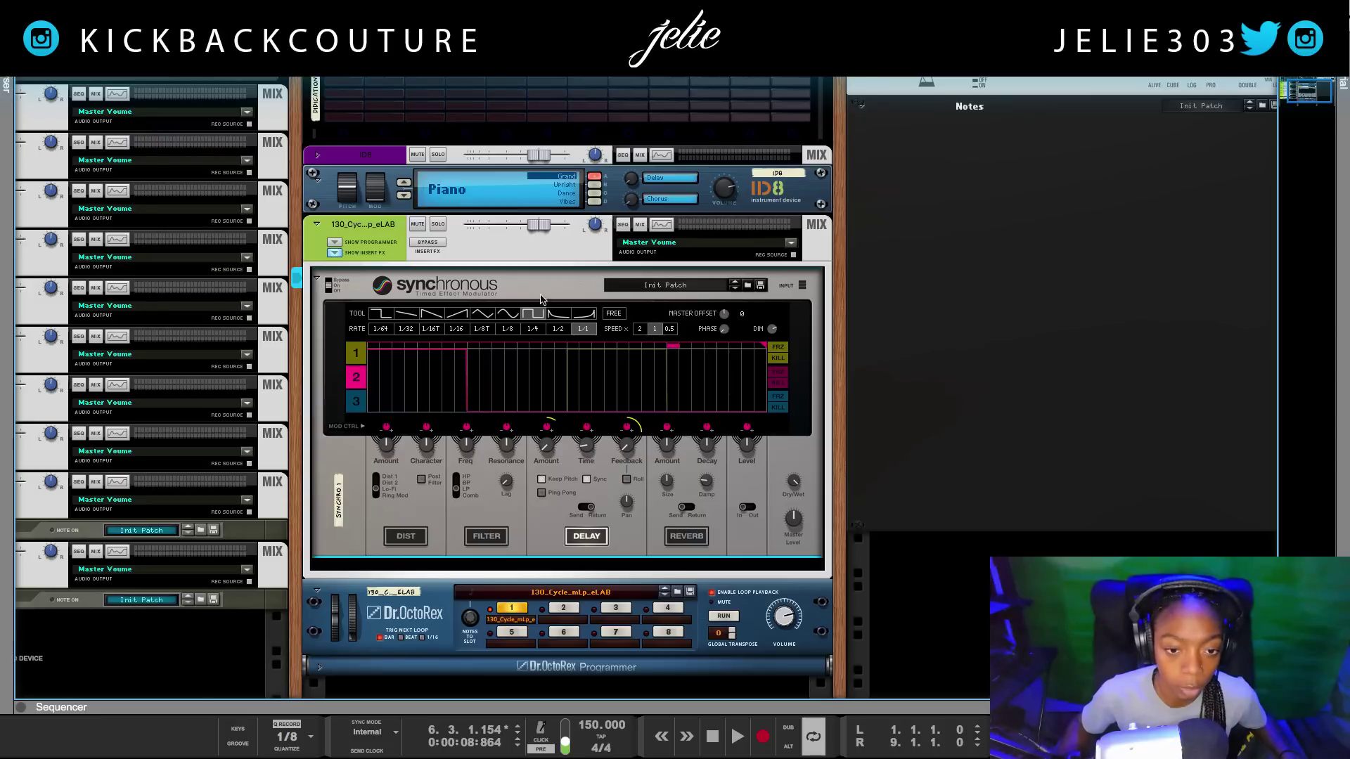
{"action": "left_click_drag", "start_coordinate": [542, 299], "coordinate": [679, 281]}
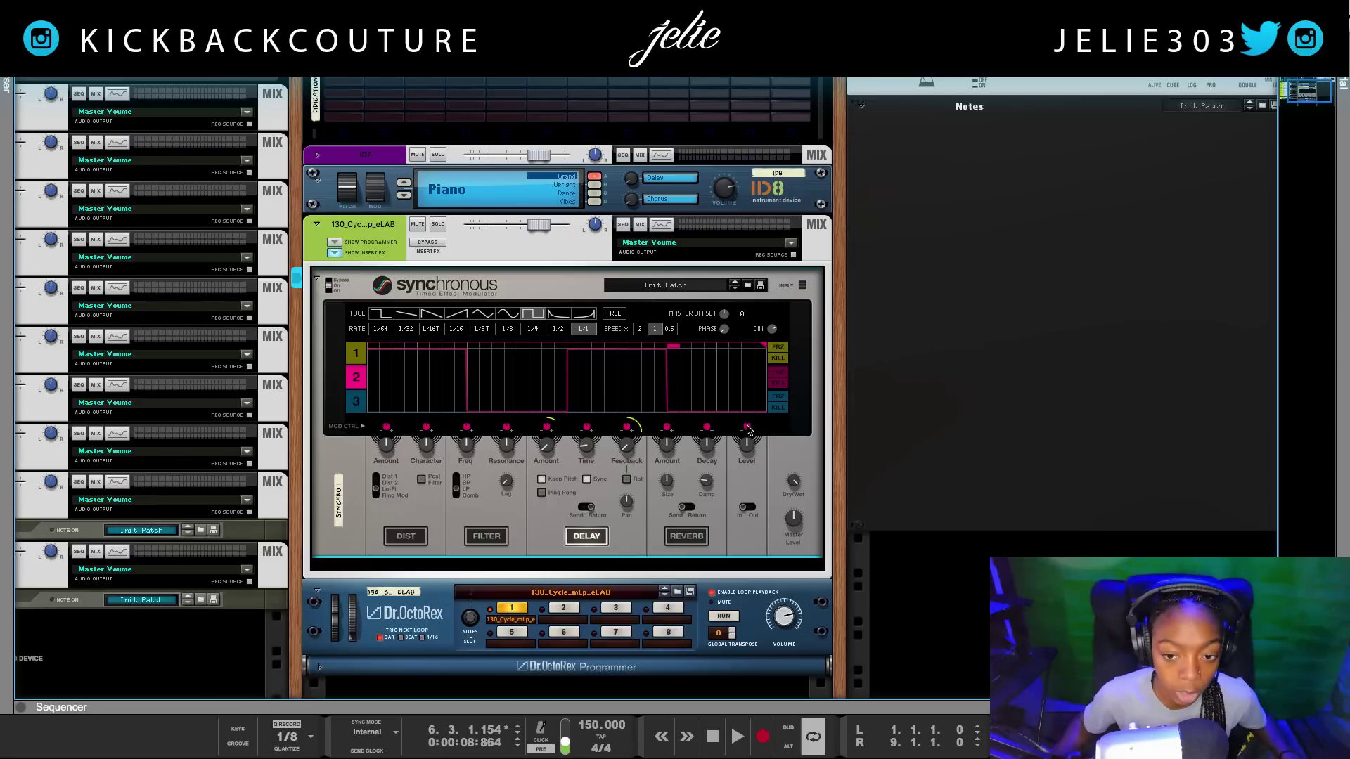
Step: Turn down the Synchronous Level and apply curve 2 modulation to it during playback, then stop
{"action": "key", "text": "space"}
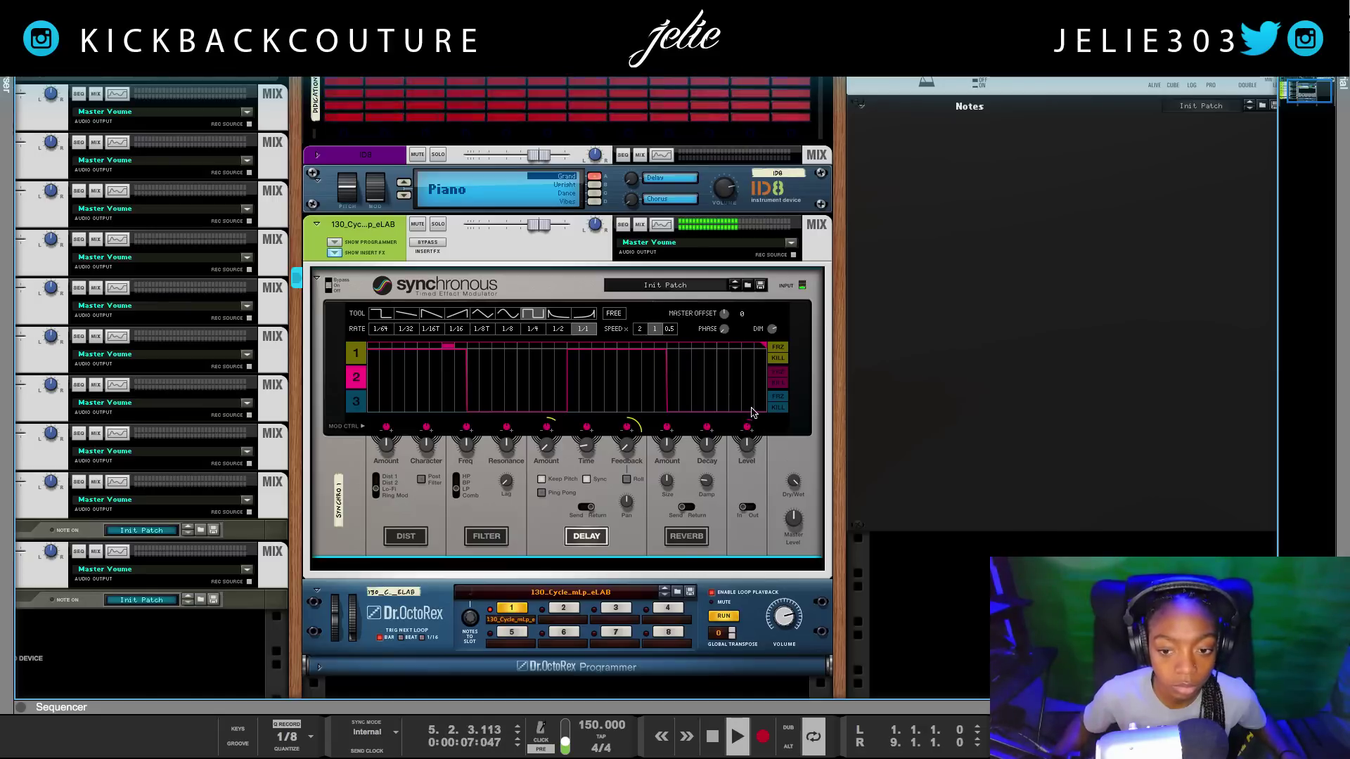
{"action": "left_click_drag", "start_coordinate": [748, 432], "coordinate": [752, 484]}
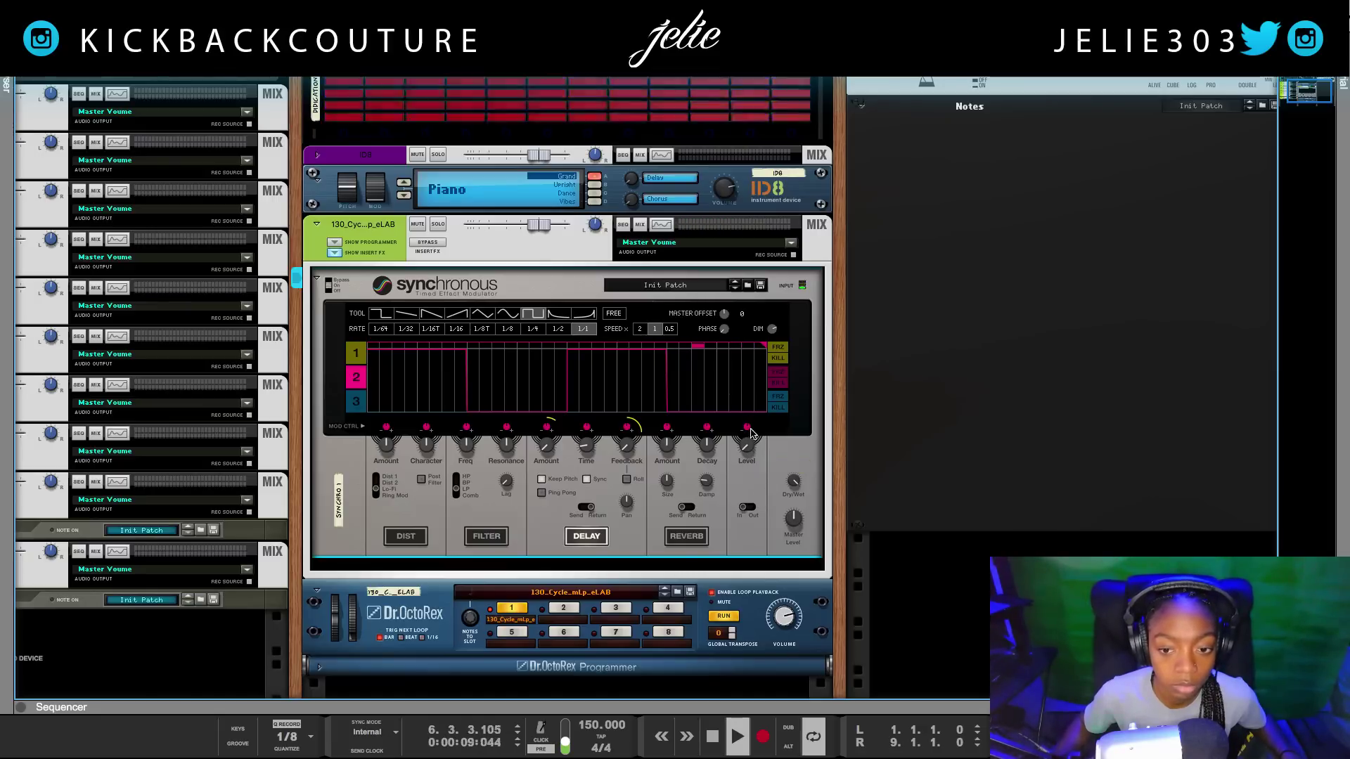
{"action": "left_click_drag", "start_coordinate": [749, 435], "coordinate": [749, 432]}
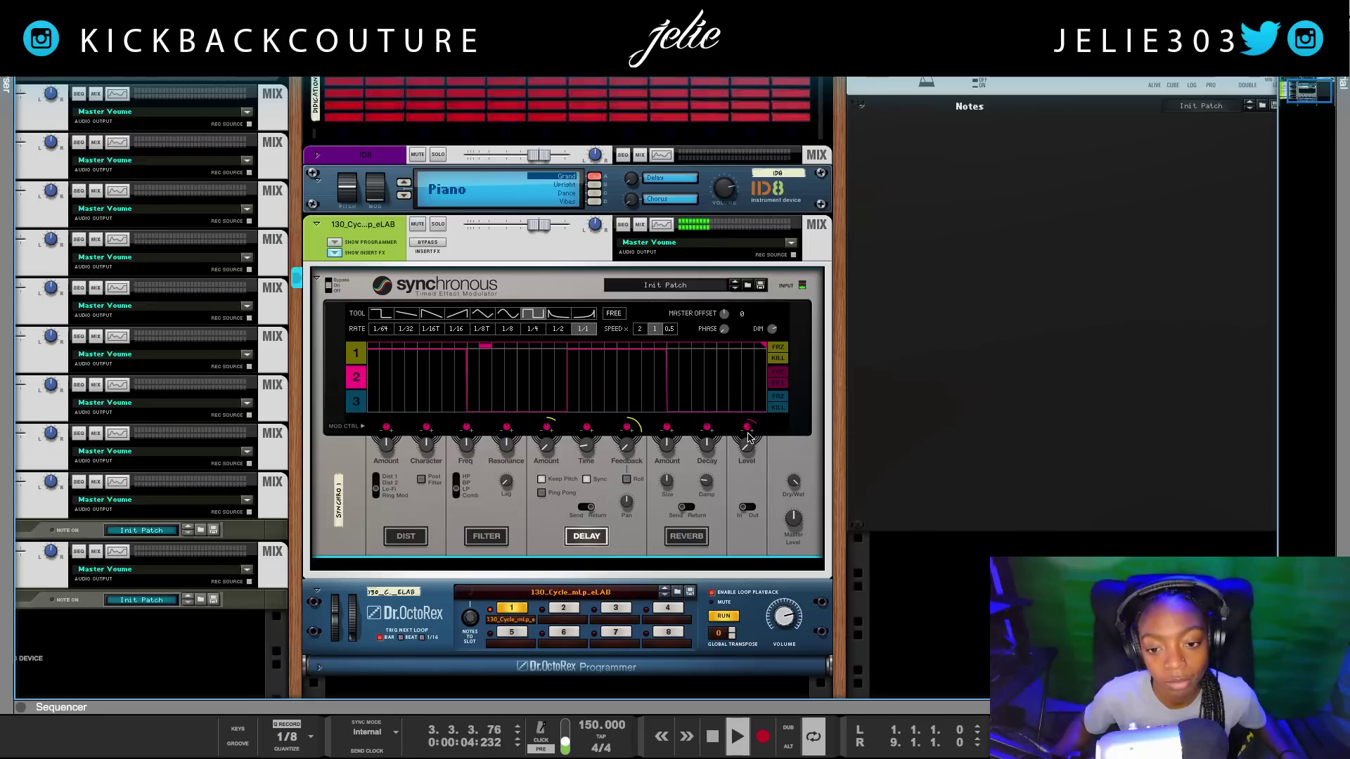
{"action": "key", "text": "space"}
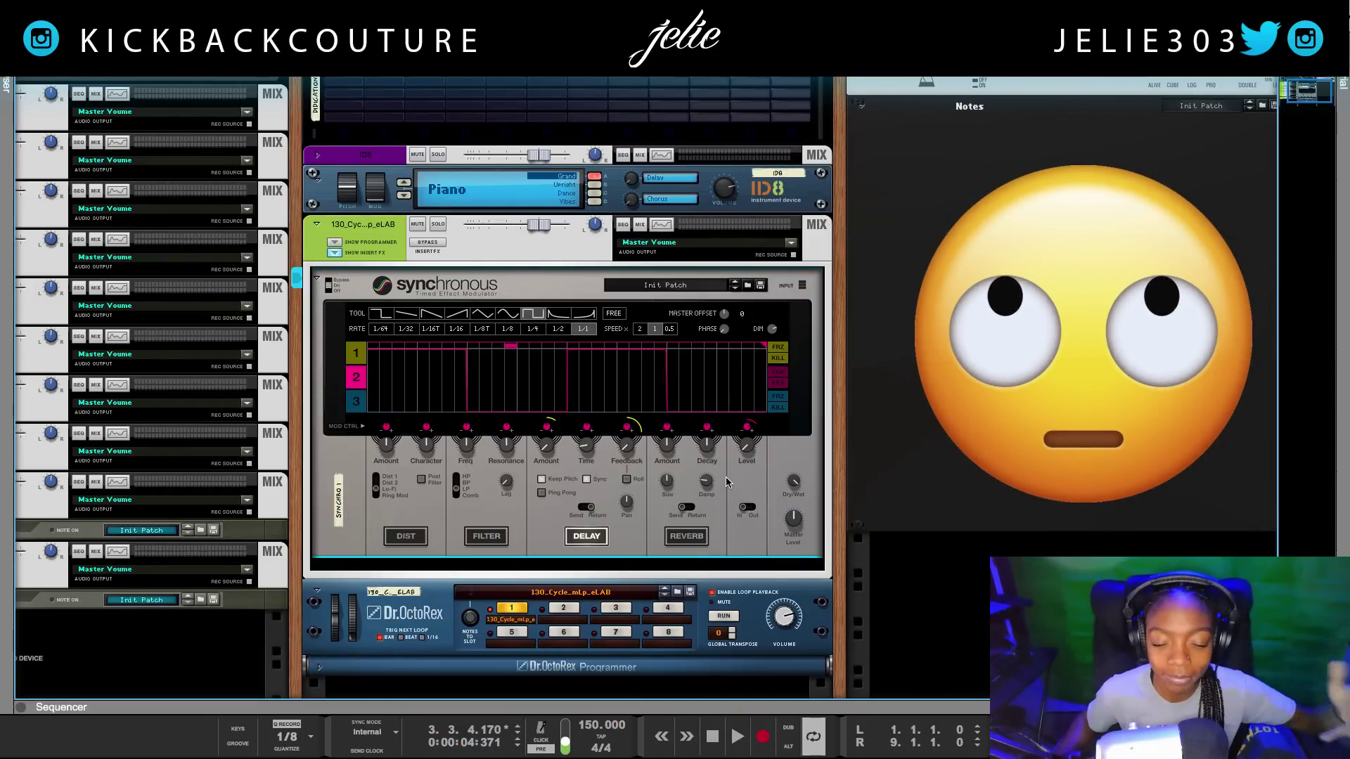
Step: Reset the Synchronous device and delete the Dr. OctoRex track together with its devices
{"action": "right_click", "coordinate": [732, 484]}
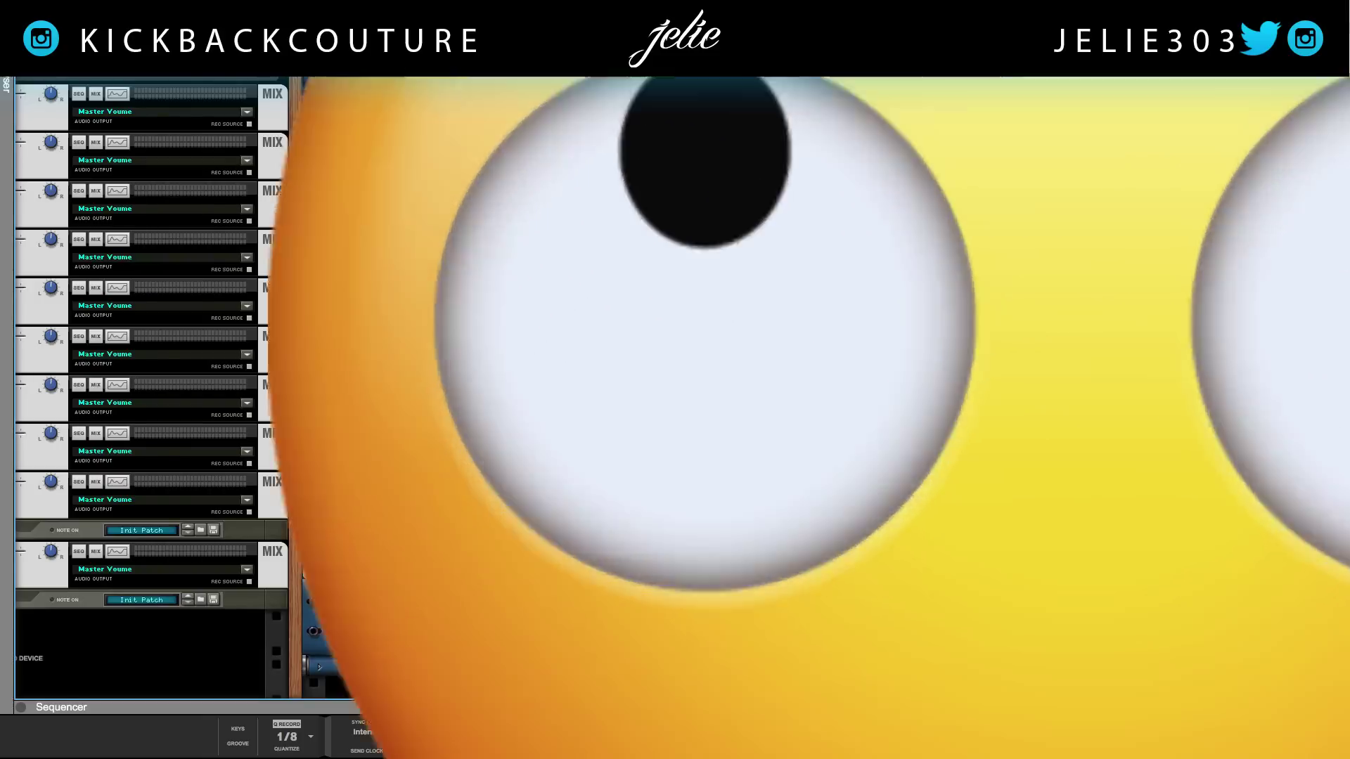
{"action": "left_click", "coordinate": [575, 571]}
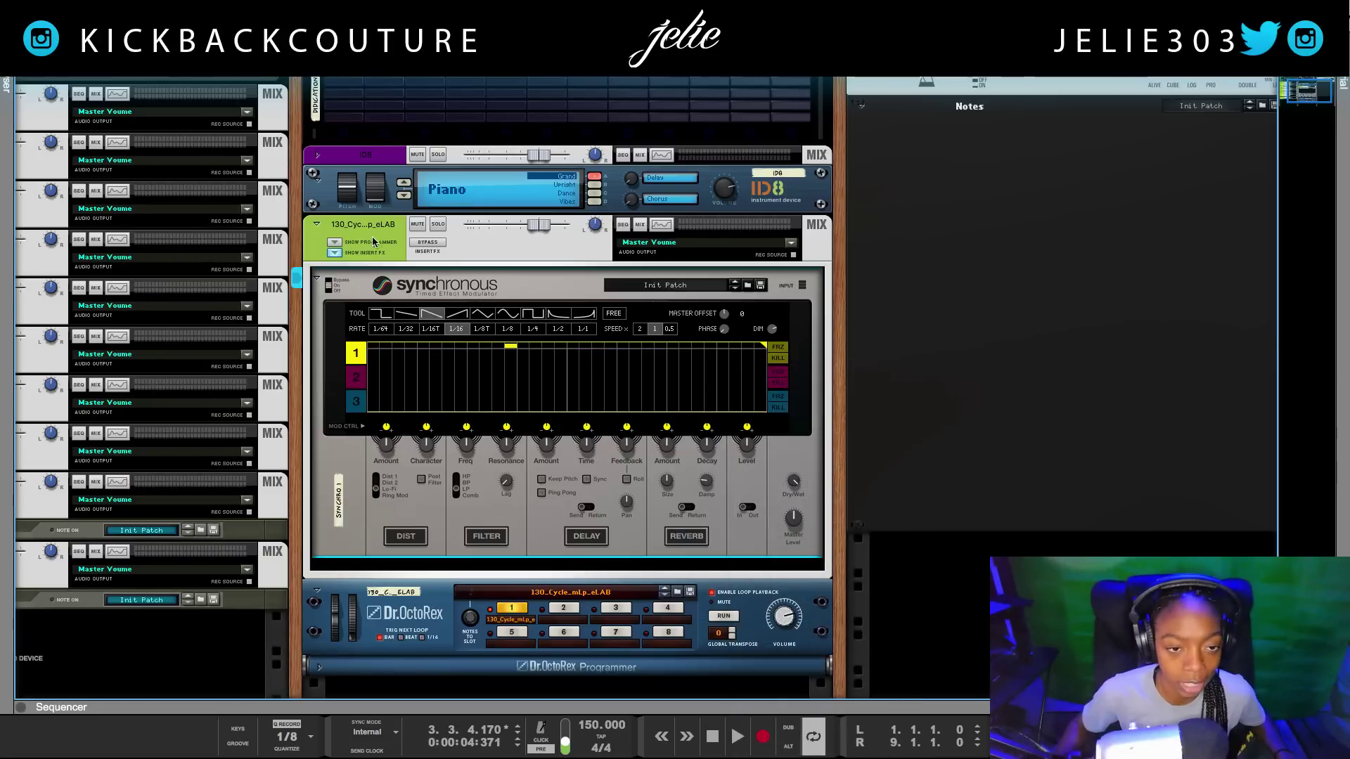
{"action": "left_click", "coordinate": [396, 273]}
{"action": "key", "text": "Delete"}
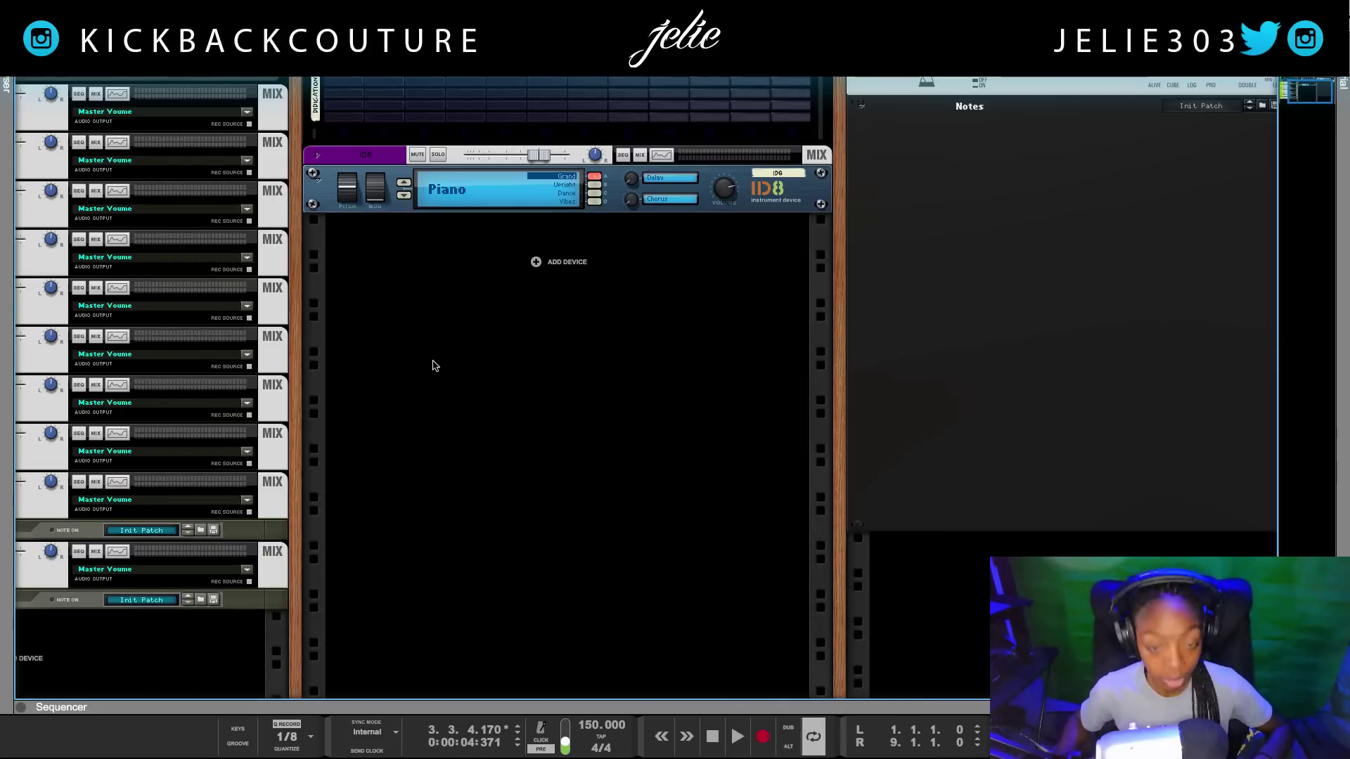
Step: Add a Thor Polysonic Synthesizer below the ID8 and show its programmer
{"action": "left_click", "coordinate": [536, 270]}
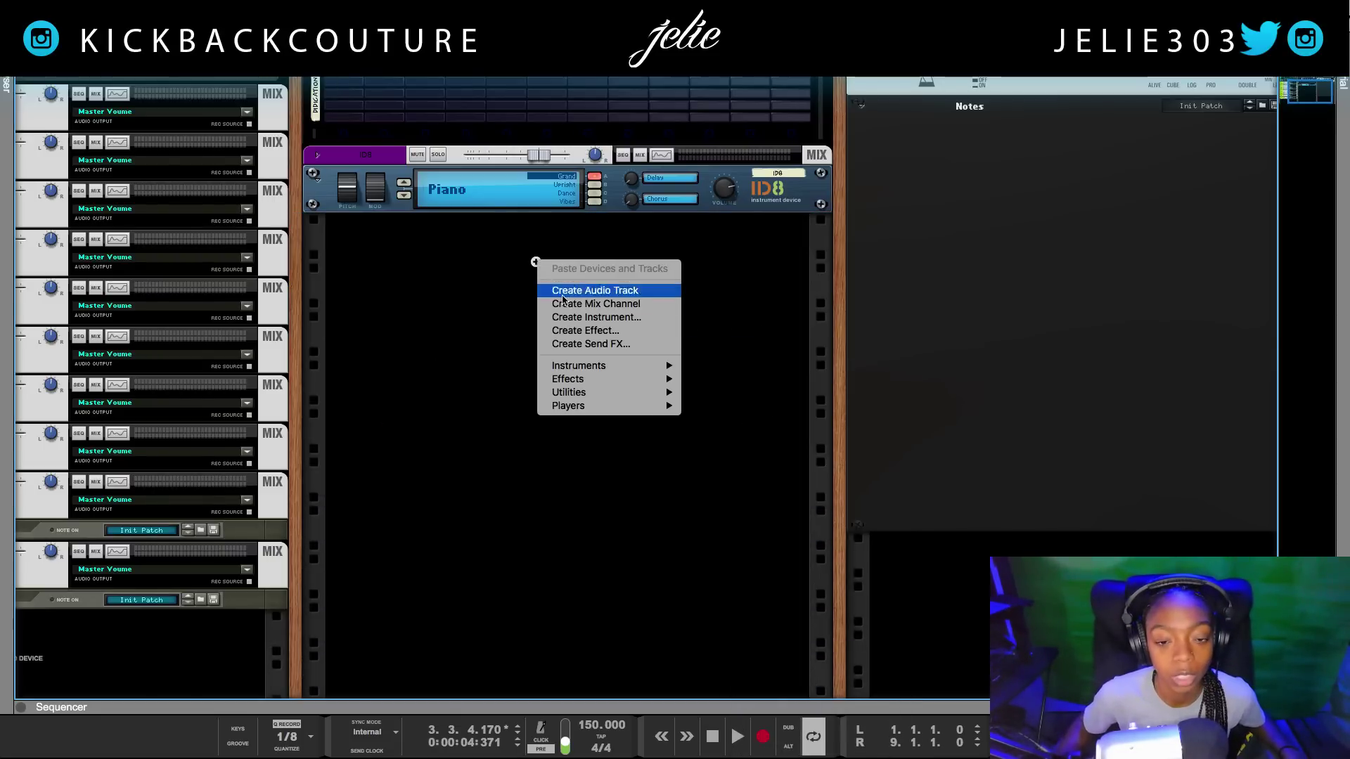
{"action": "mouse_move", "coordinate": [598, 365]}
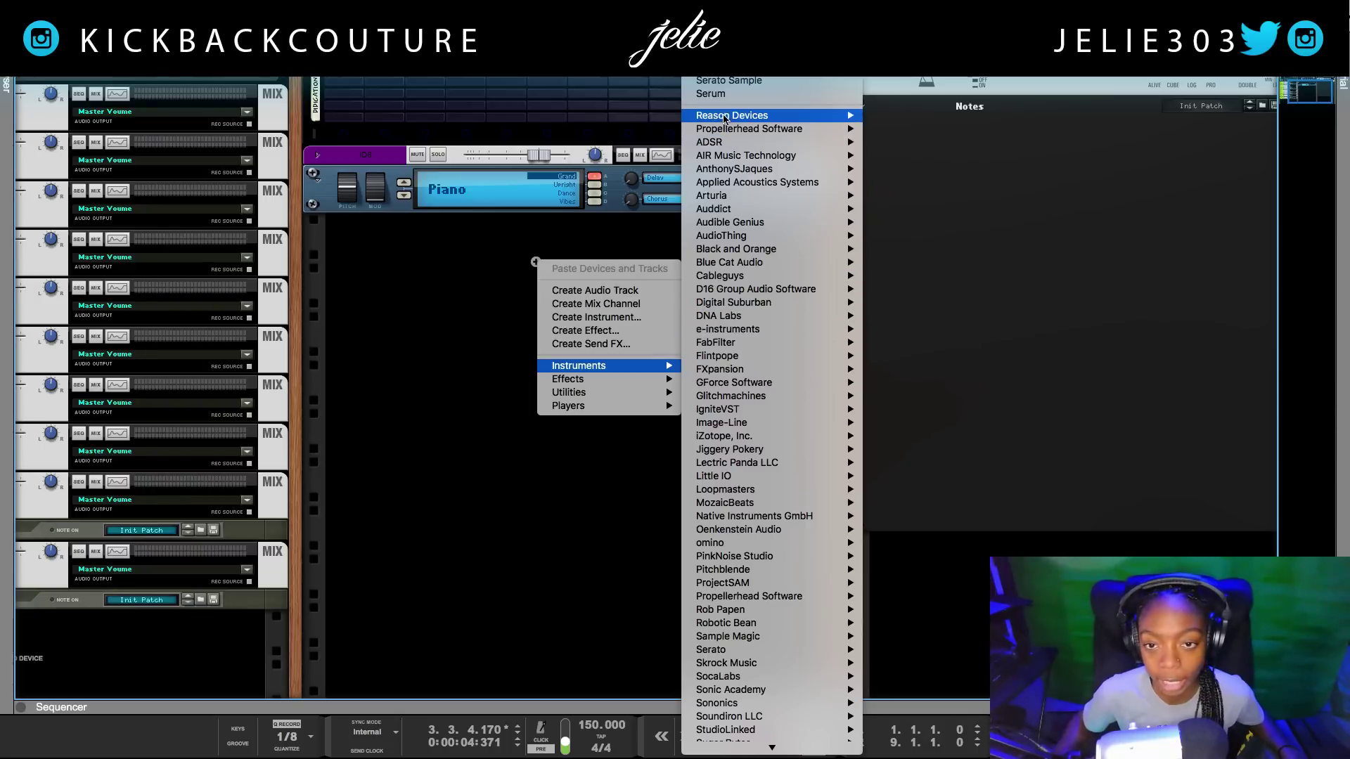
{"action": "mouse_move", "coordinate": [731, 115]}
{"action": "left_click", "coordinate": [932, 202]}
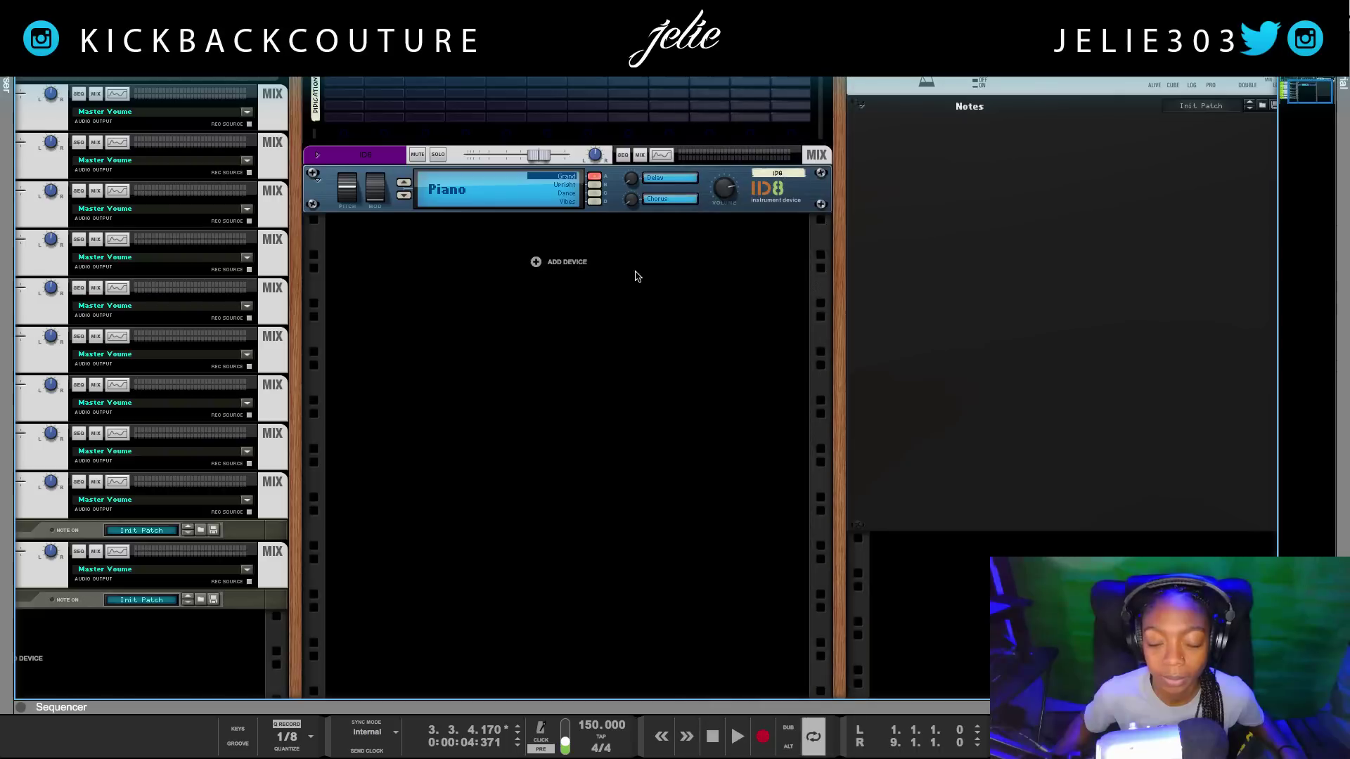
{"action": "left_click", "coordinate": [397, 320]}
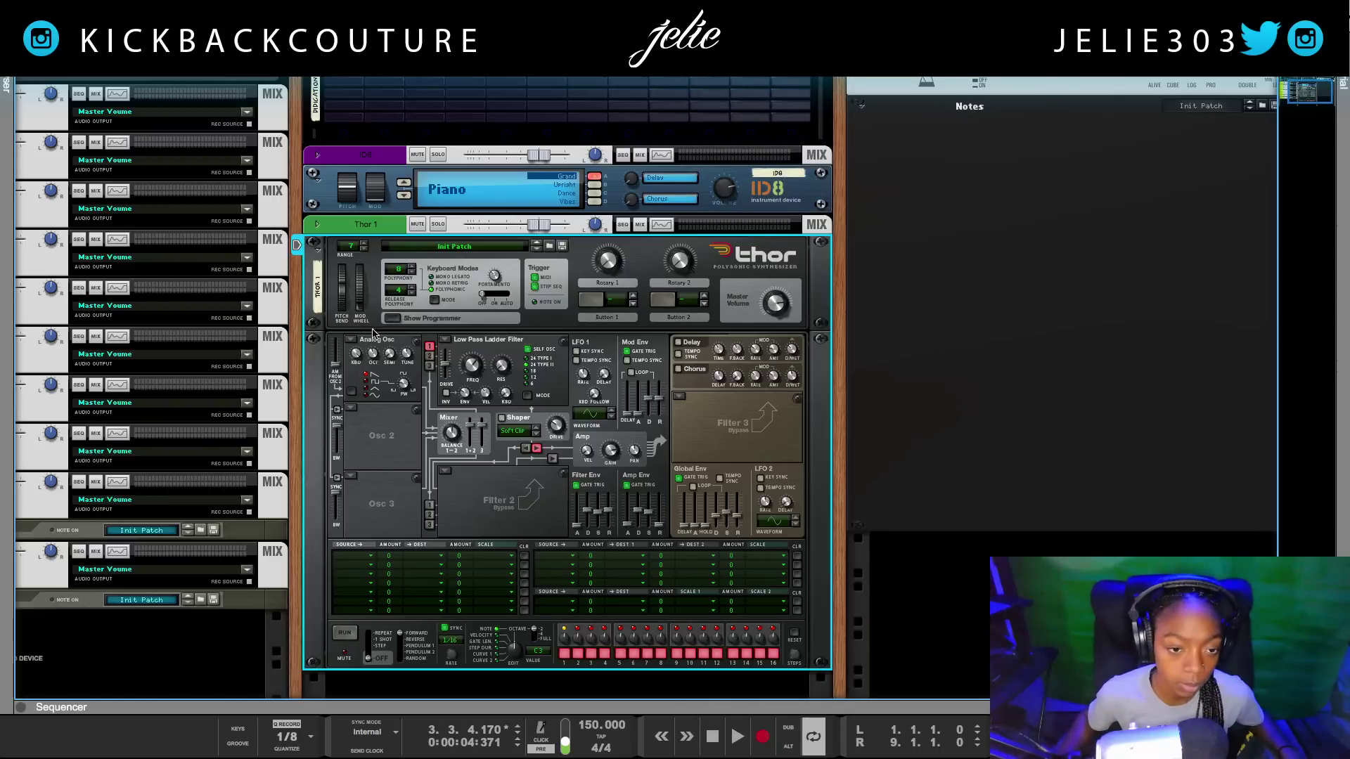
Step: Switch Thor's first oscillator to Noise and set the Amp Env Release to 29.6 s and Sustain to 0.0 dB
{"action": "left_click", "coordinate": [372, 340]}
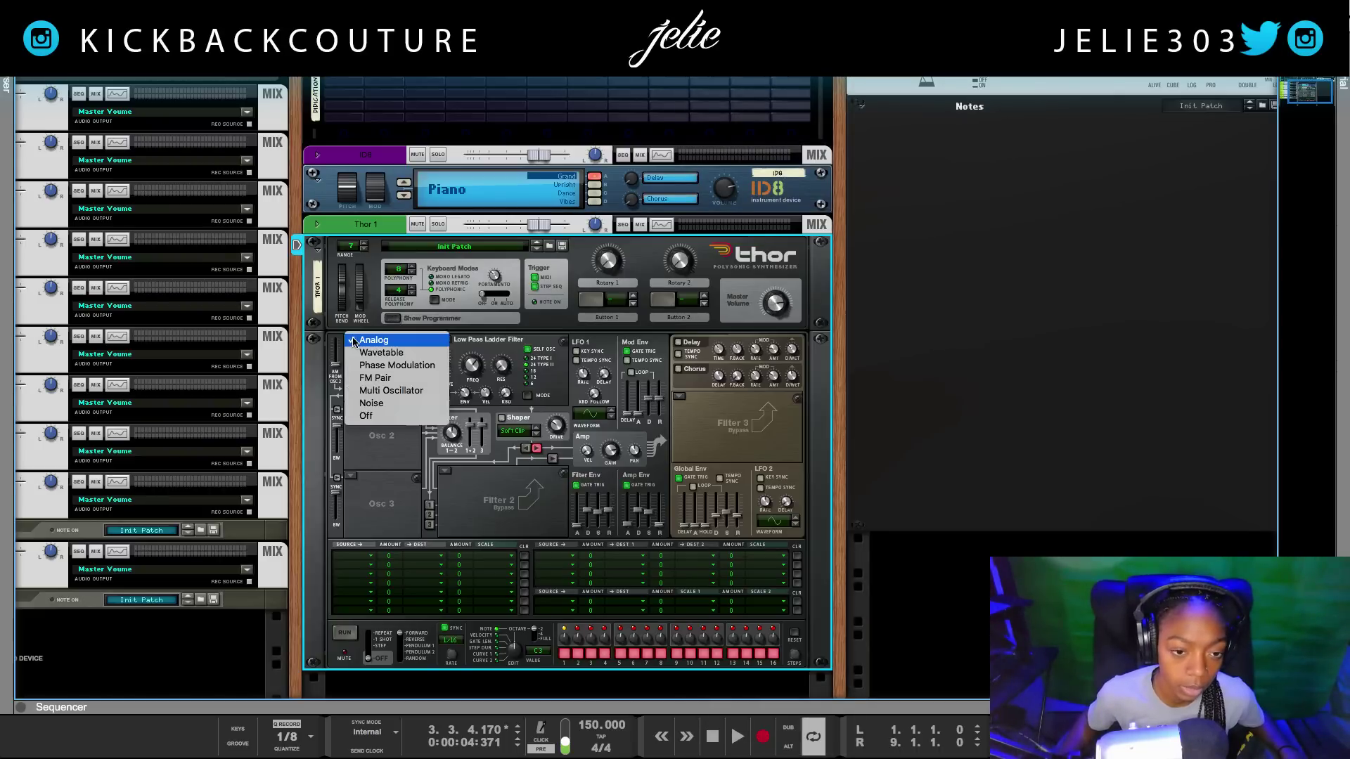
{"action": "left_click", "coordinate": [385, 396]}
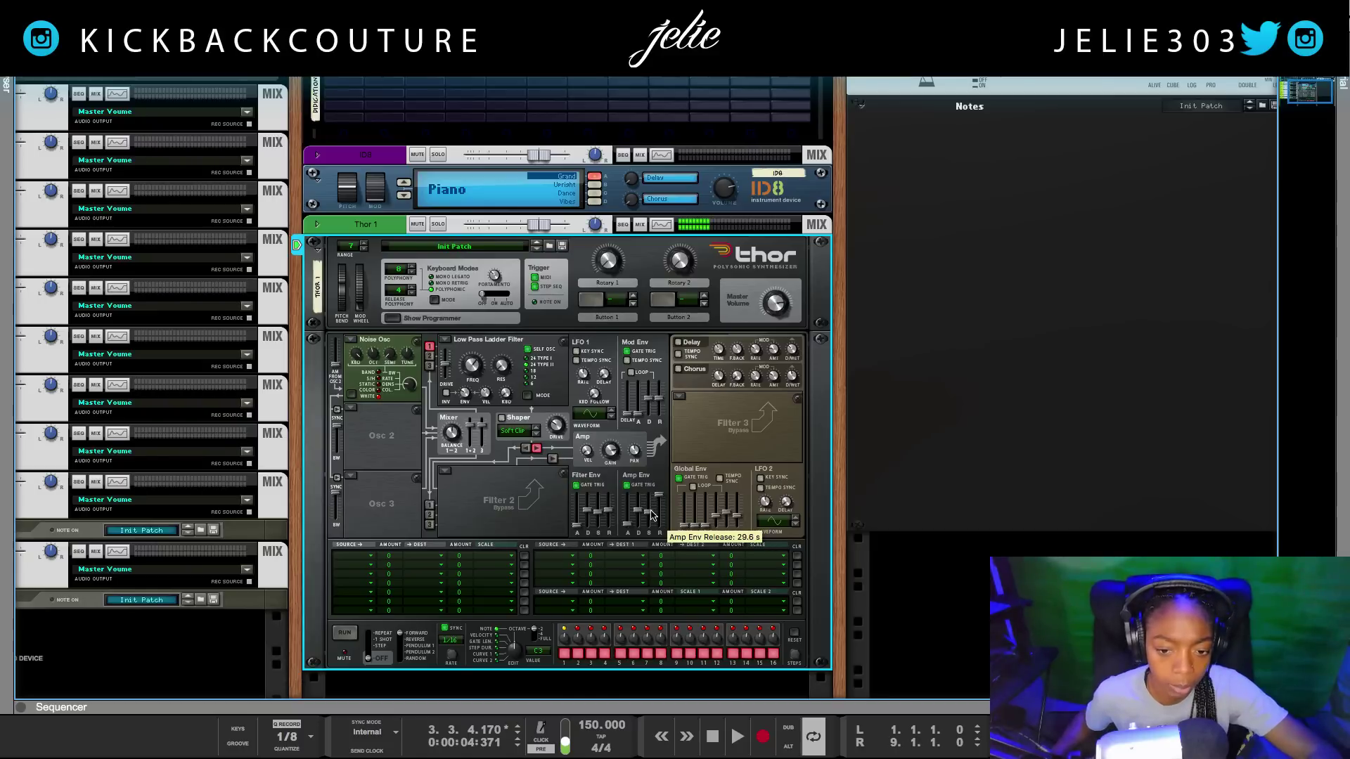
{"action": "left_click_drag", "start_coordinate": [651, 517], "coordinate": [638, 497]}
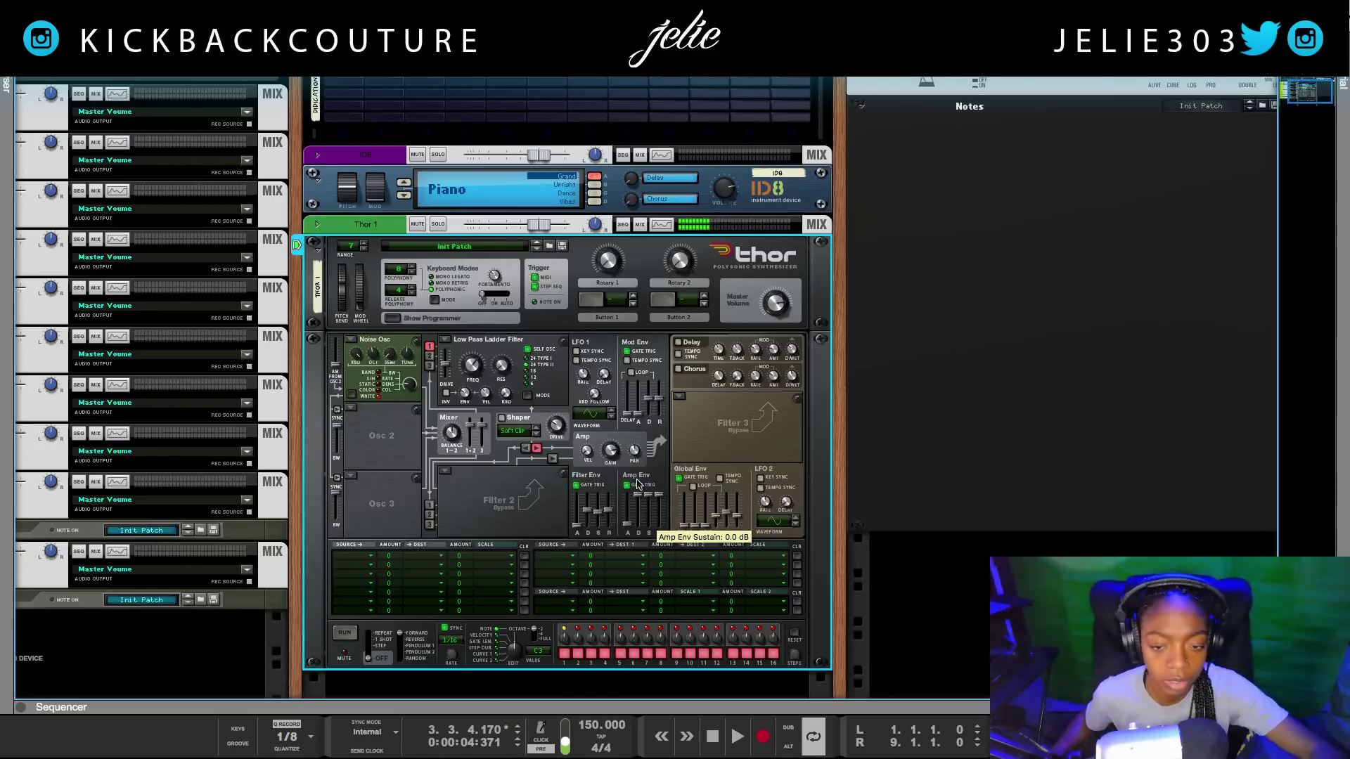
Step: Show the insert effects of the Thor 1 channel and add a Synchronous Effect Modulator there
{"action": "scroll", "coordinate": [645, 452], "scroll_direction": "down", "scroll_amount": 3}
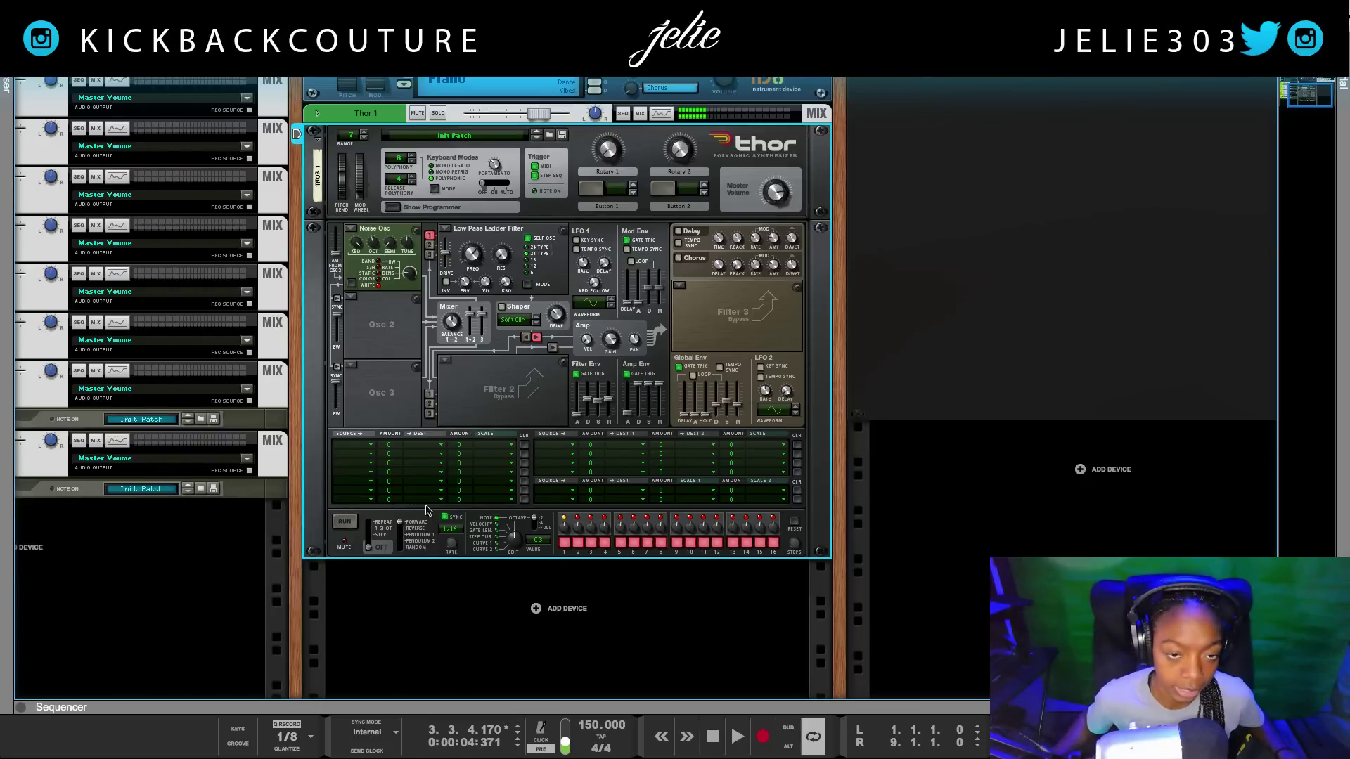
{"action": "scroll", "coordinate": [414, 397], "scroll_direction": "up", "scroll_amount": 1}
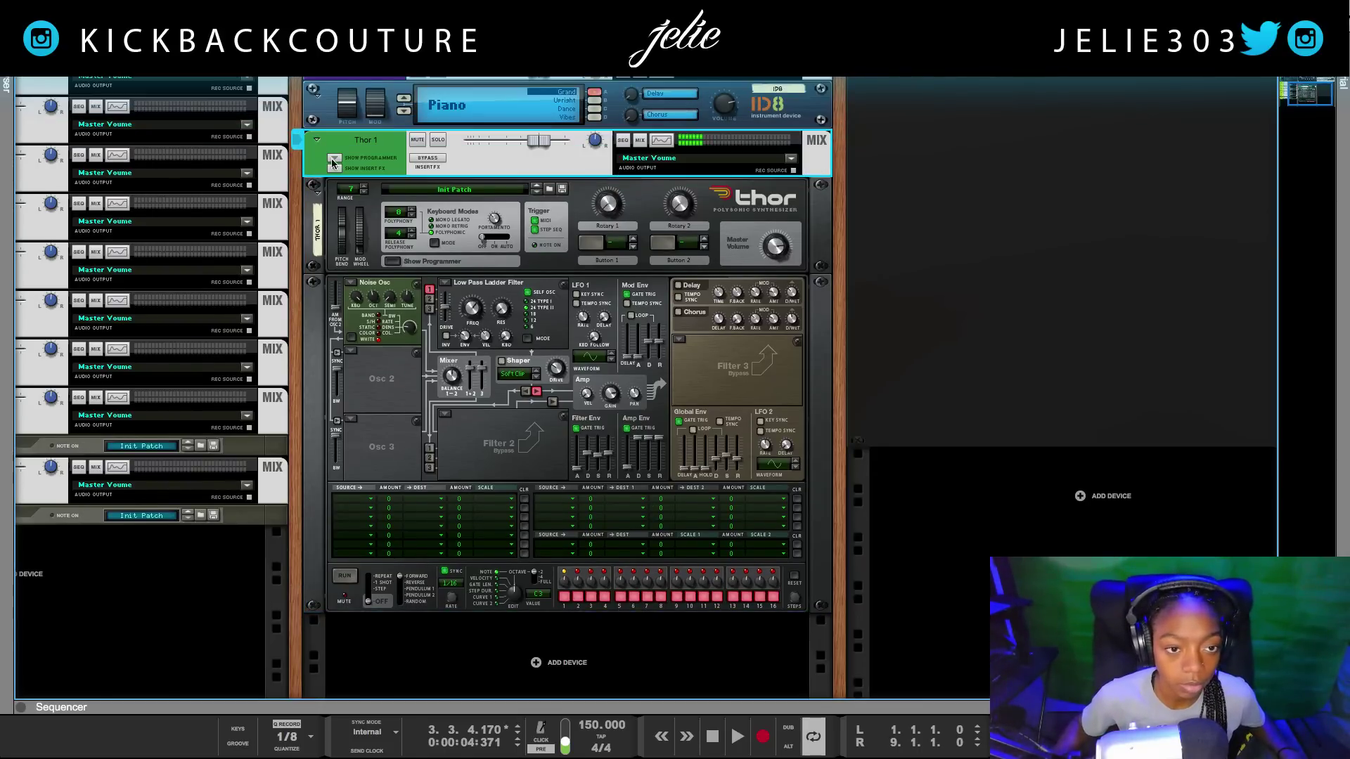
{"action": "left_click", "coordinate": [316, 140]}
{"action": "right_click", "coordinate": [415, 303]}
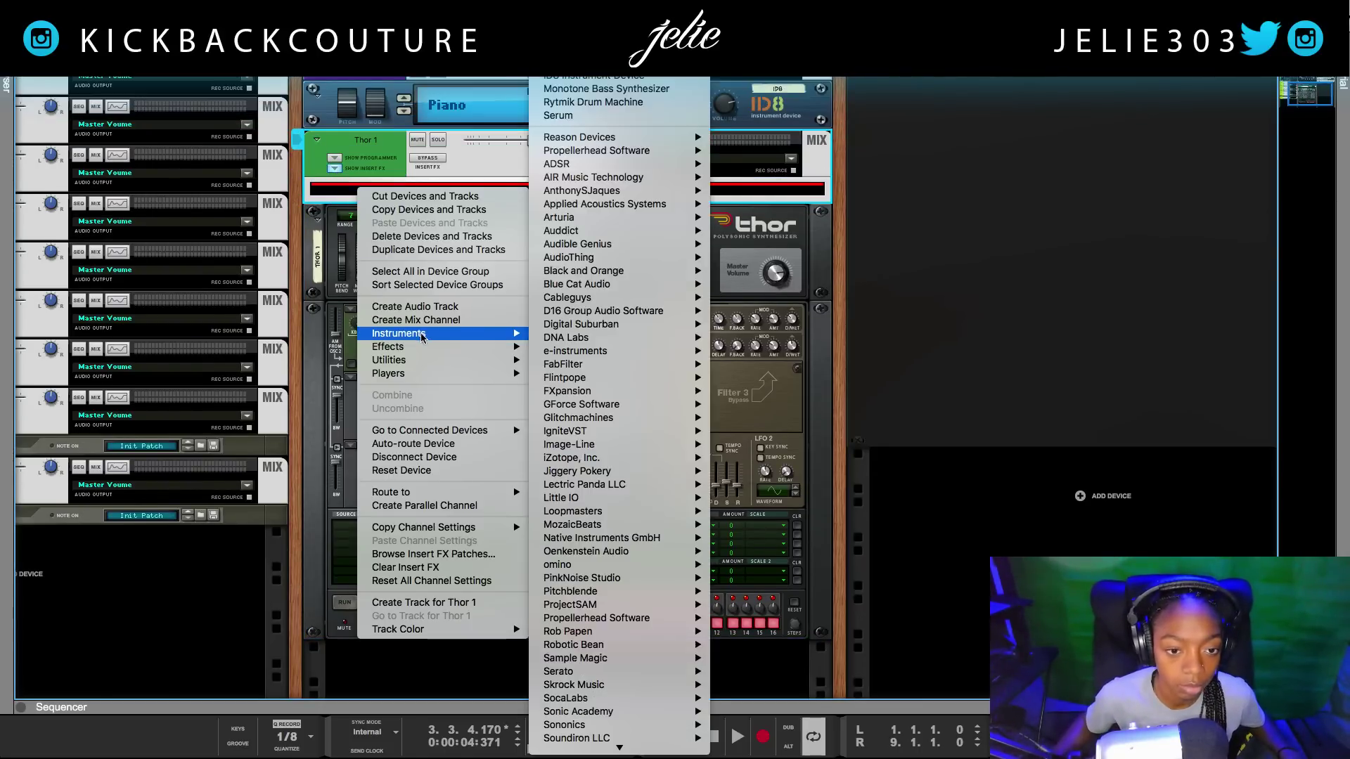
{"action": "mouse_move", "coordinate": [492, 347]}
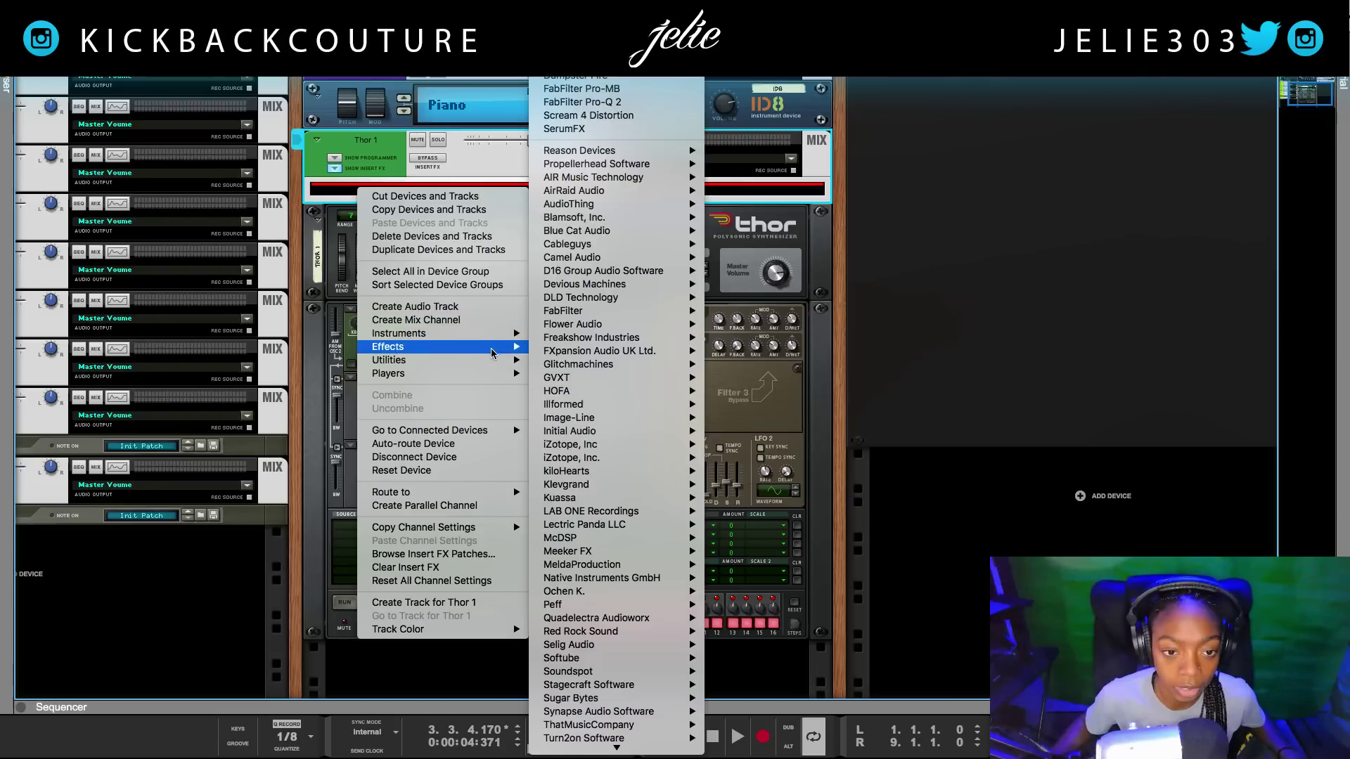
{"action": "mouse_move", "coordinate": [635, 151]}
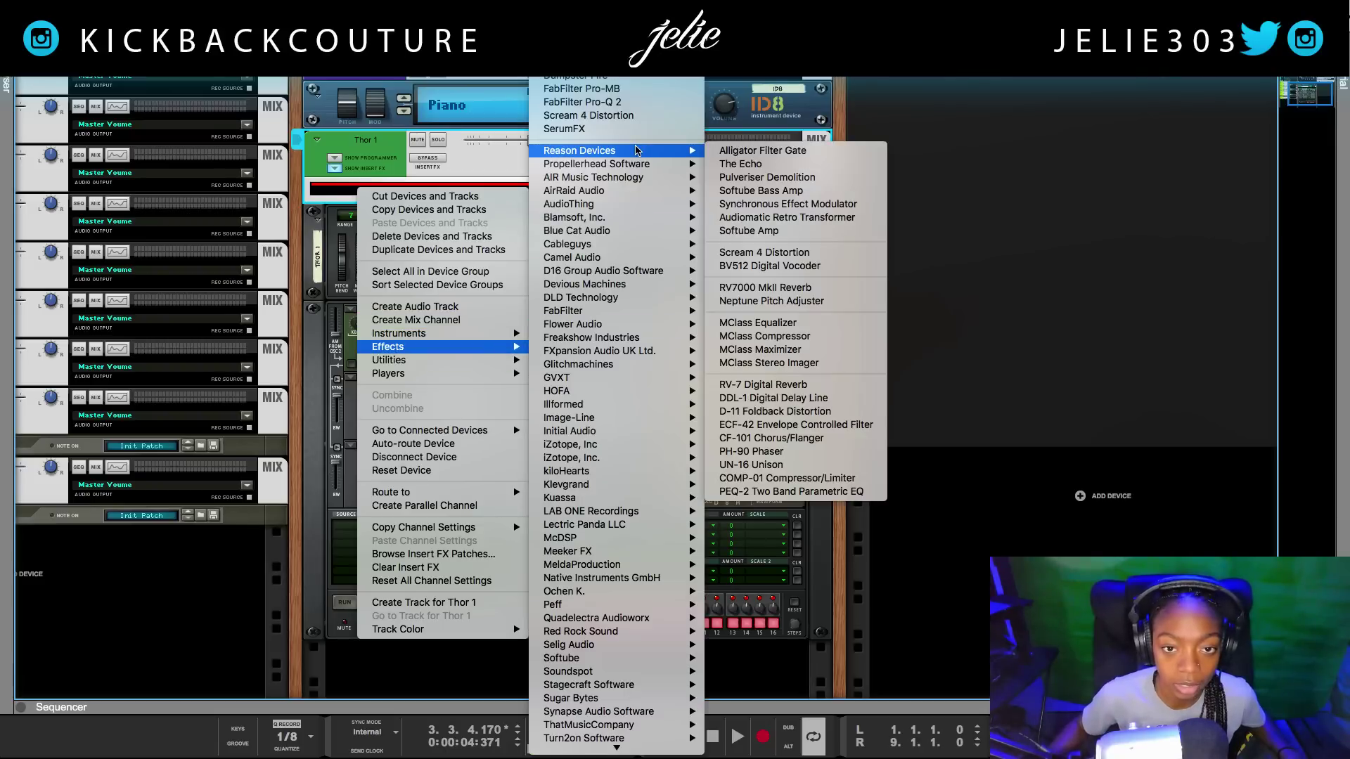
{"action": "left_click", "coordinate": [743, 204]}
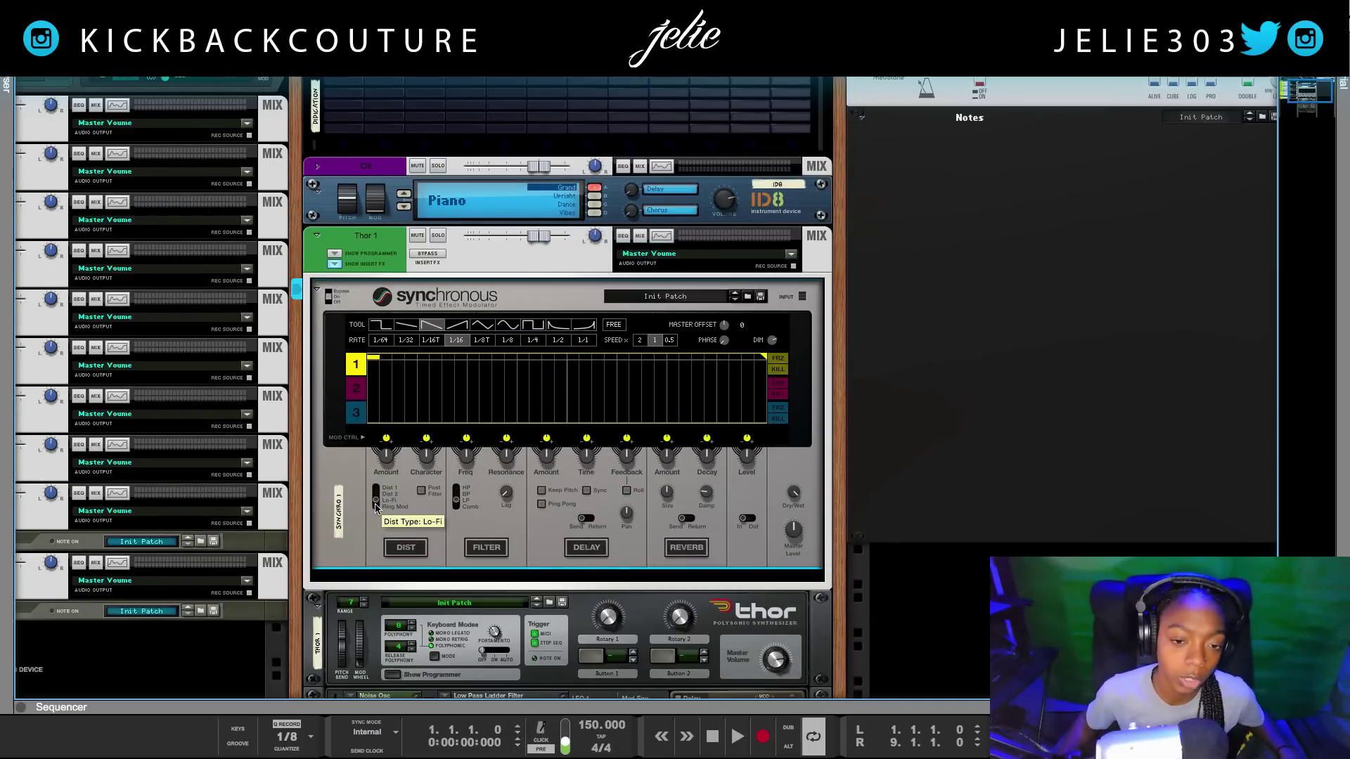
Step: Draw exponentially rising shapes at the 1/1 rate across curve 1 and set the Synchronous speed to 0.5
{"action": "left_click", "coordinate": [585, 324]}
{"action": "left_click", "coordinate": [583, 341]}
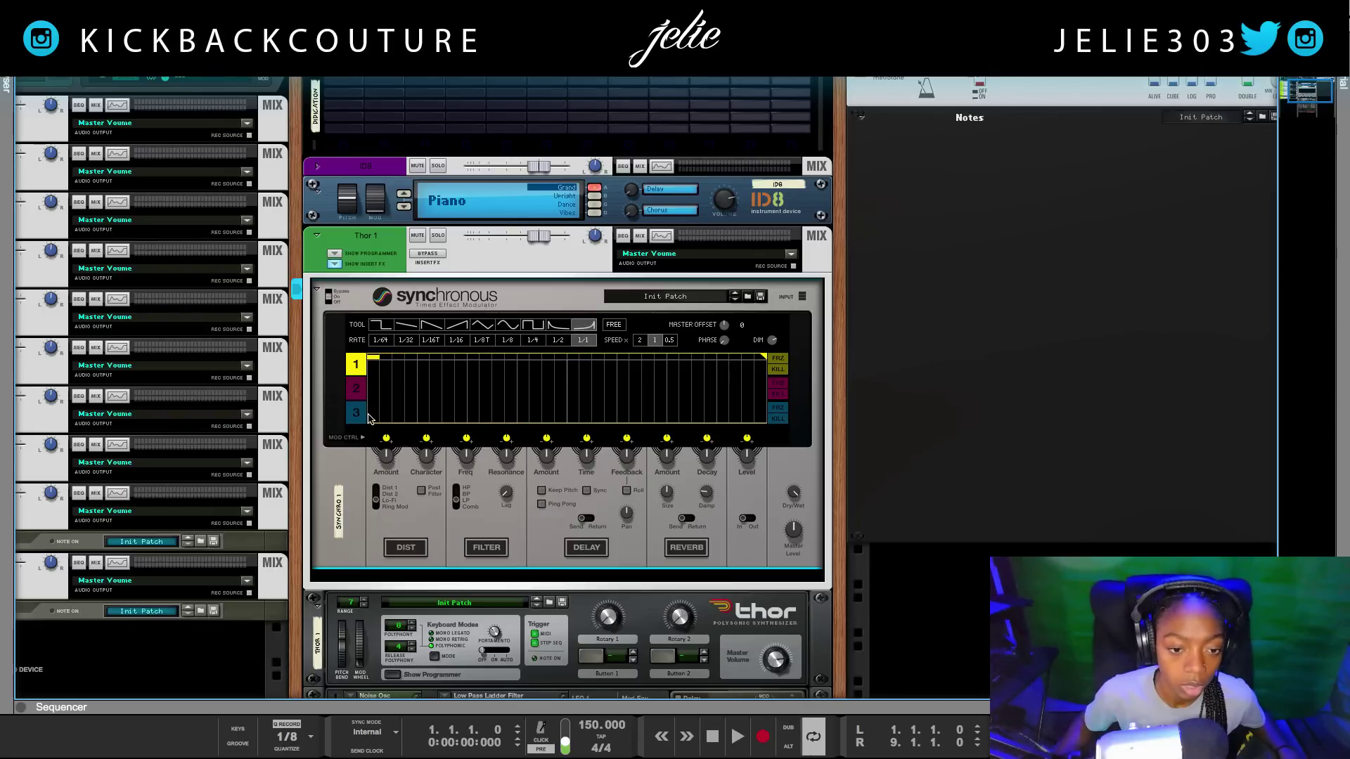
{"action": "left_click_drag", "start_coordinate": [394, 404], "coordinate": [568, 390]}
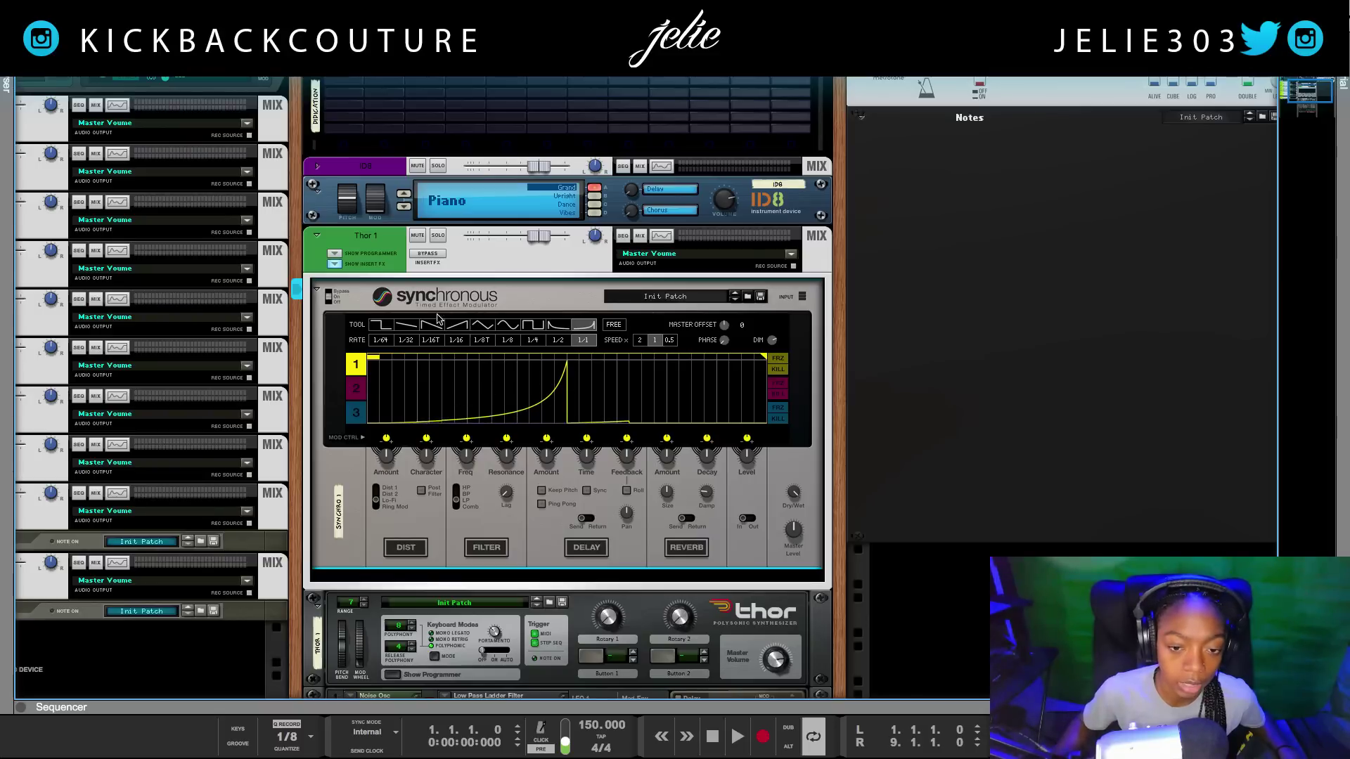
{"action": "mouse_move", "coordinate": [596, 276]}
{"action": "left_mouse_down"}
{"action": "mouse_move", "coordinate": [716, 257]}
{"action": "mouse_move", "coordinate": [767, 223]}
{"action": "left_mouse_up"}
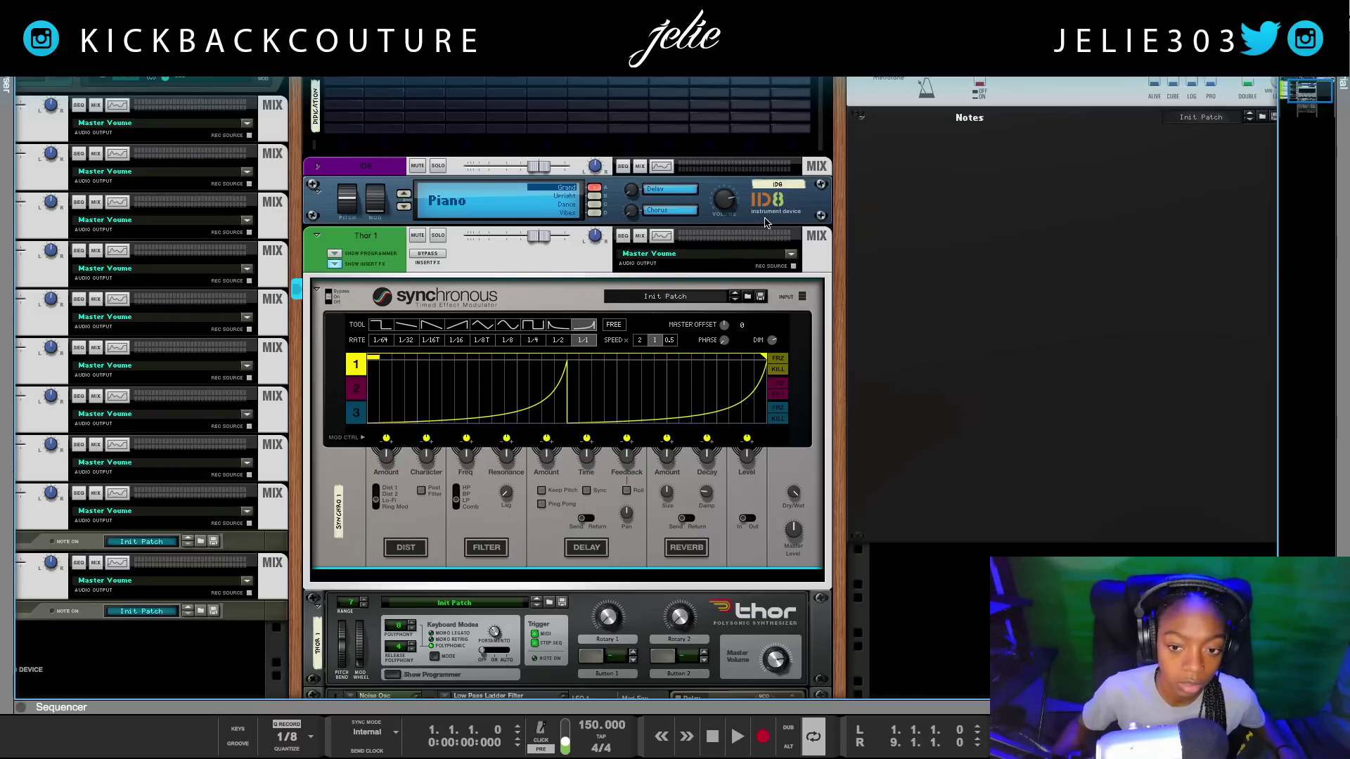
{"action": "left_click", "coordinate": [669, 340]}
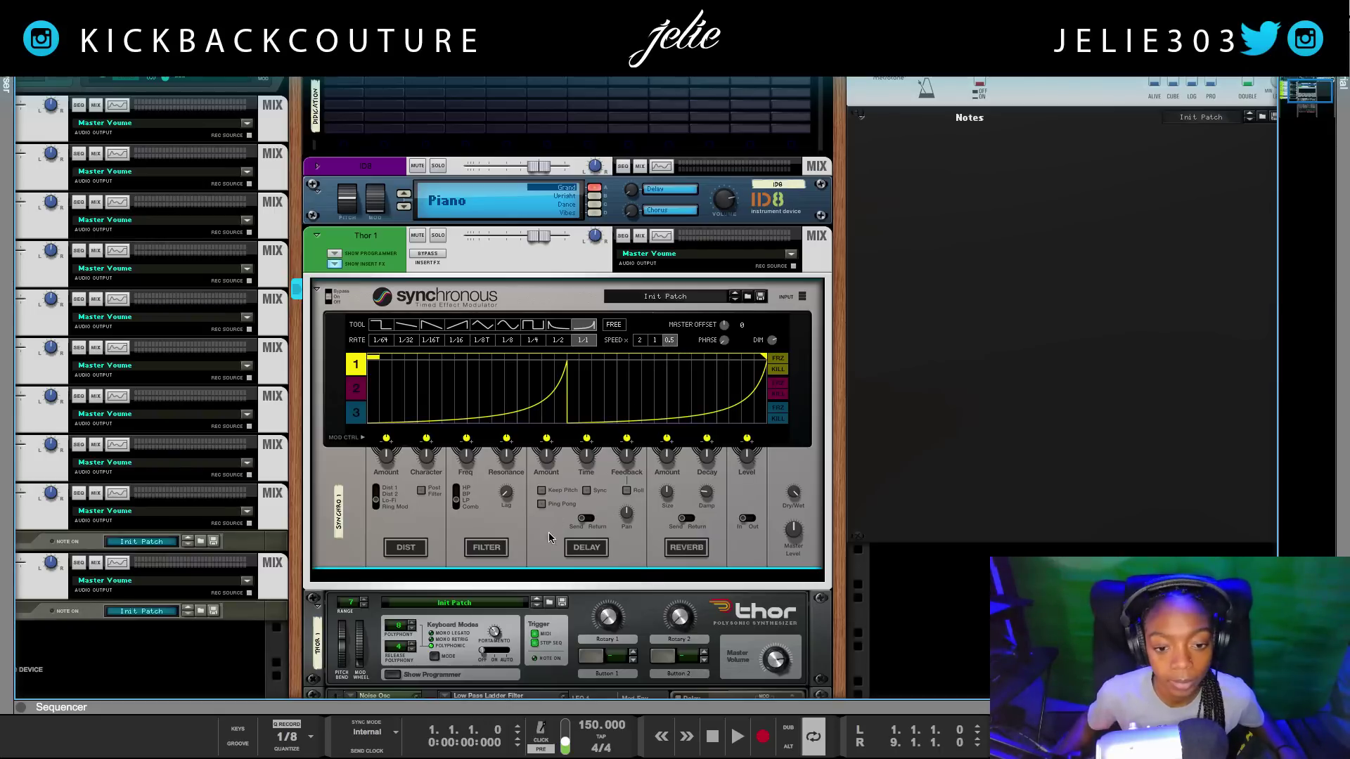
Step: Turn on the Synchronous filter, modulate its frequency and resonance with curve 1, set Filter Freq to 39%, and adjust the resonance during playback
{"action": "left_click", "coordinate": [490, 549]}
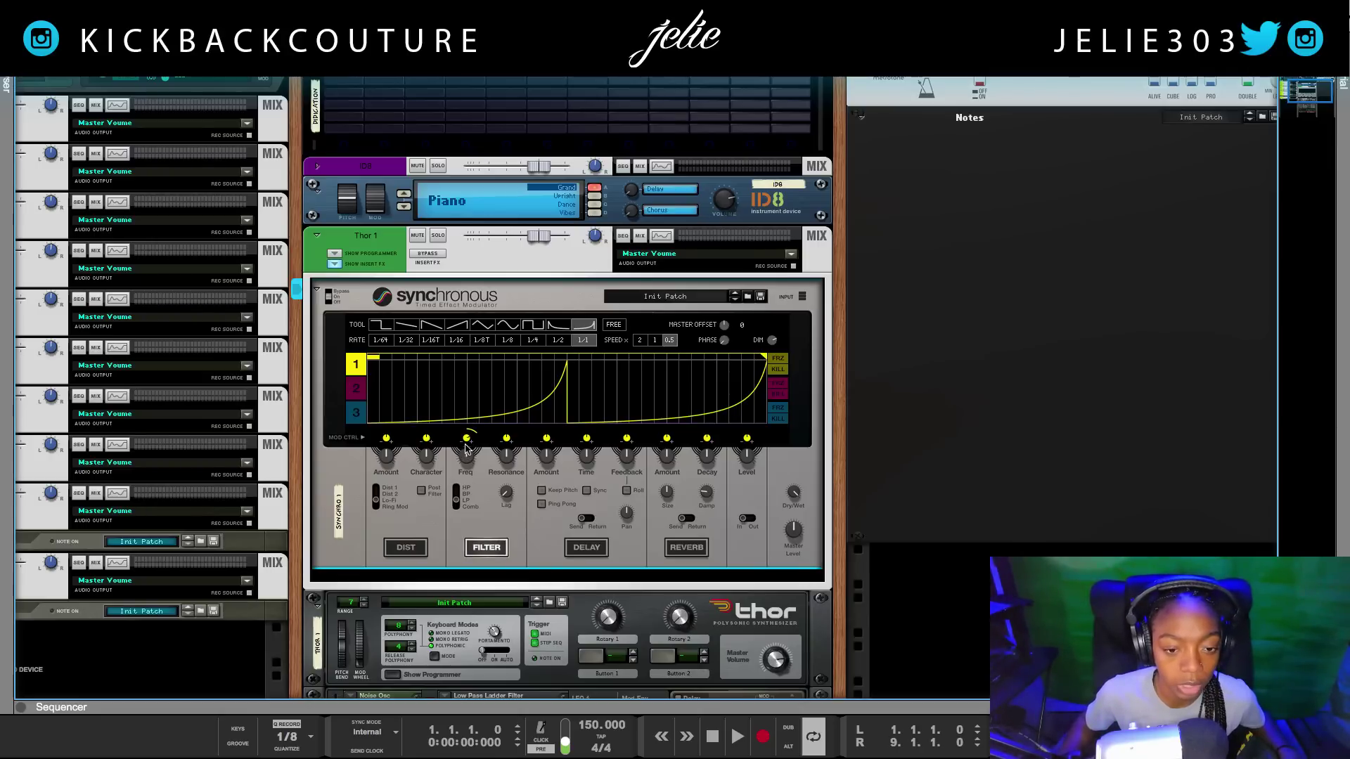
{"action": "mouse_move", "coordinate": [465, 466]}
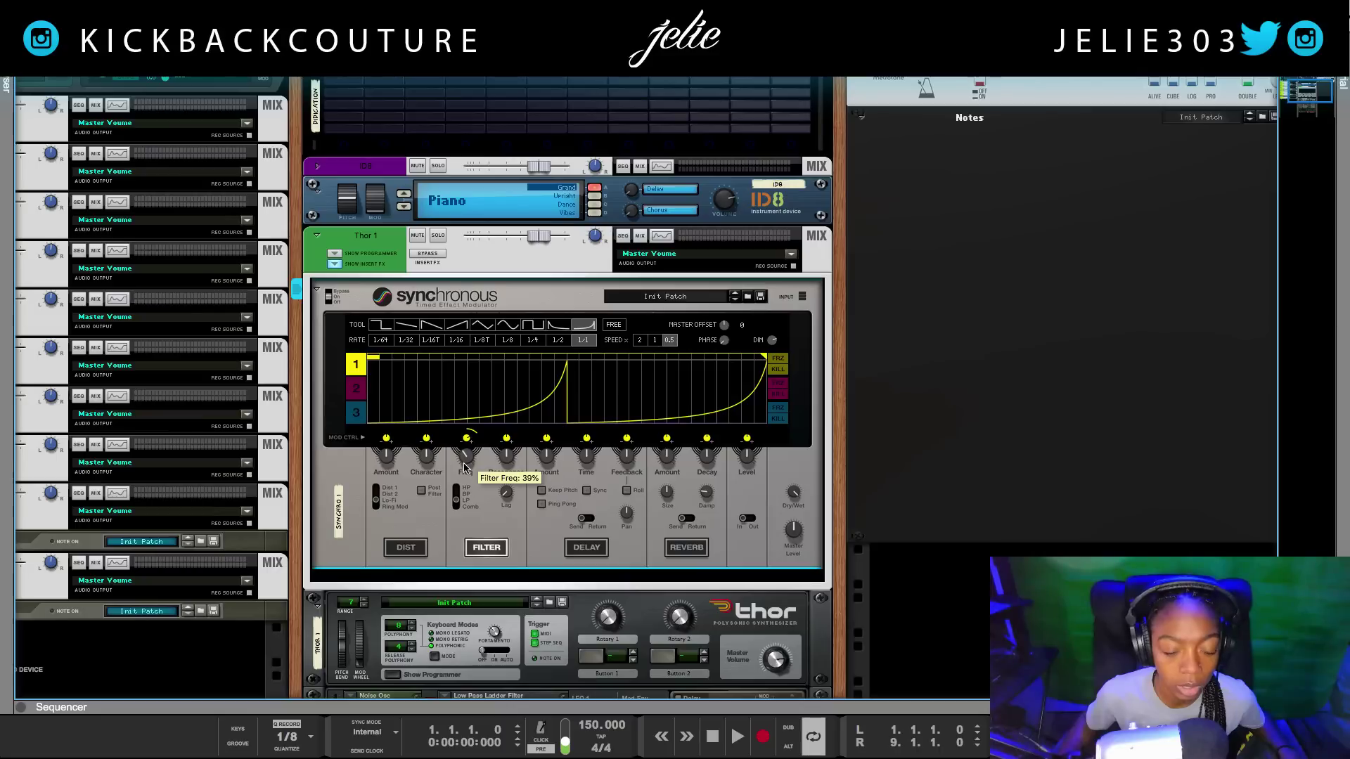
{"action": "mouse_move", "coordinate": [509, 464]}
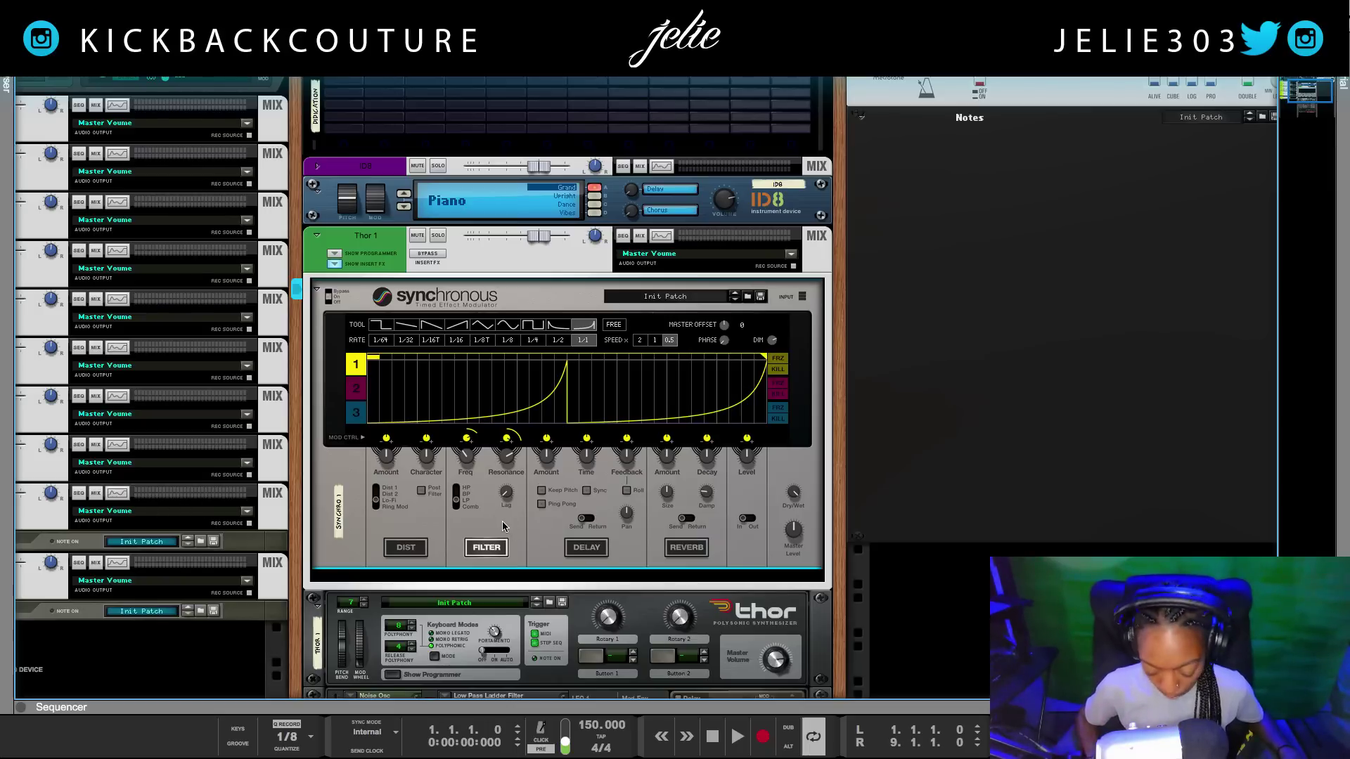
{"action": "key", "text": "space"}
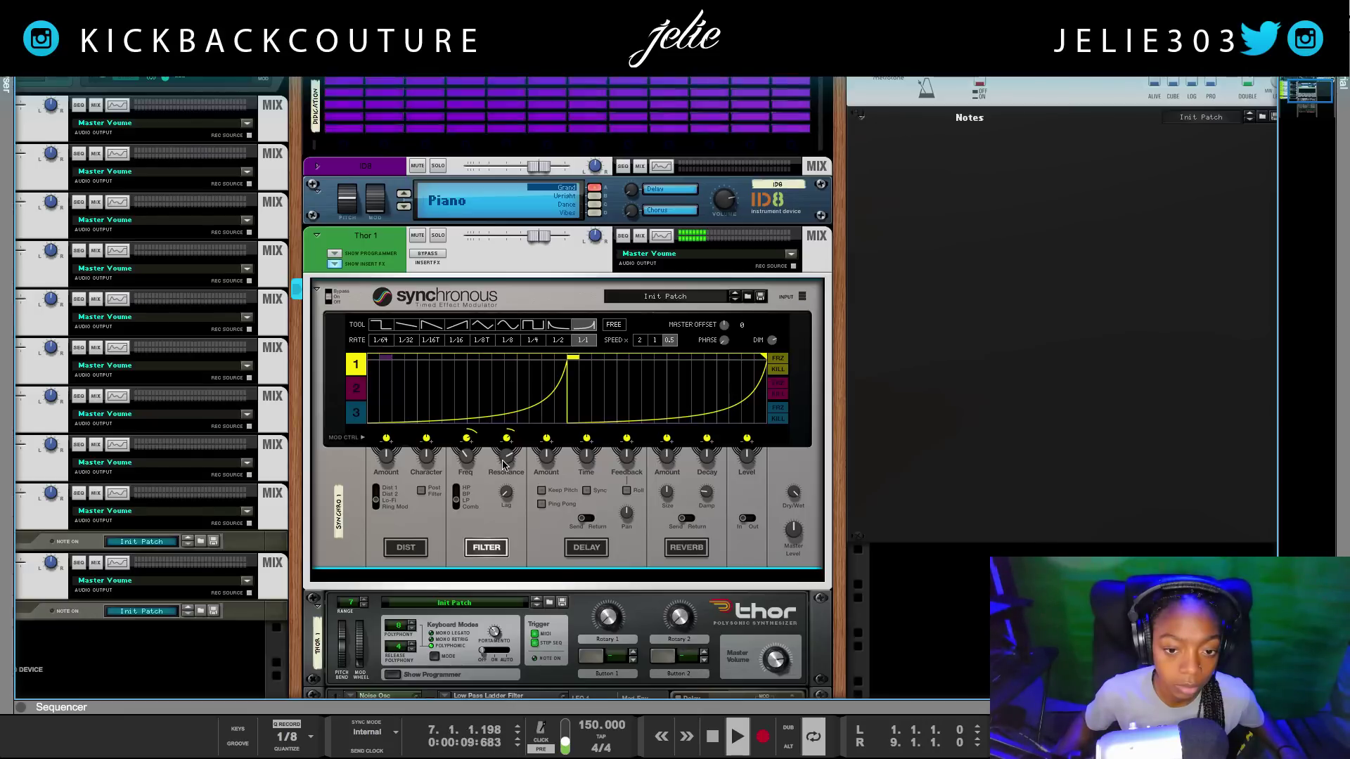
{"action": "left_click_drag", "start_coordinate": [504, 456], "coordinate": [501, 480]}
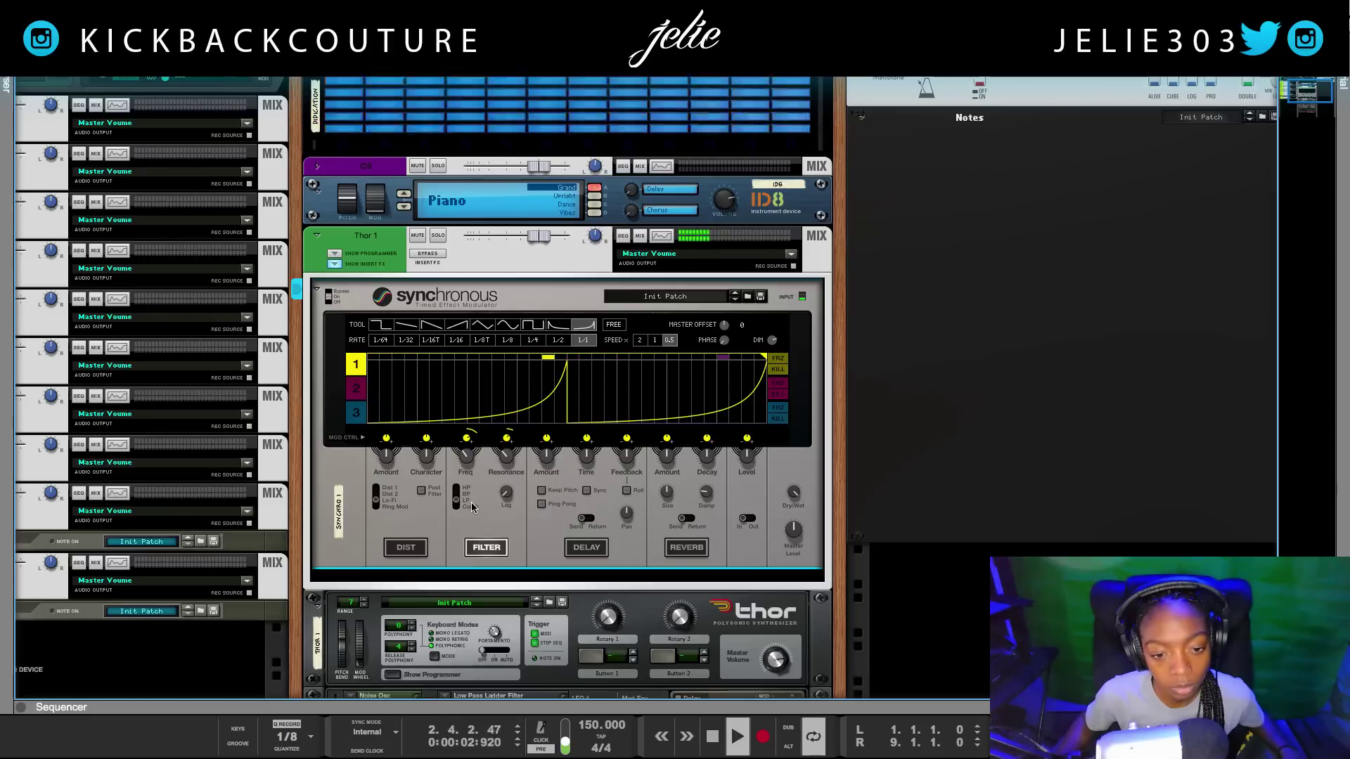
Step: Adjust the filter lag, turn on distortion and reverb with curve 1 modulating their amounts, and fine-tune the reverb amount to 58% during playback
{"action": "left_click_drag", "start_coordinate": [505, 493], "coordinate": [508, 490]}
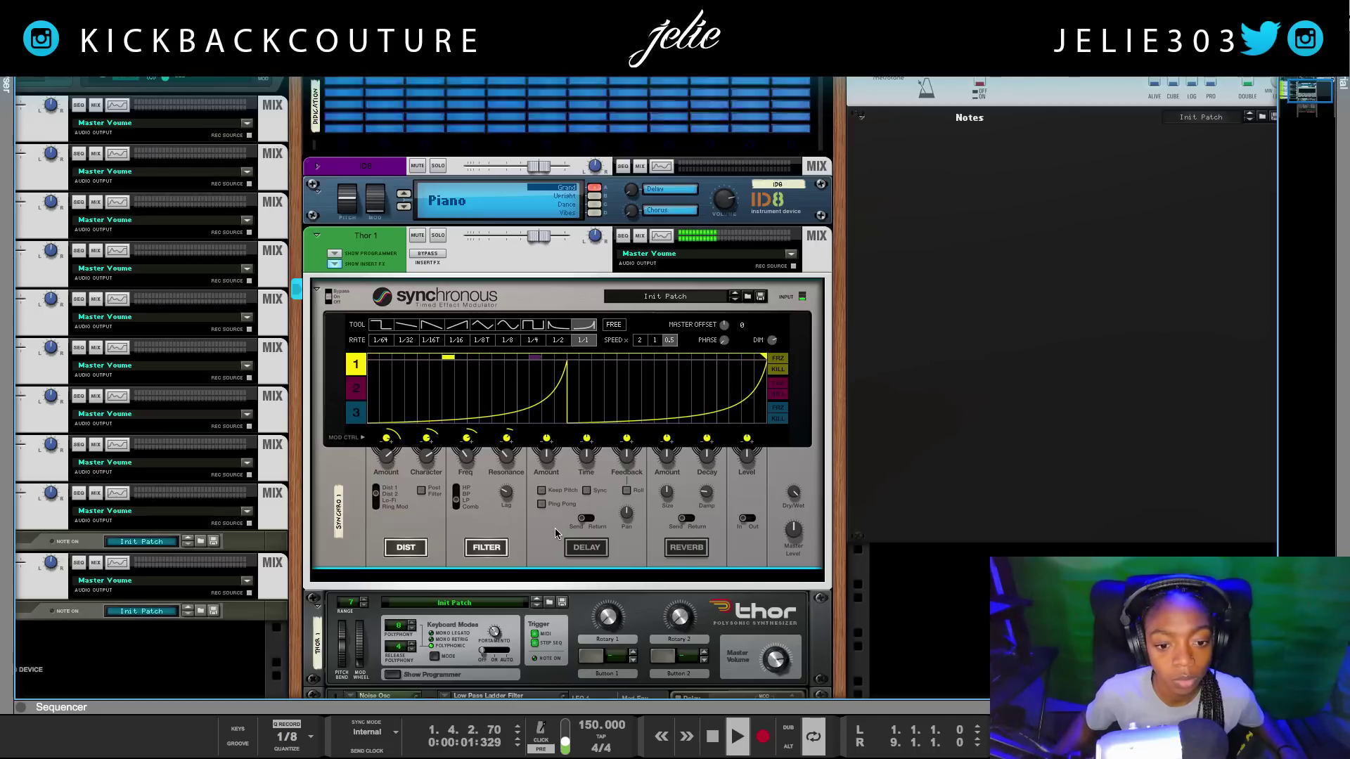
{"action": "key", "text": "space"}
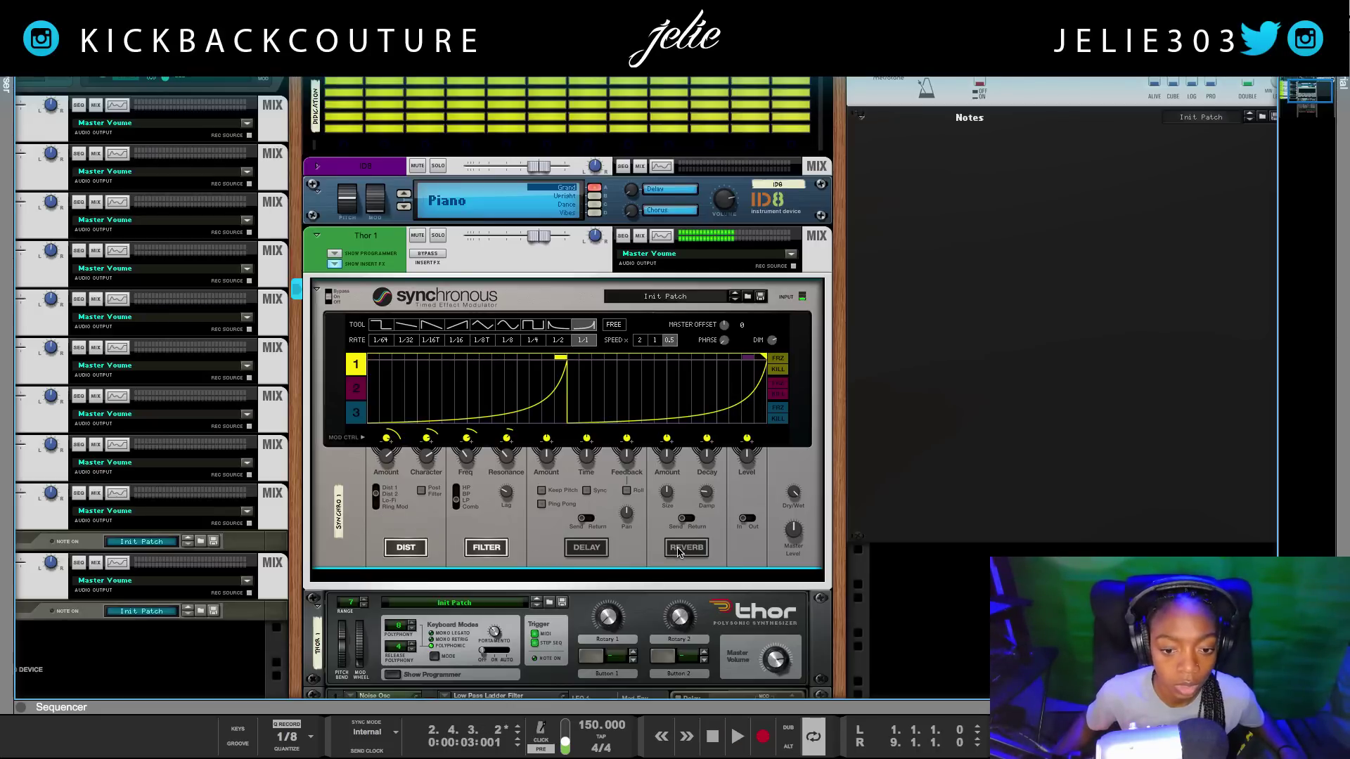
{"action": "left_click", "coordinate": [679, 553]}
{"action": "key", "text": "space"}
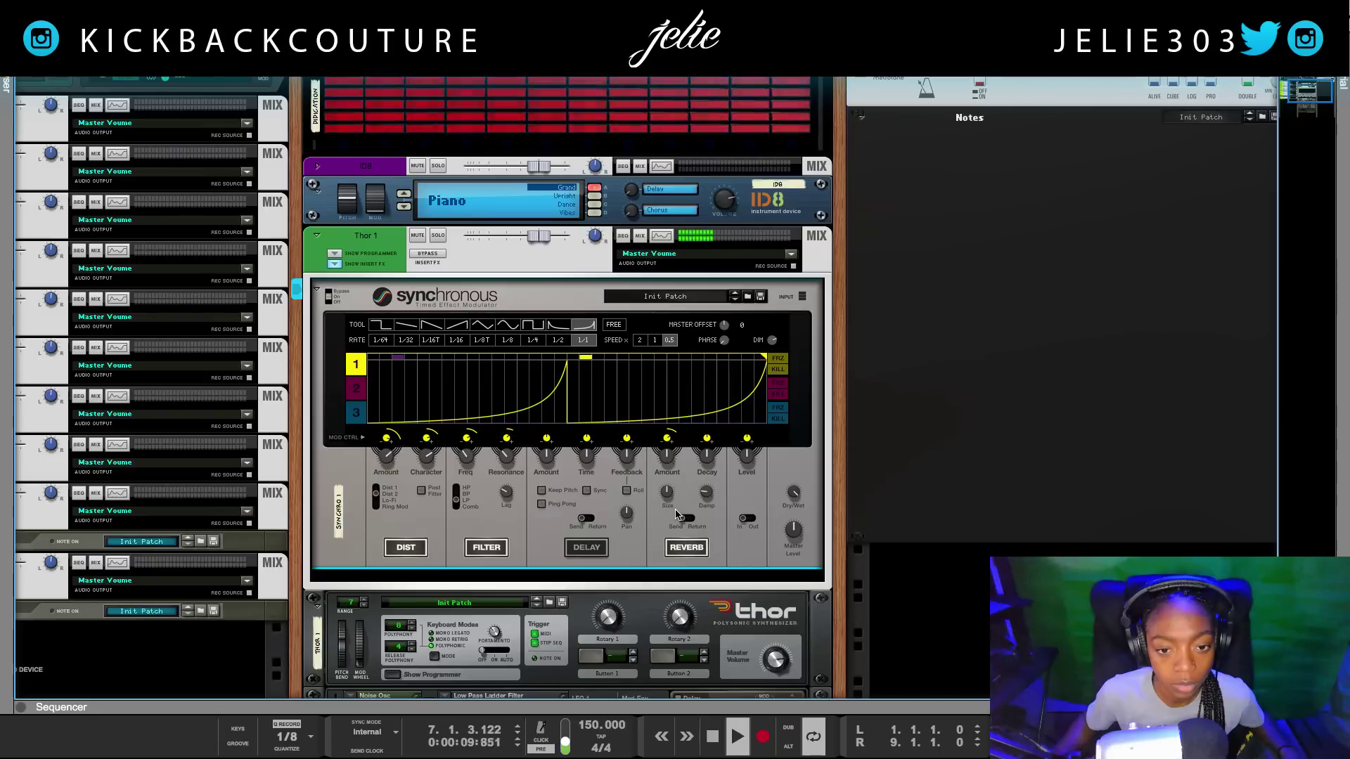
{"action": "mouse_move", "coordinate": [668, 458]}
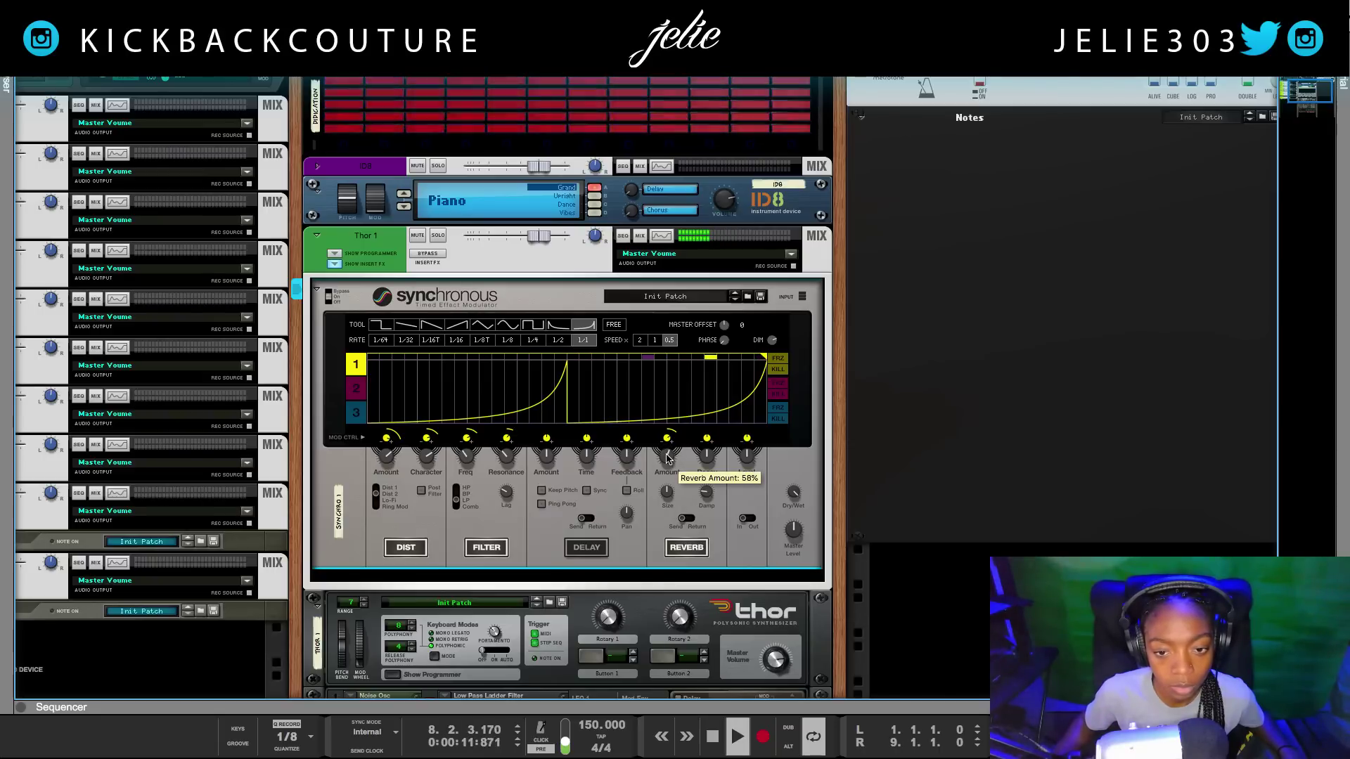
{"action": "left_click_drag", "start_coordinate": [668, 458], "coordinate": [668, 459]}
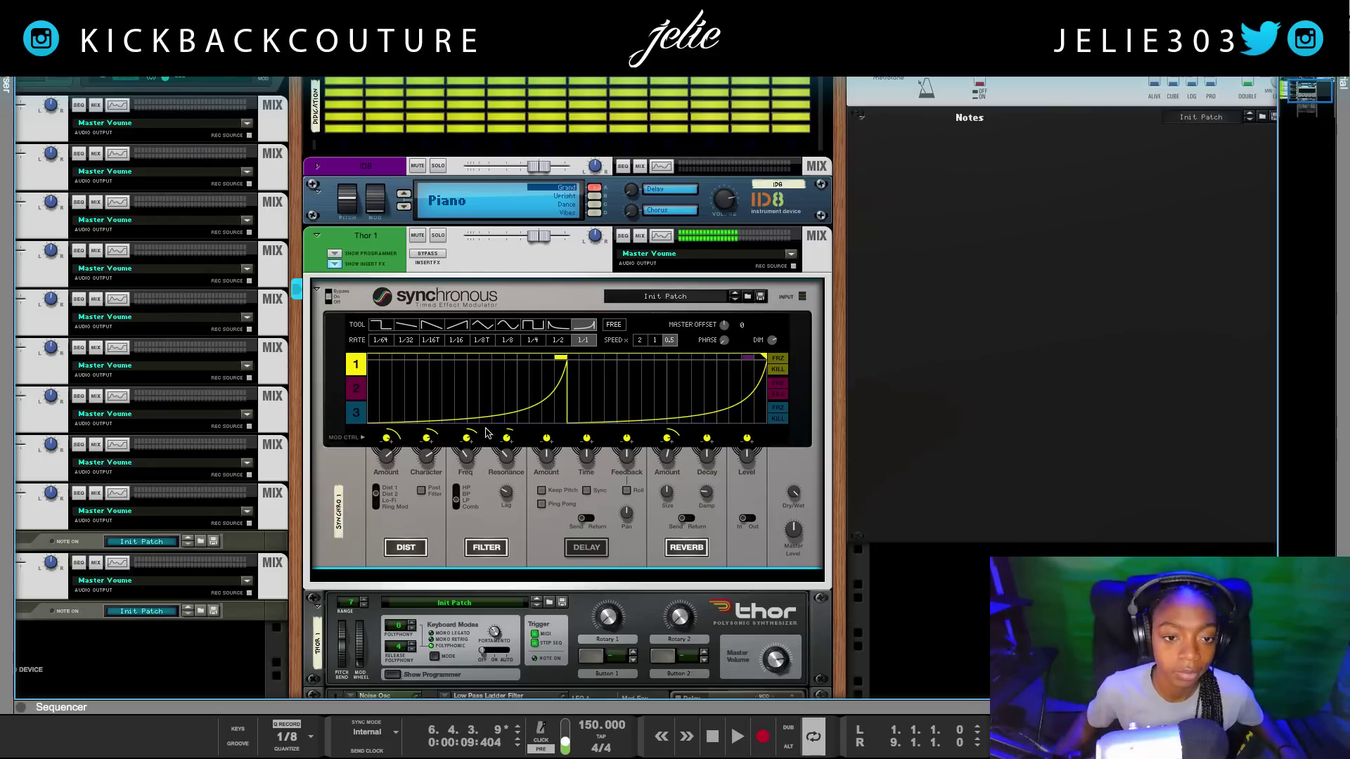
Step: Replace Thor 1 with the 125_DaftChord_mLp_eLAB loop in Dr. OctoRex from the Factory Sounds and play it through the Synchronous
{"action": "left_click", "coordinate": [421, 238]}
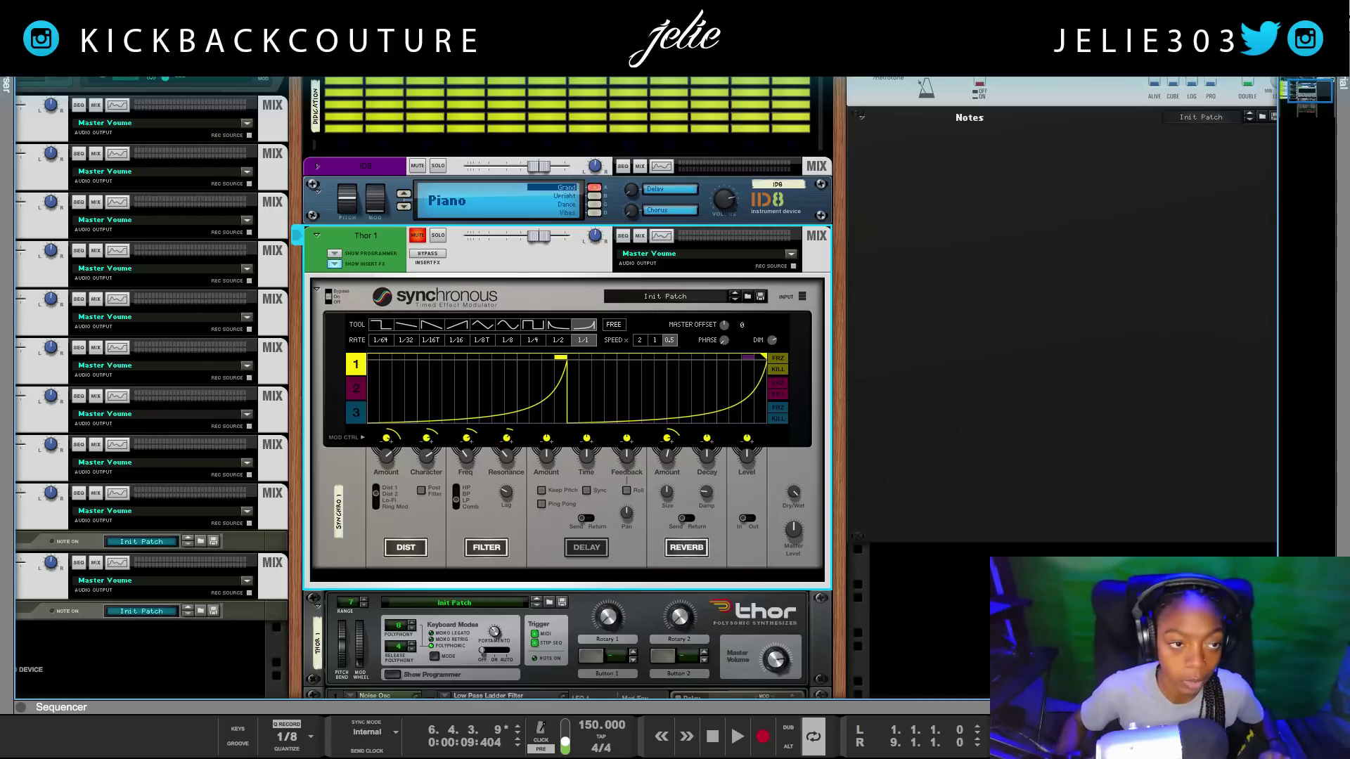
{"action": "key", "text": "F3"}
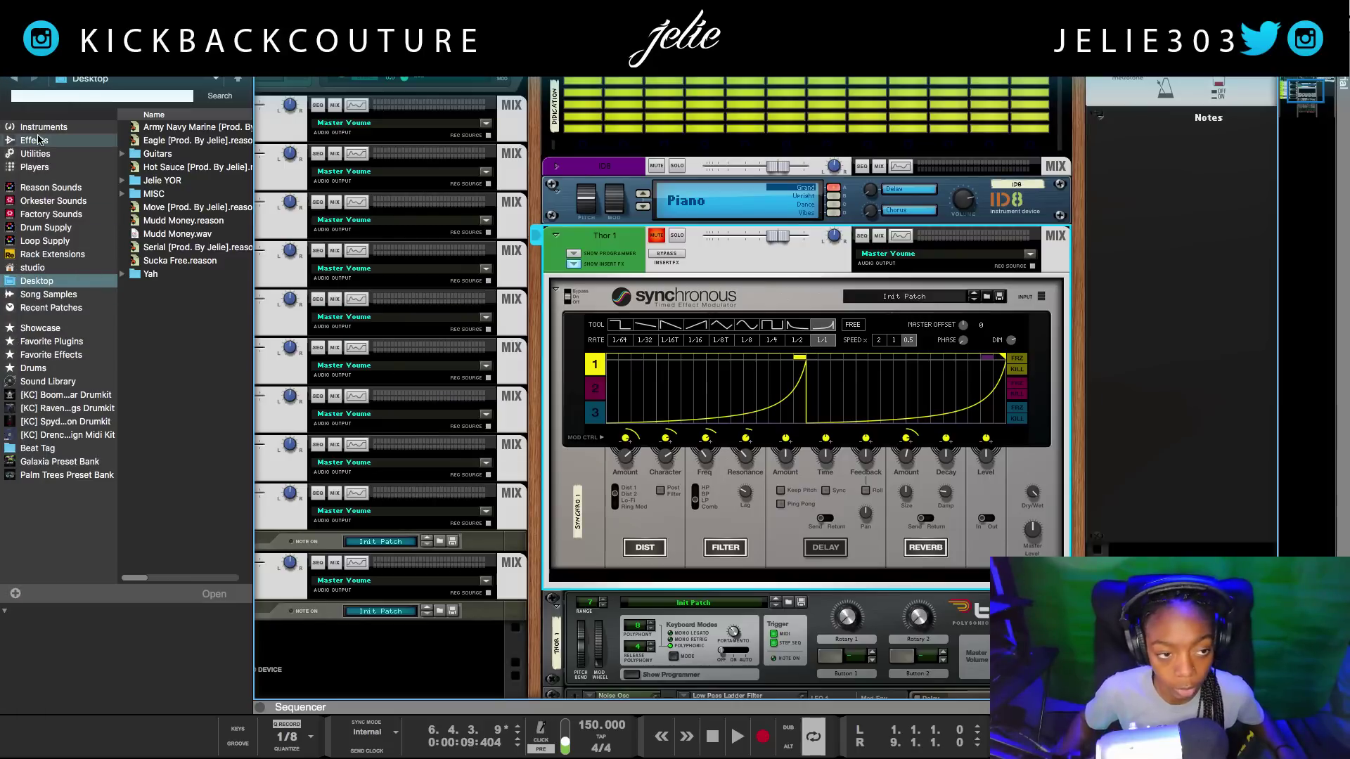
{"action": "left_click", "coordinate": [59, 200]}
{"action": "left_click", "coordinate": [71, 214]}
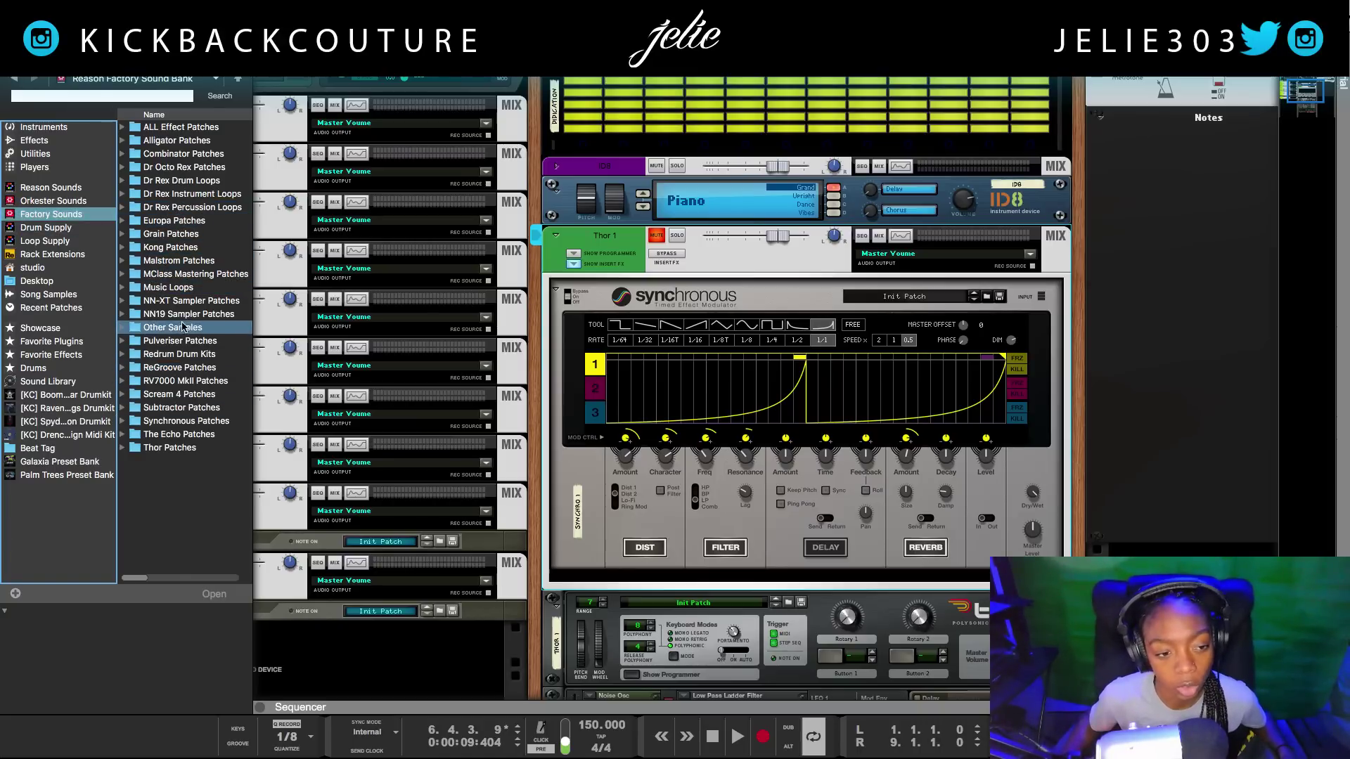
{"action": "key", "text": "space"}
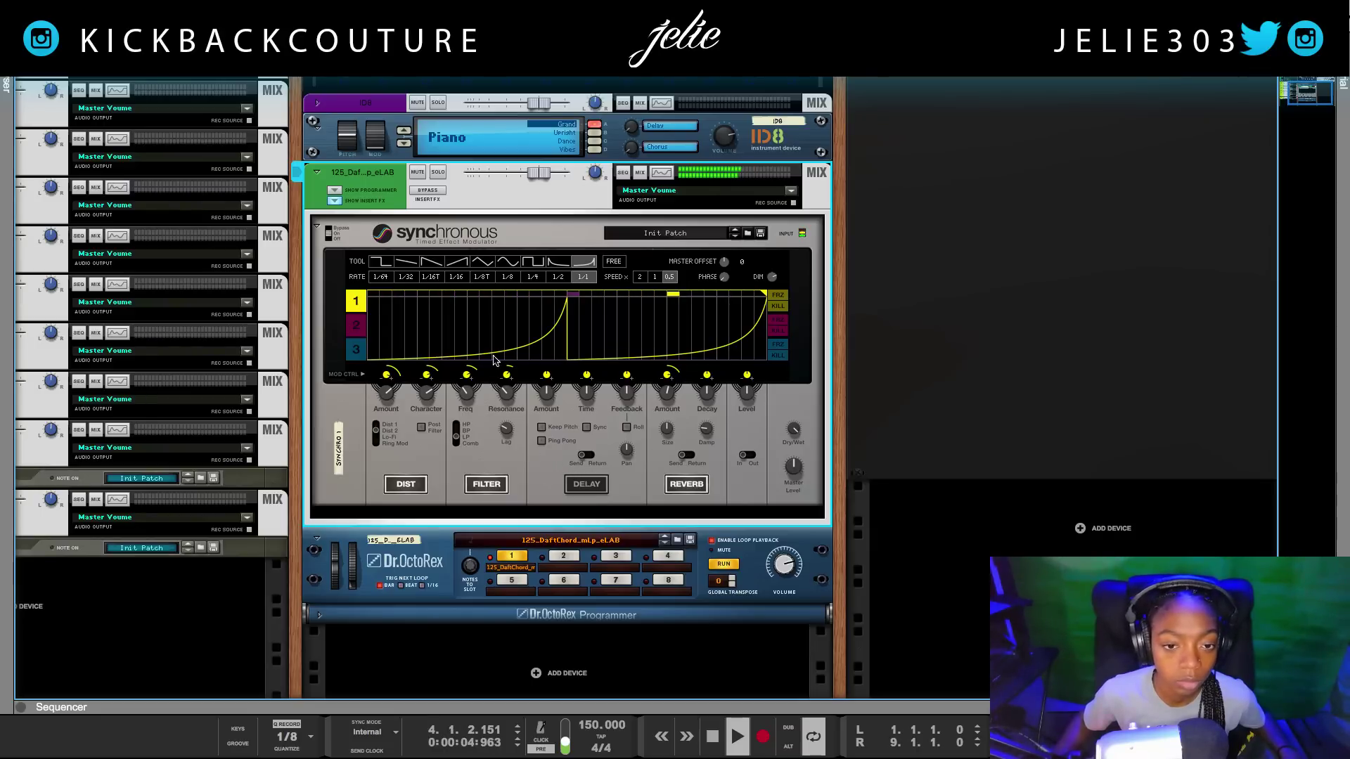
{"action": "key", "text": "space"}
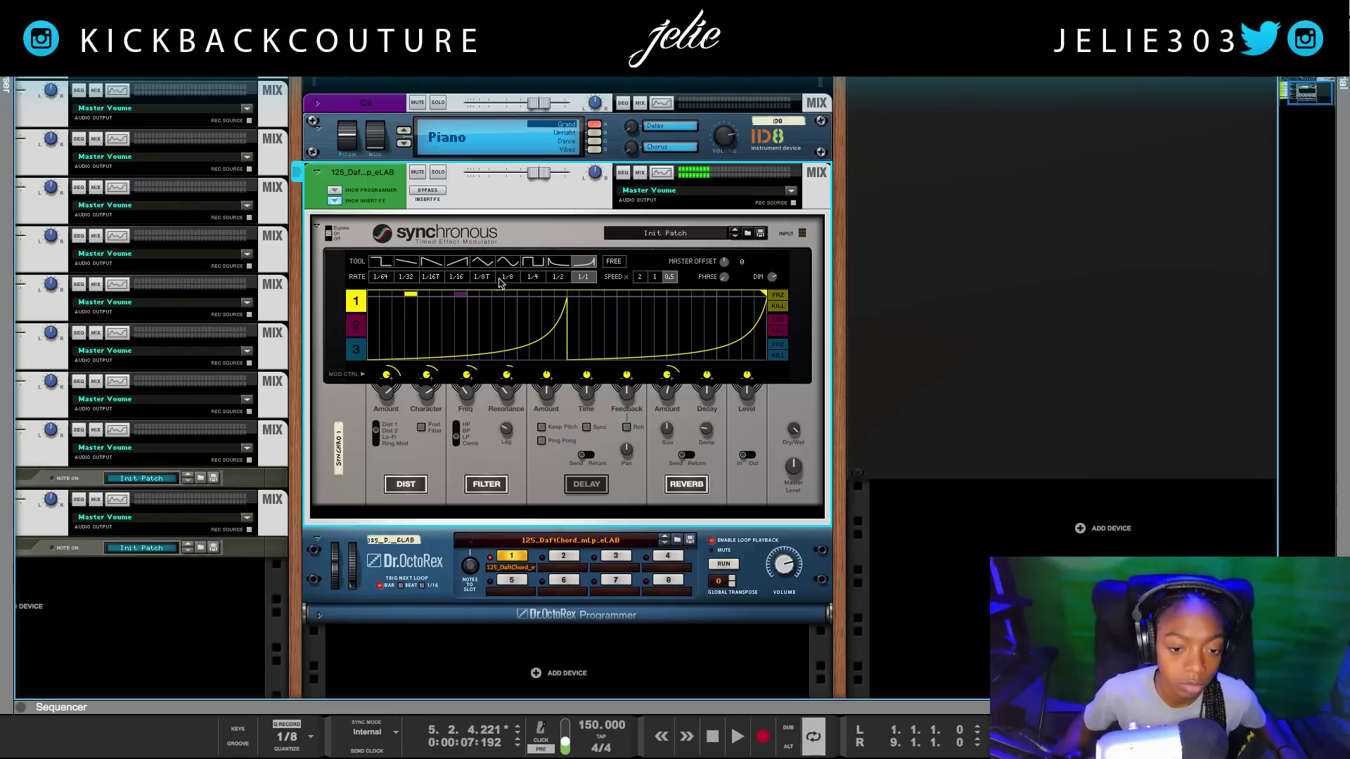
Step: Add an Alligator Filter Gate after the Synchronous and cable its Gate 1 CV output to the Synchronous curve 1 CV input
{"action": "key", "text": "Tab"}
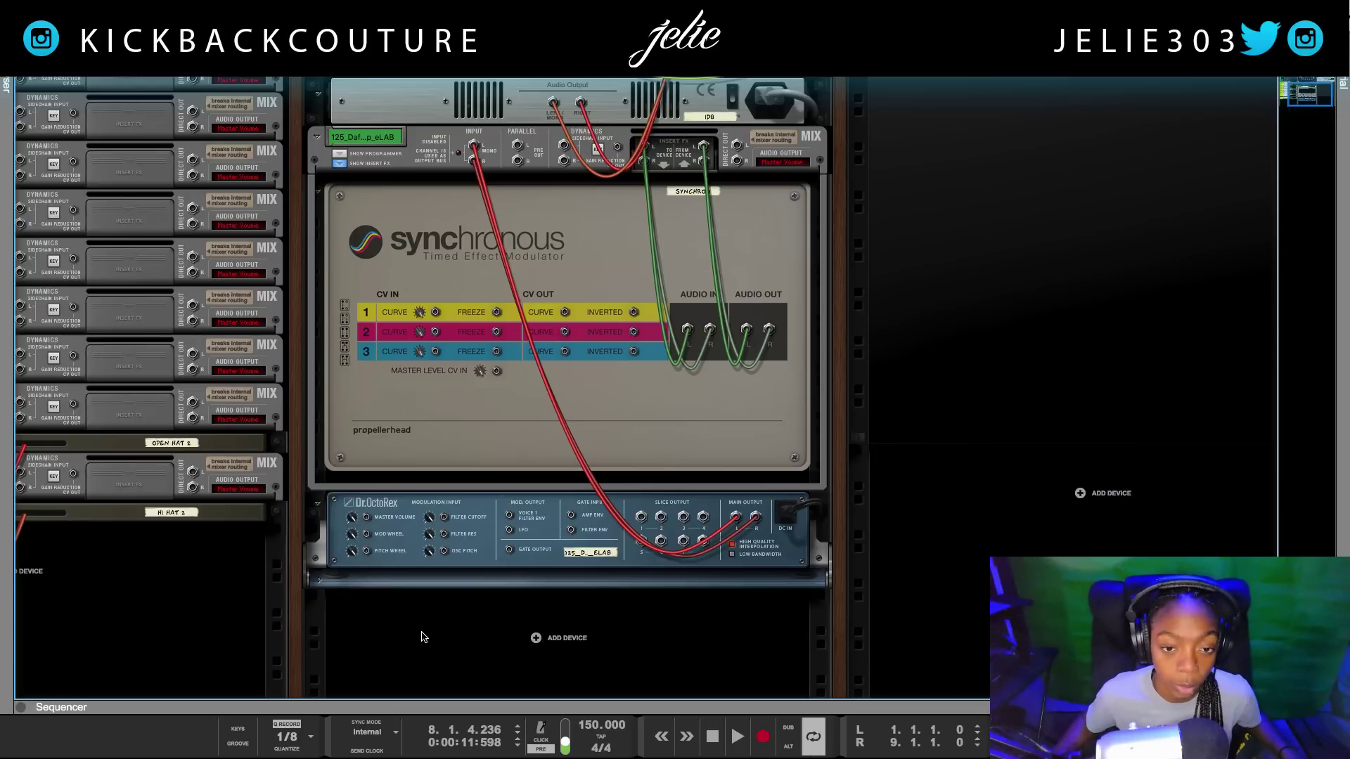
{"action": "right_click", "coordinate": [518, 489]}
{"action": "mouse_move", "coordinate": [581, 463]}
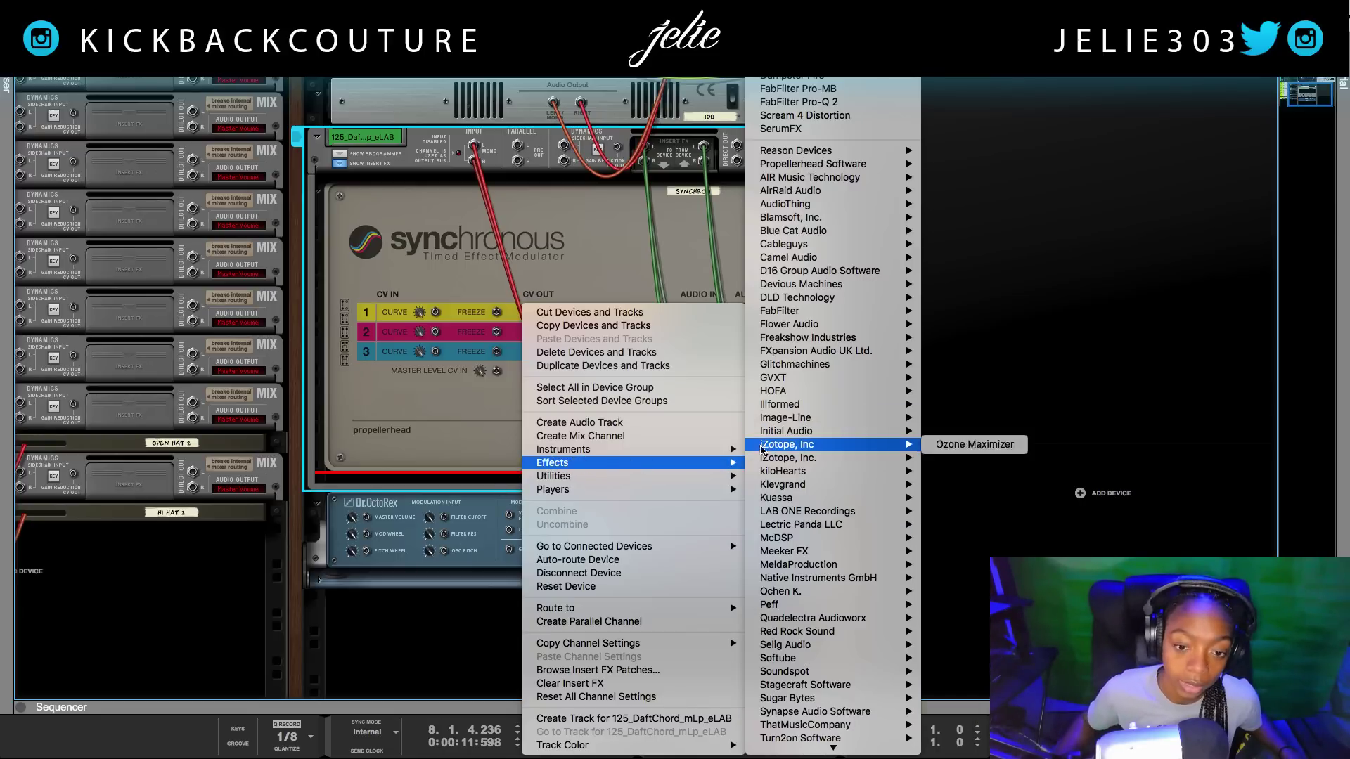
{"action": "mouse_move", "coordinate": [850, 154]}
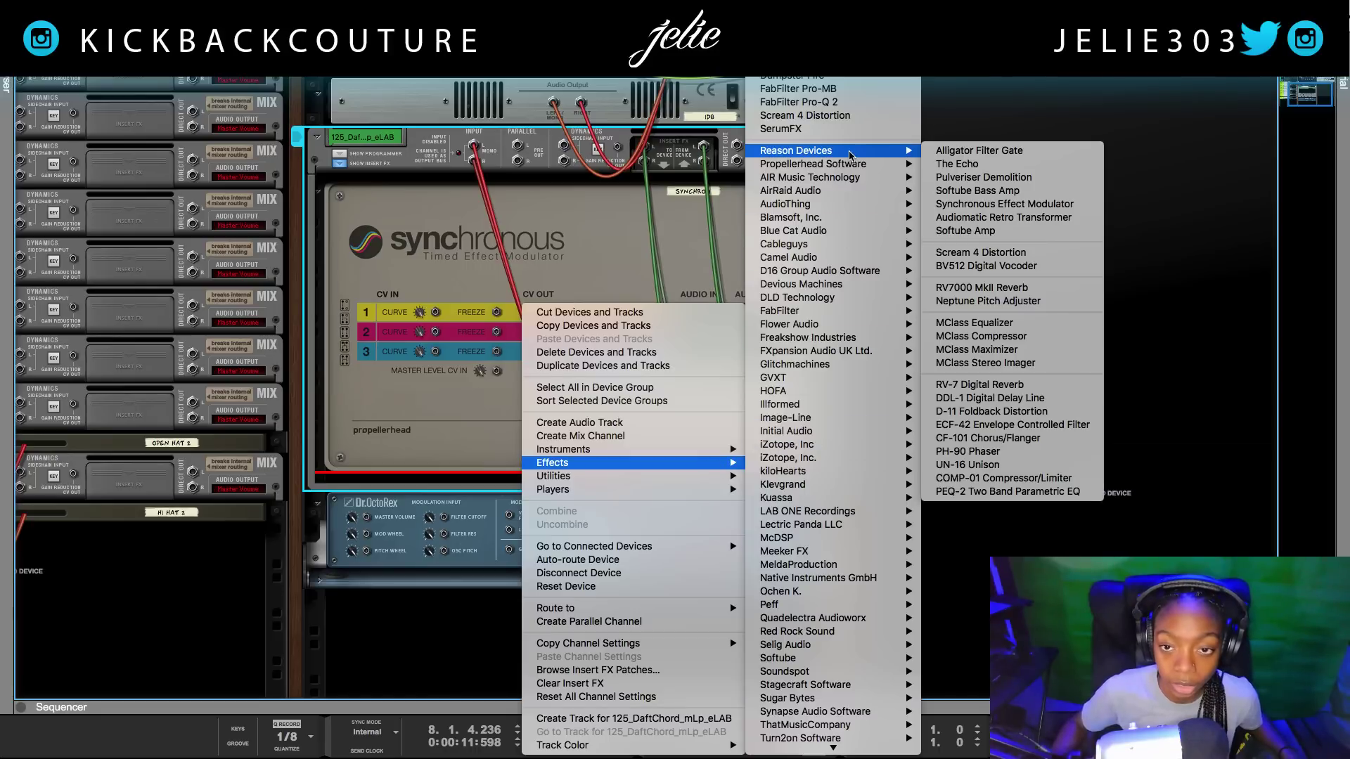
{"action": "left_click", "coordinate": [952, 153]}
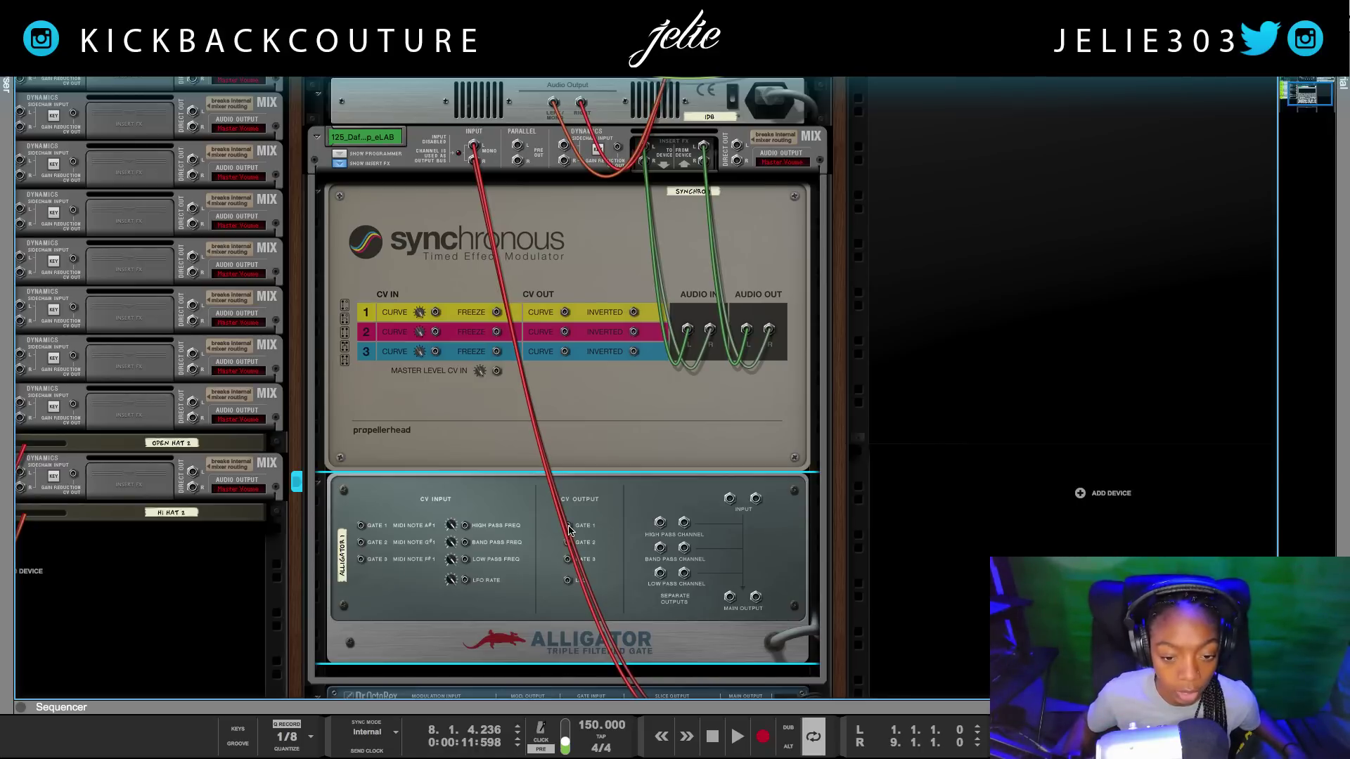
{"action": "left_click_drag", "start_coordinate": [568, 526], "coordinate": [437, 313]}
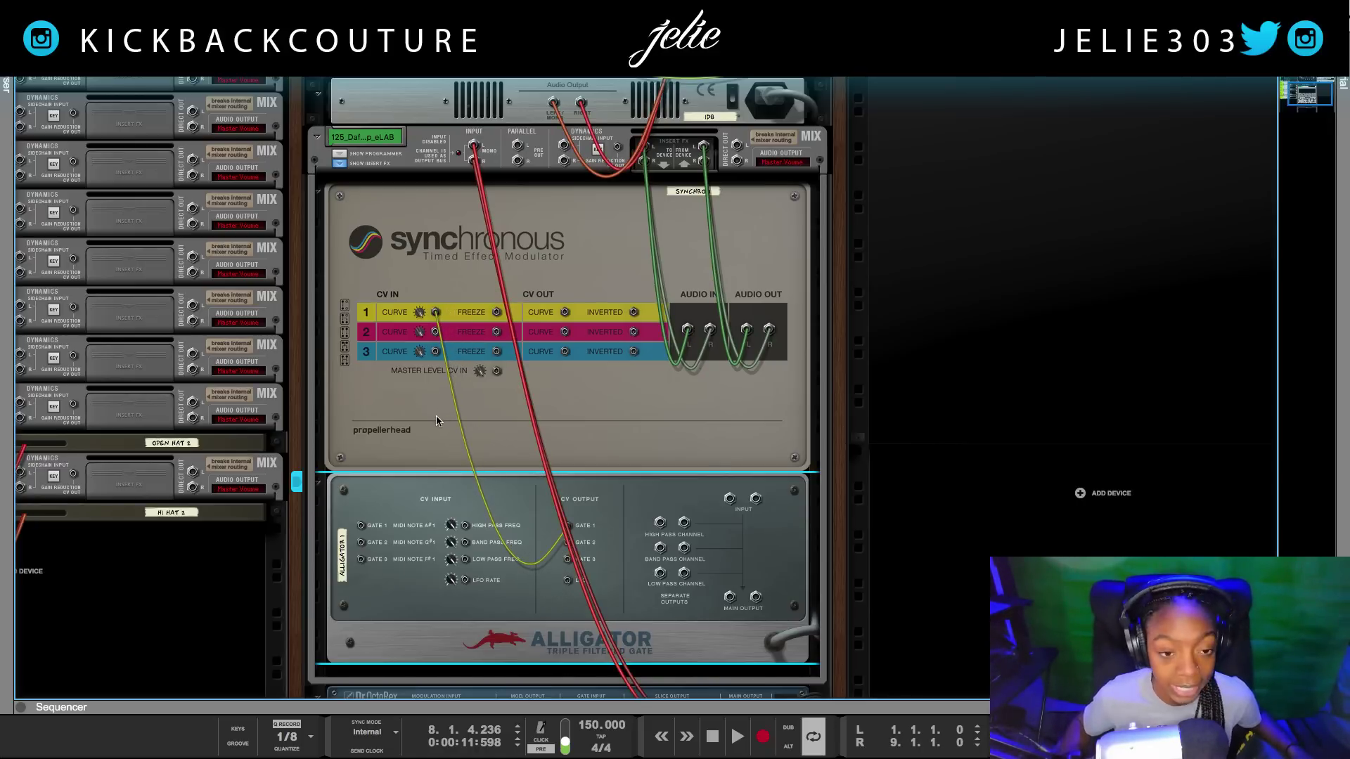
Step: Return to the rack front and draw sine waves at the 1/2 rate across curve 1 with the Synchronous speed at 1
{"action": "key", "text": "Tab"}
{"action": "left_click_drag", "start_coordinate": [495, 281], "coordinate": [369, 288]}
{"action": "left_click", "coordinate": [558, 241]}
{"action": "mouse_move", "coordinate": [555, 282]}
{"action": "left_mouse_down"}
{"action": "mouse_move", "coordinate": [531, 267]}
{"action": "mouse_move", "coordinate": [369, 281]}
{"action": "mouse_move", "coordinate": [766, 281]}
{"action": "left_mouse_up"}
{"action": "mouse_move", "coordinate": [630, 331]}
{"action": "left_mouse_down"}
{"action": "mouse_move", "coordinate": [520, 288]}
{"action": "mouse_move", "coordinate": [703, 263]}
{"action": "left_mouse_up"}
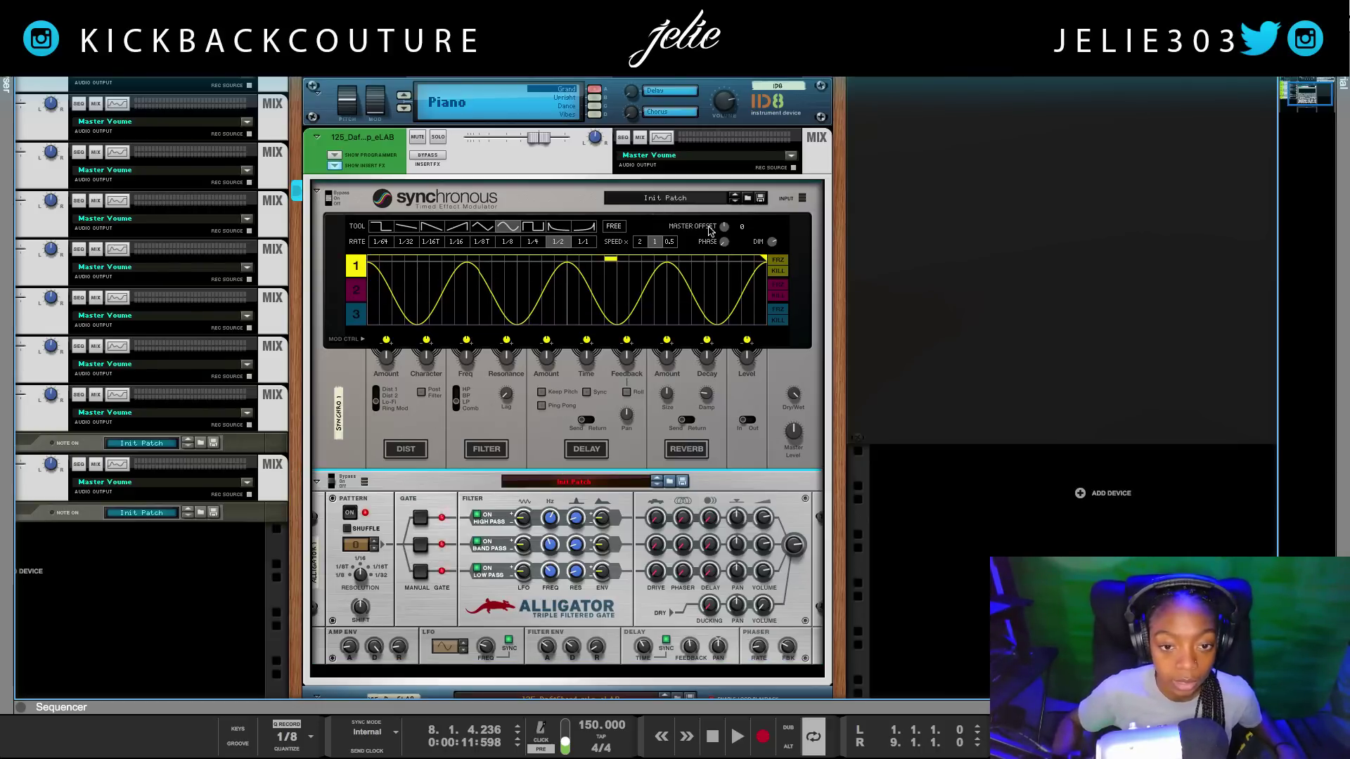
Step: Turn on the filter during playback, modulate its frequency with curve 1, and lower the filter frequency
{"action": "key", "text": "space"}
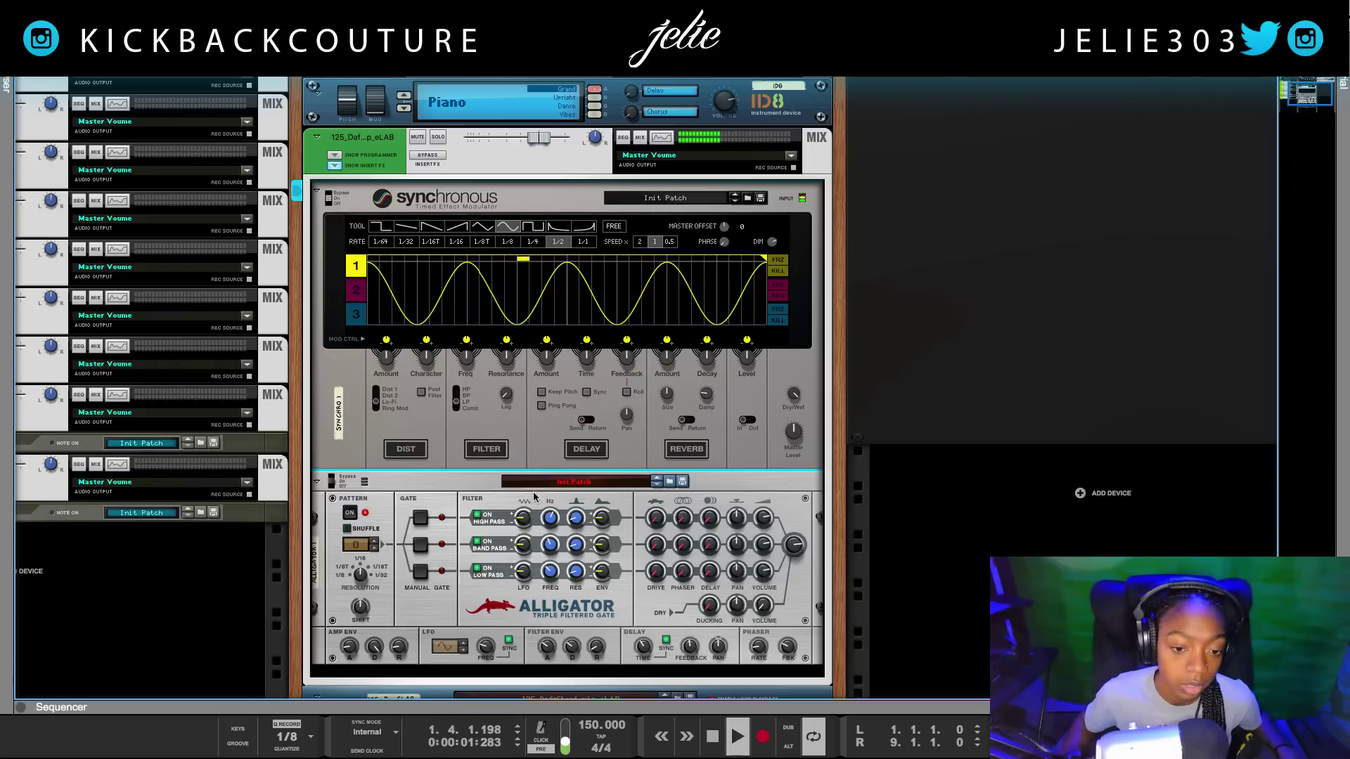
{"action": "left_click", "coordinate": [488, 448]}
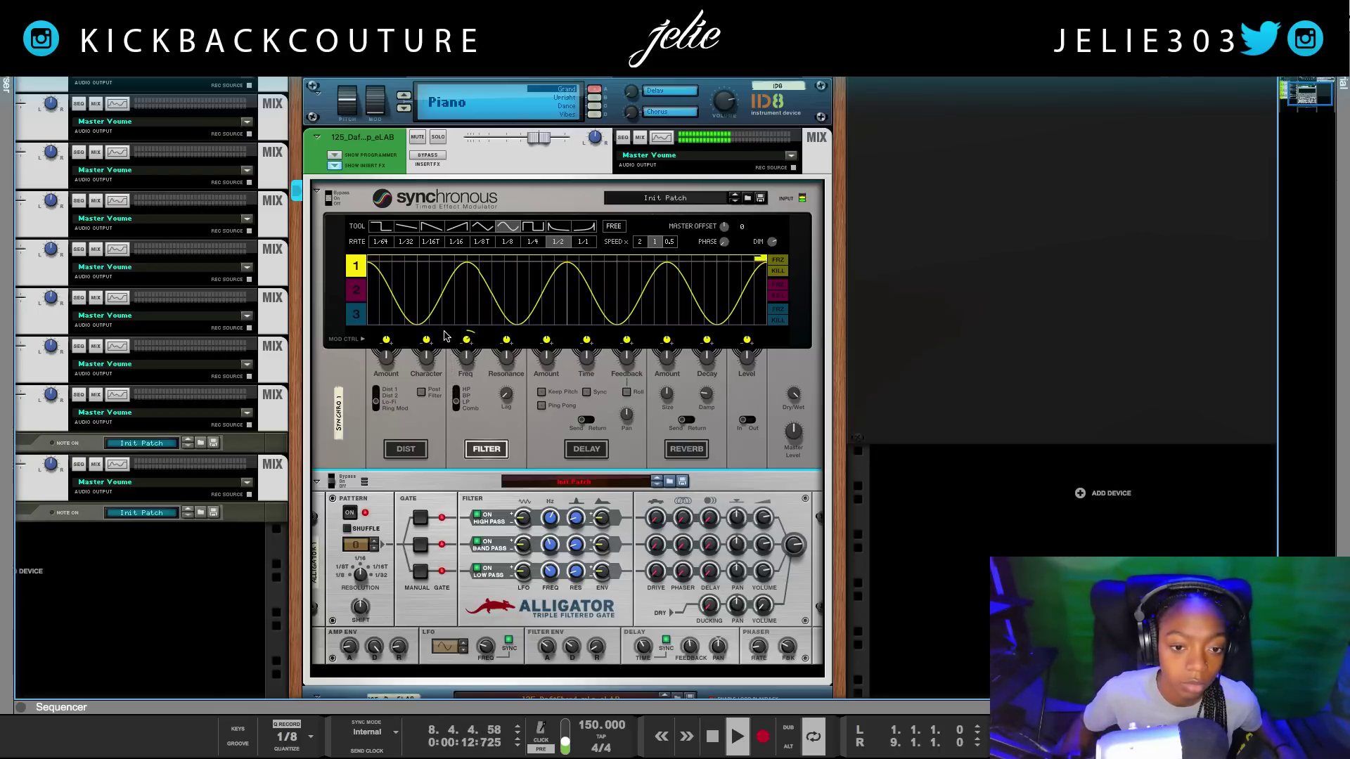
{"action": "left_click_drag", "start_coordinate": [464, 360], "coordinate": [465, 372]}
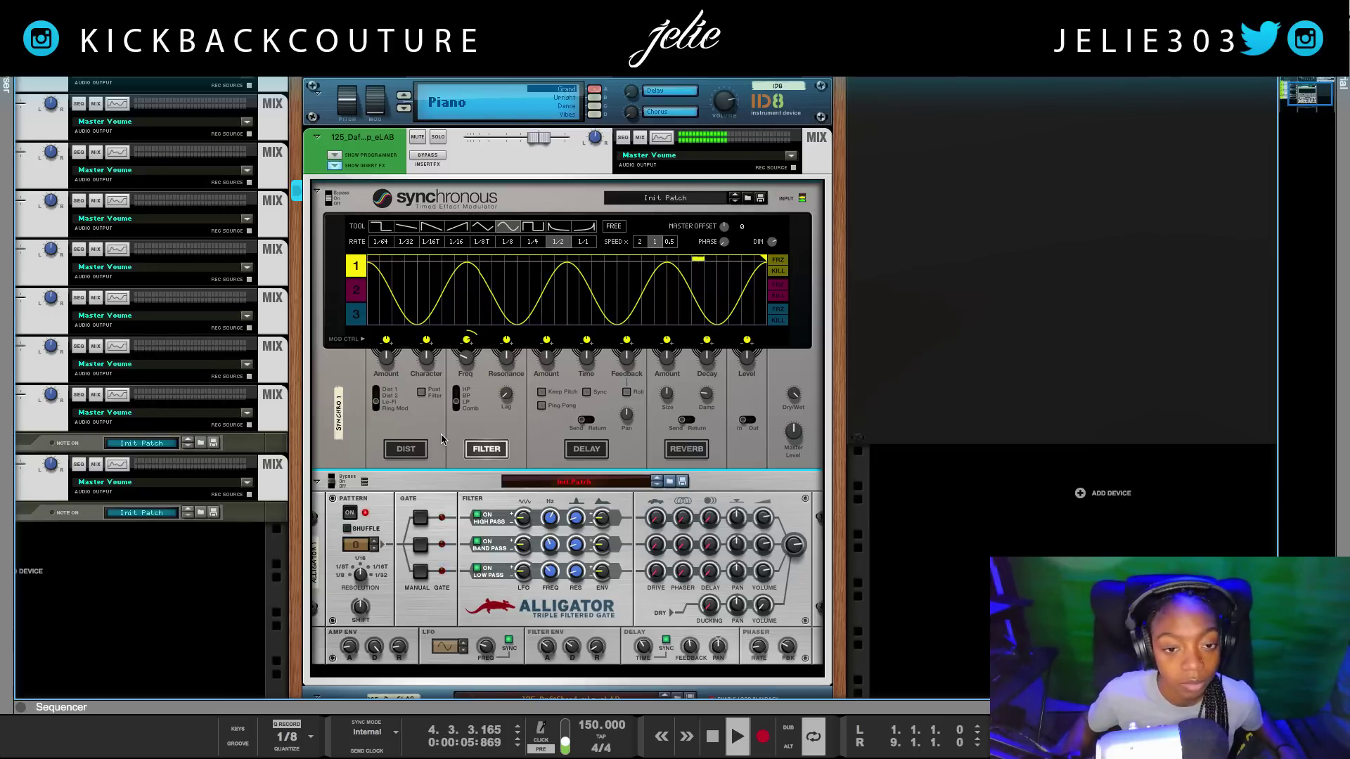
Step: Draw exponentially rising shapes at the 1/1 rate across curve 1, set the speed to 0.5, and lower the first peak in Free mode
{"action": "left_click", "coordinate": [590, 228]}
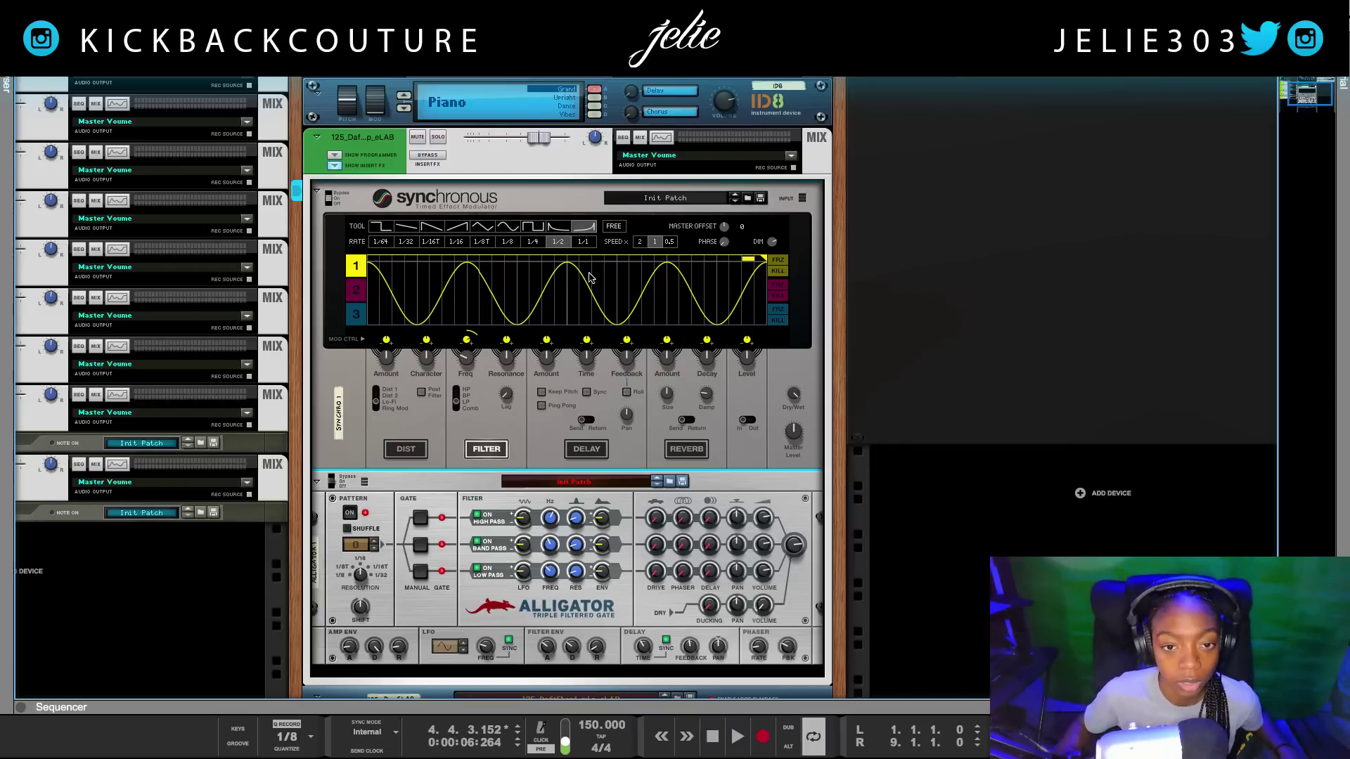
{"action": "mouse_move", "coordinate": [590, 278]}
{"action": "left_mouse_down"}
{"action": "mouse_move", "coordinate": [365, 291]}
{"action": "mouse_move", "coordinate": [703, 296]}
{"action": "mouse_move", "coordinate": [755, 281]}
{"action": "left_mouse_up"}
{"action": "left_click", "coordinate": [583, 241]}
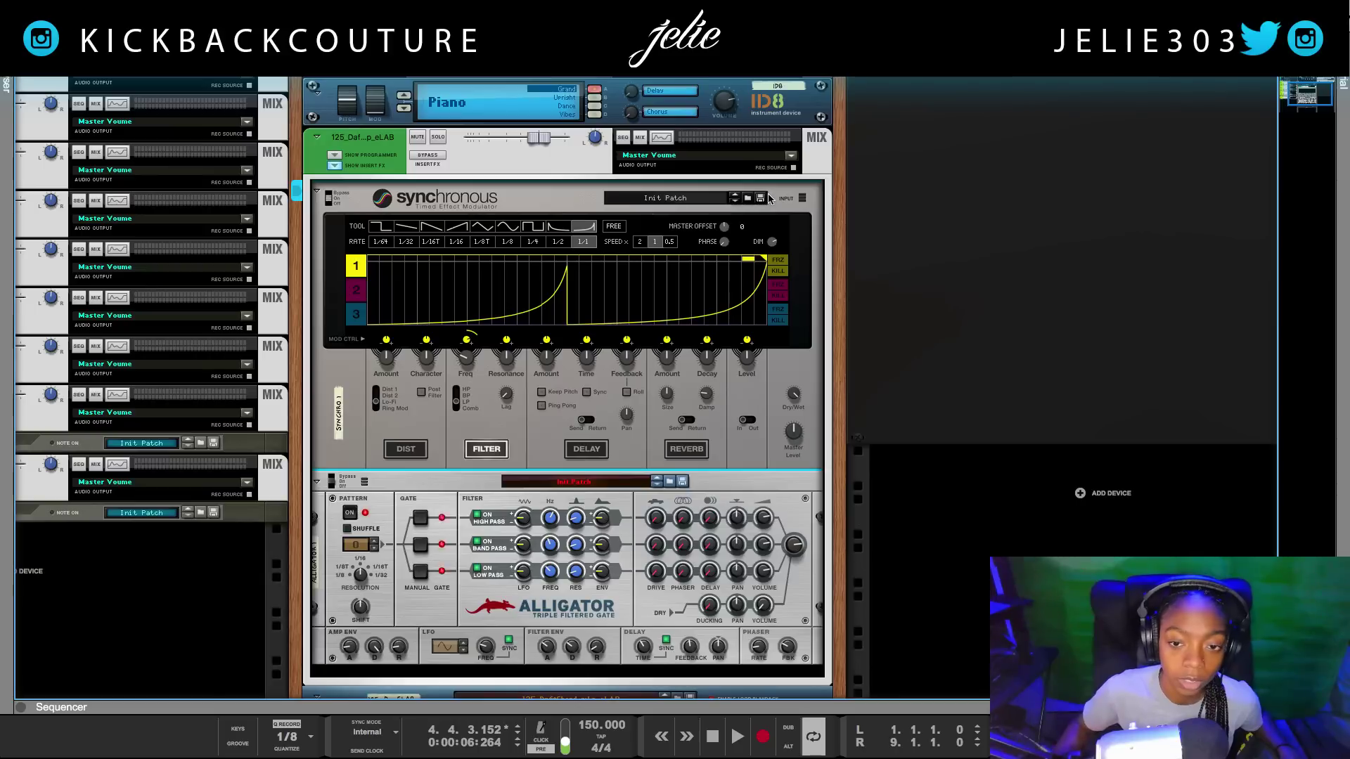
{"action": "left_click", "coordinate": [669, 242]}
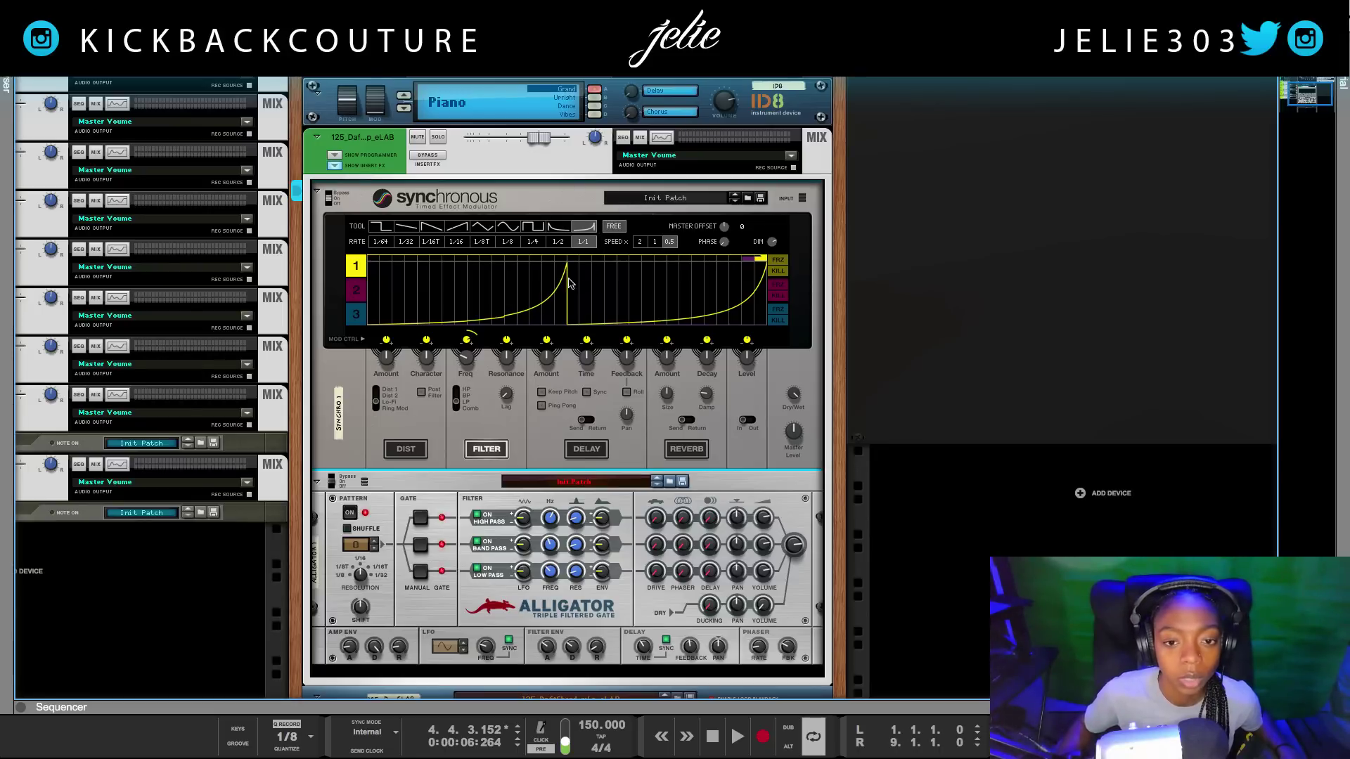
{"action": "mouse_move", "coordinate": [570, 283]}
{"action": "left_mouse_down"}
{"action": "mouse_move", "coordinate": [550, 303]}
{"action": "mouse_move", "coordinate": [574, 295]}
{"action": "mouse_move", "coordinate": [485, 311]}
{"action": "mouse_move", "coordinate": [562, 302]}
{"action": "mouse_move", "coordinate": [574, 278]}
{"action": "mouse_move", "coordinate": [539, 311]}
{"action": "mouse_move", "coordinate": [427, 320]}
{"action": "mouse_move", "coordinate": [571, 296]}
{"action": "left_mouse_up"}
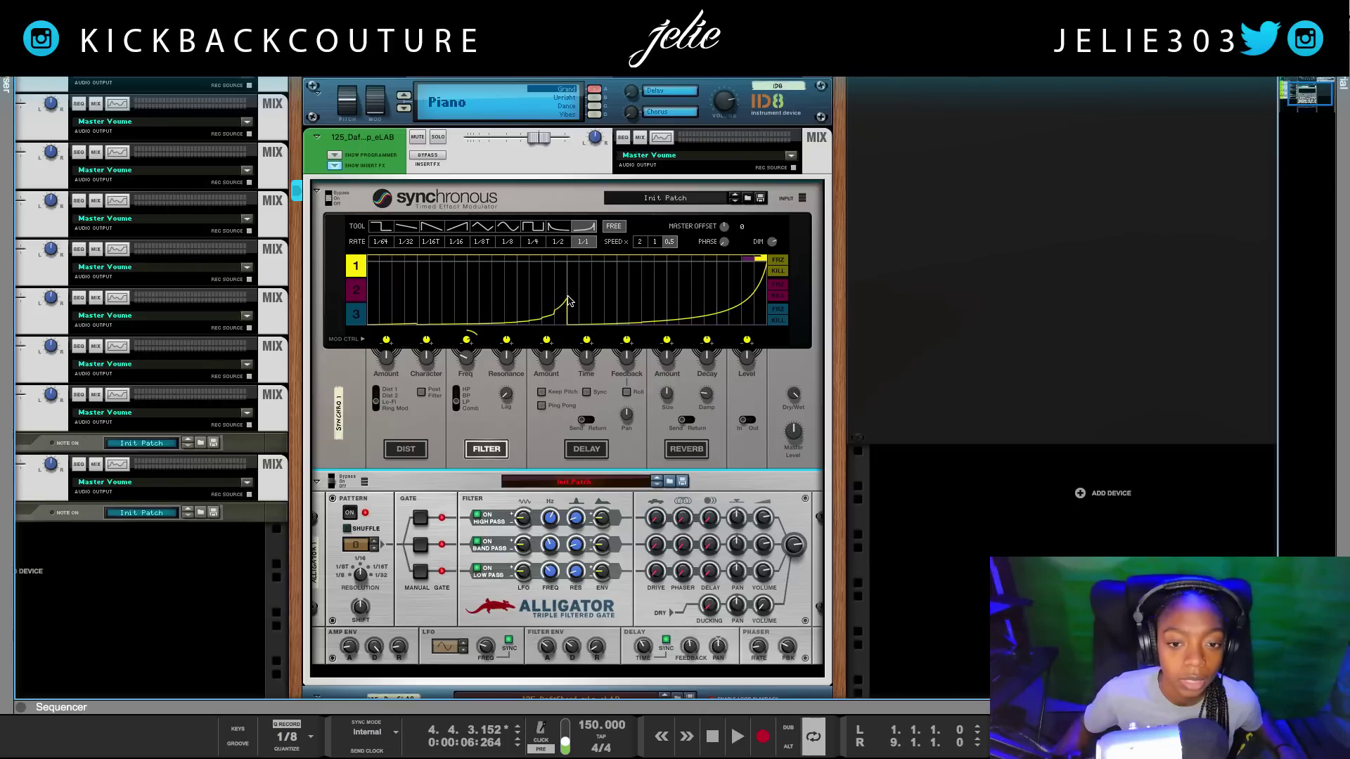
Step: Redraw curve 1 with the line tool as one straight rising ramp that drops to the bottom near its end
{"action": "left_click", "coordinate": [405, 228]}
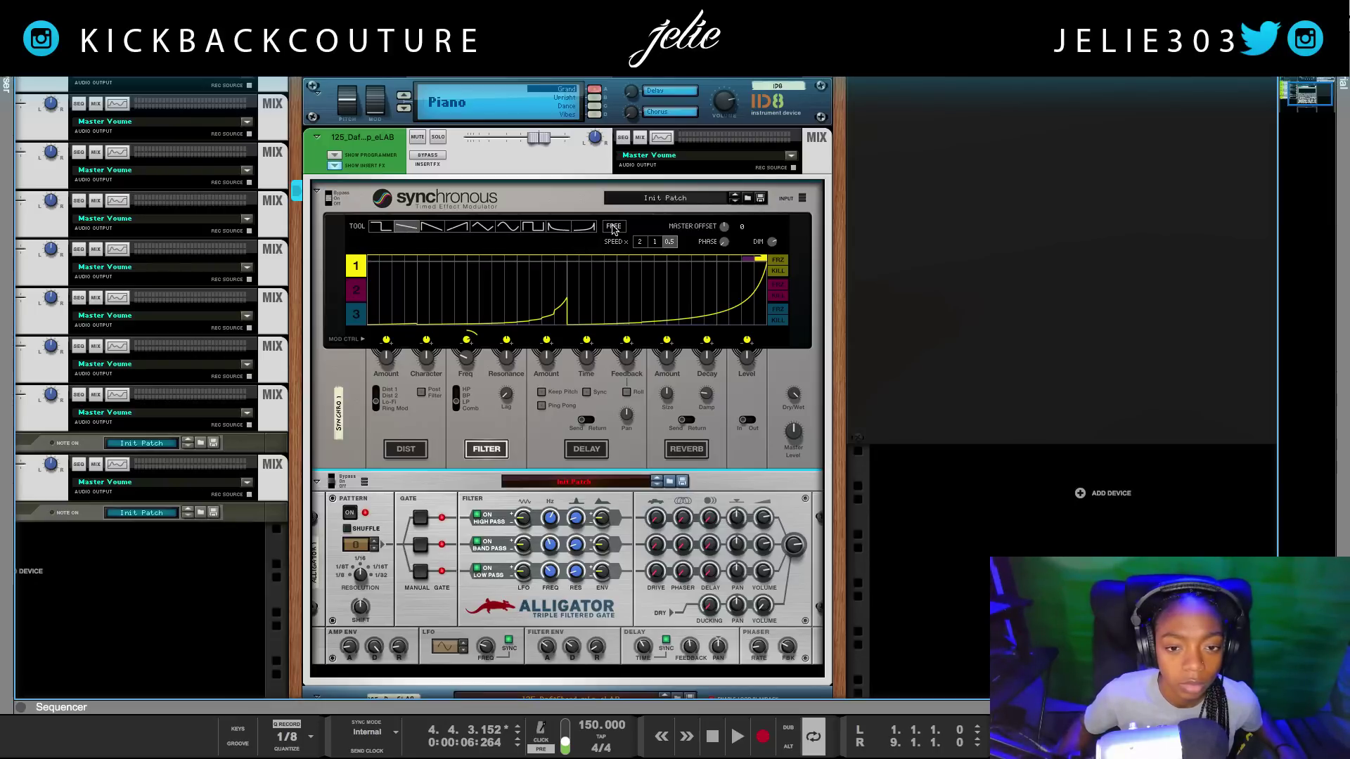
{"action": "left_click_drag", "start_coordinate": [555, 296], "coordinate": [572, 300]}
{"action": "left_click_drag", "start_coordinate": [628, 292], "coordinate": [770, 261]}
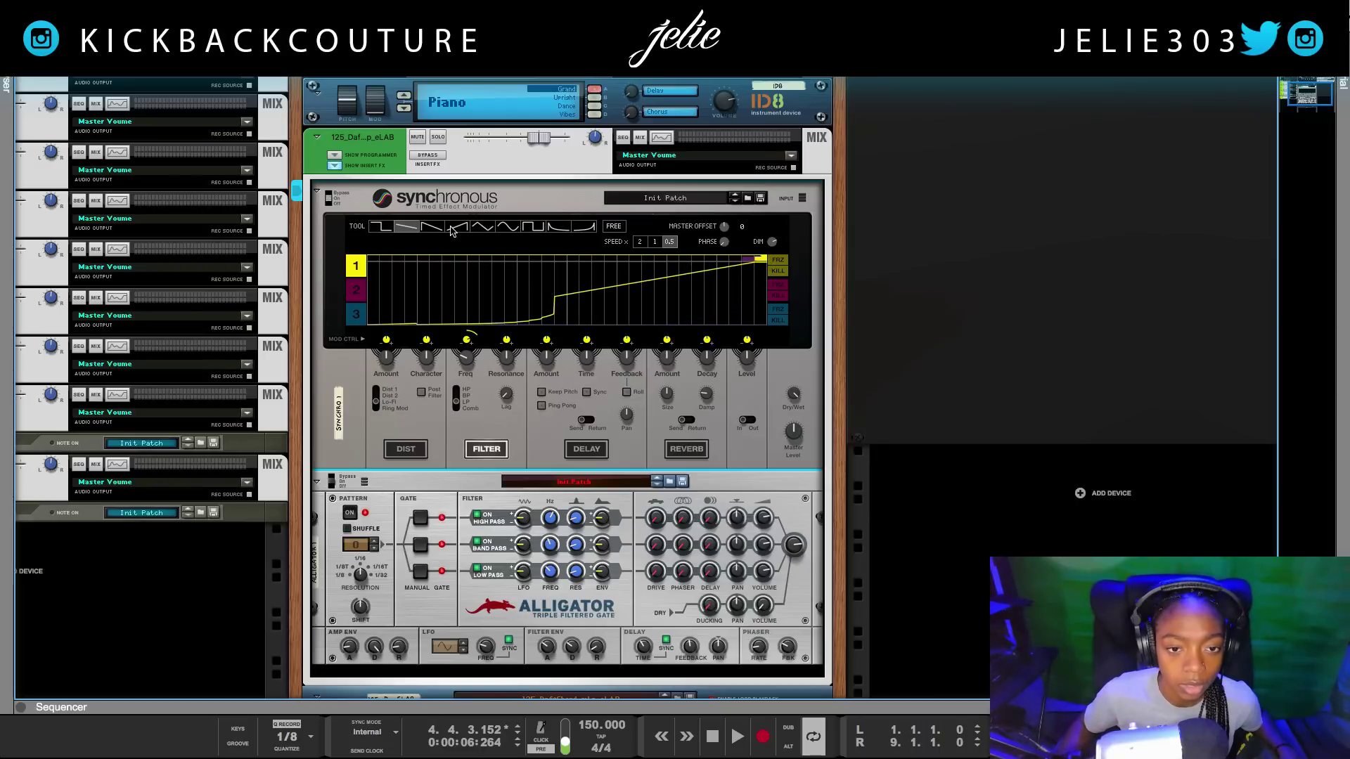
{"action": "left_click_drag", "start_coordinate": [555, 295], "coordinate": [344, 335]}
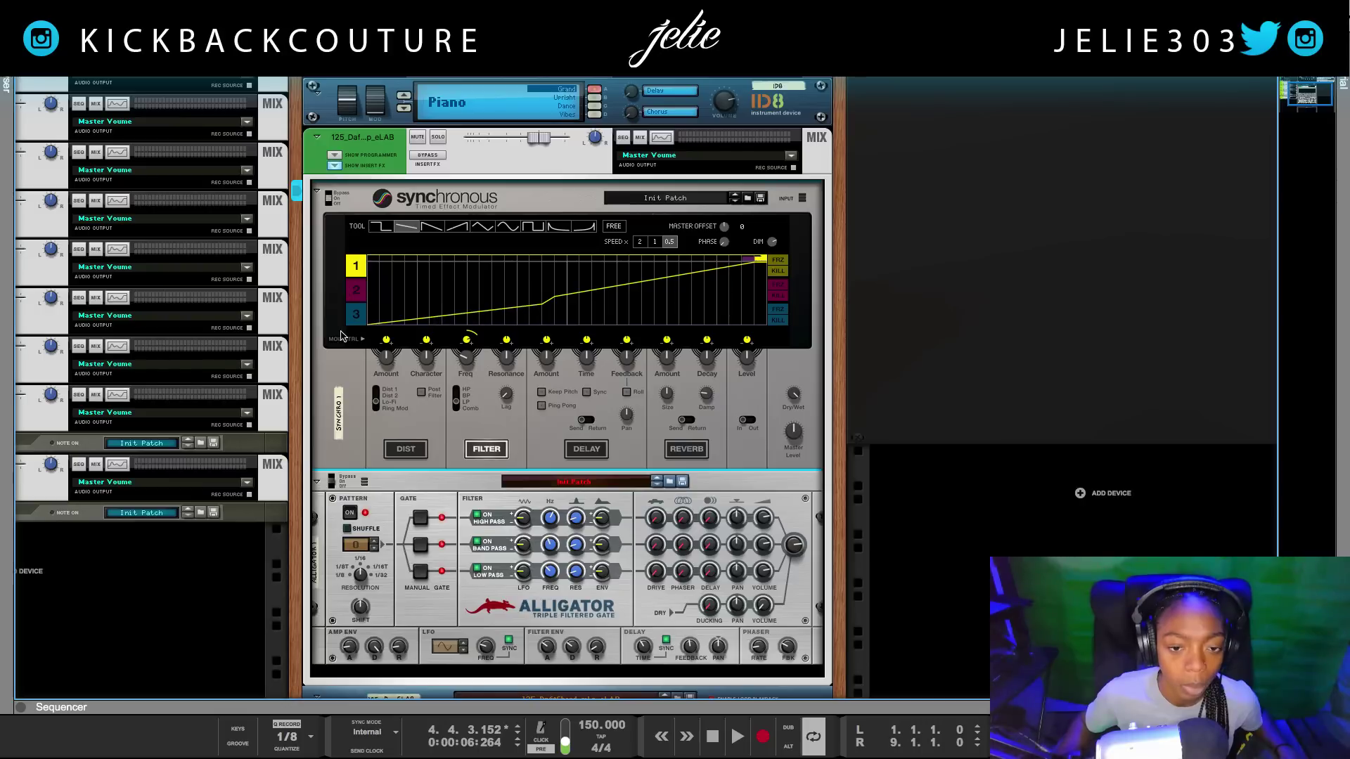
{"action": "mouse_move", "coordinate": [491, 316]}
{"action": "left_mouse_down"}
{"action": "mouse_move", "coordinate": [352, 317]}
{"action": "mouse_move", "coordinate": [563, 299]}
{"action": "mouse_move", "coordinate": [348, 332]}
{"action": "left_mouse_up"}
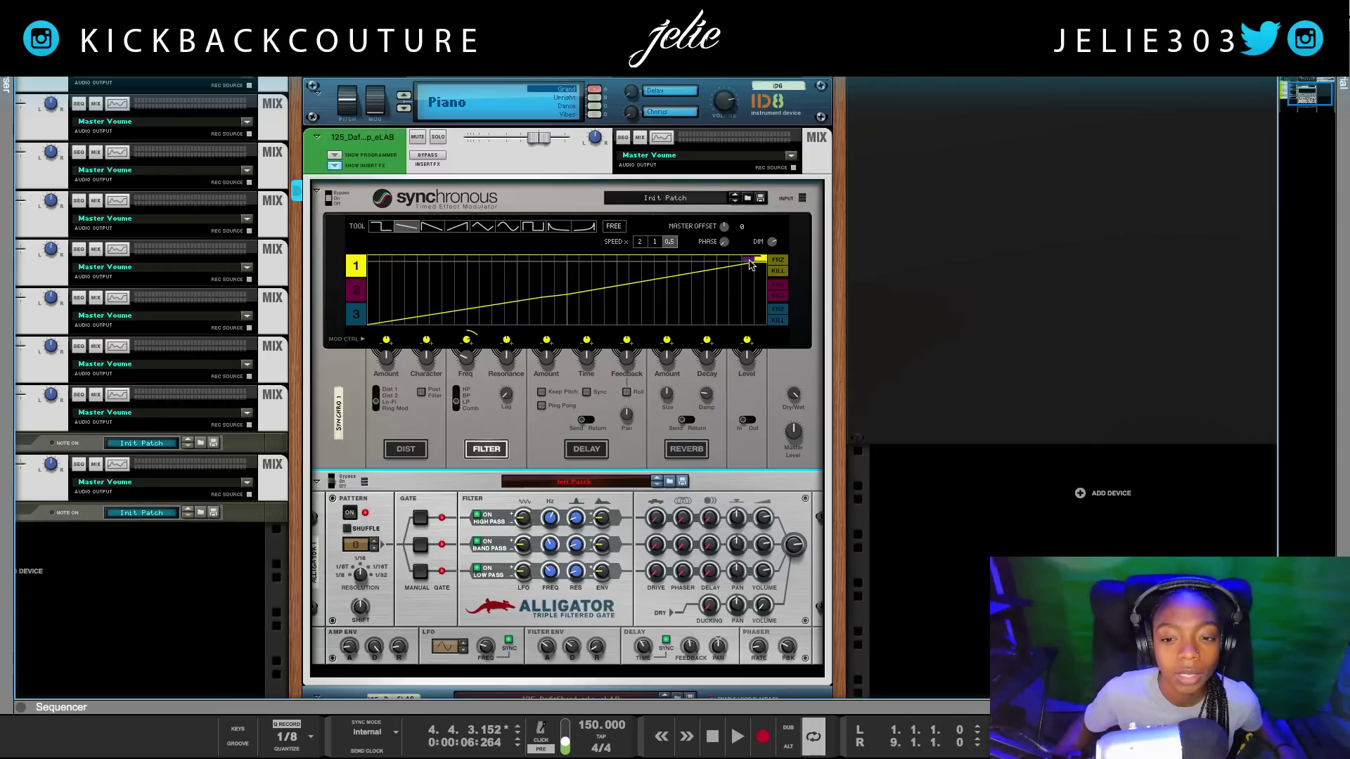
{"action": "mouse_move", "coordinate": [756, 270]}
{"action": "left_mouse_down"}
{"action": "mouse_move", "coordinate": [738, 330]}
{"action": "mouse_move", "coordinate": [768, 331]}
{"action": "left_mouse_up"}
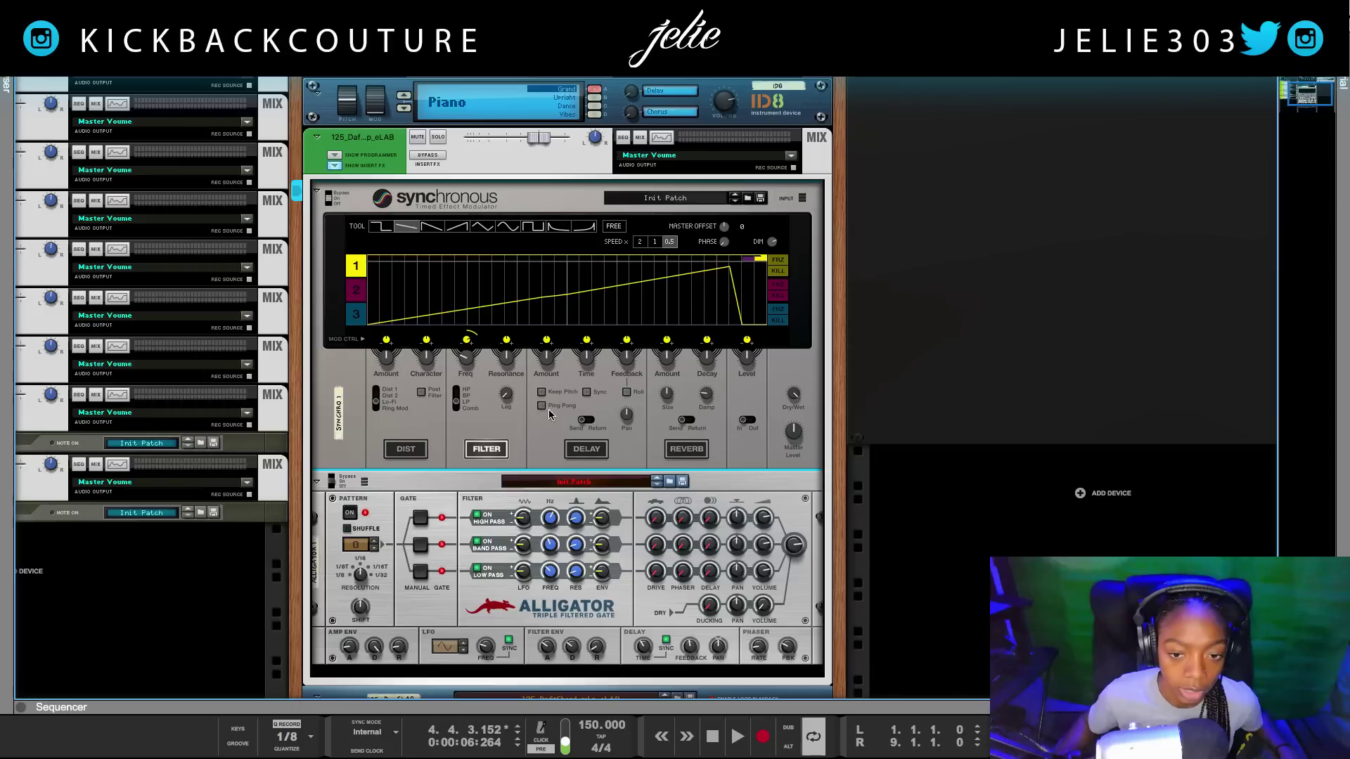
Step: Turn on distortion and reverb, apply curve 1 to the distortion, filter and reverb controls, and play the loop
{"action": "left_click", "coordinate": [672, 455]}
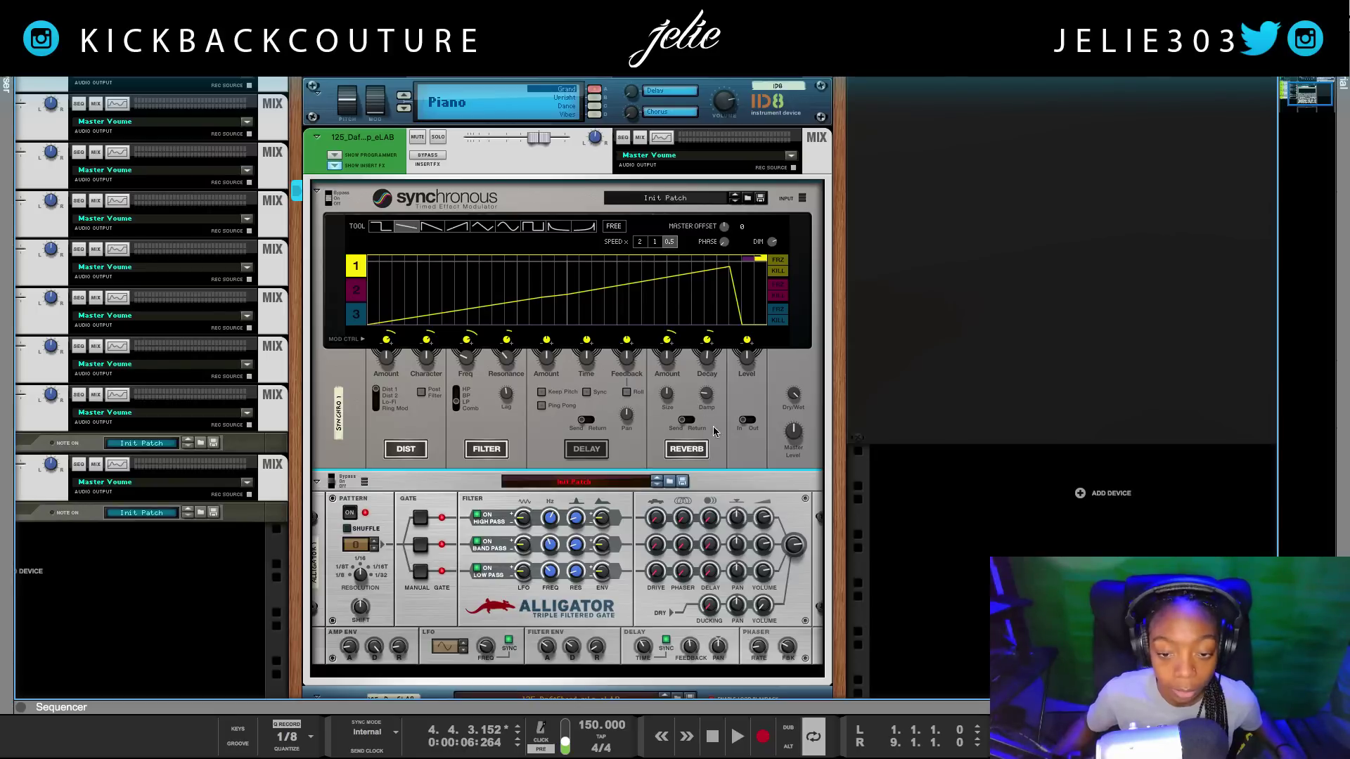
{"action": "key", "text": "space"}
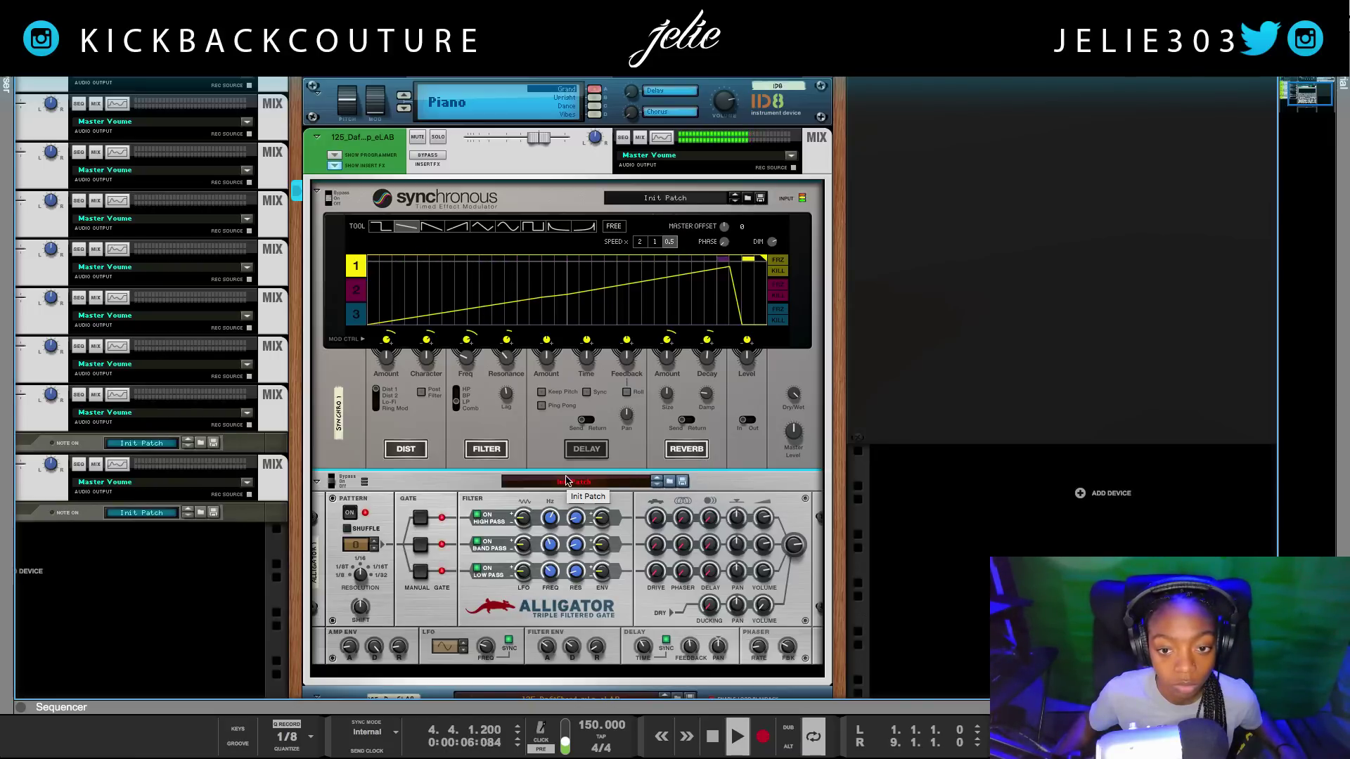
Step: Stop playback, adjust the filter resonance and the distortion character modulation, and play the loop again
{"action": "key", "text": "space"}
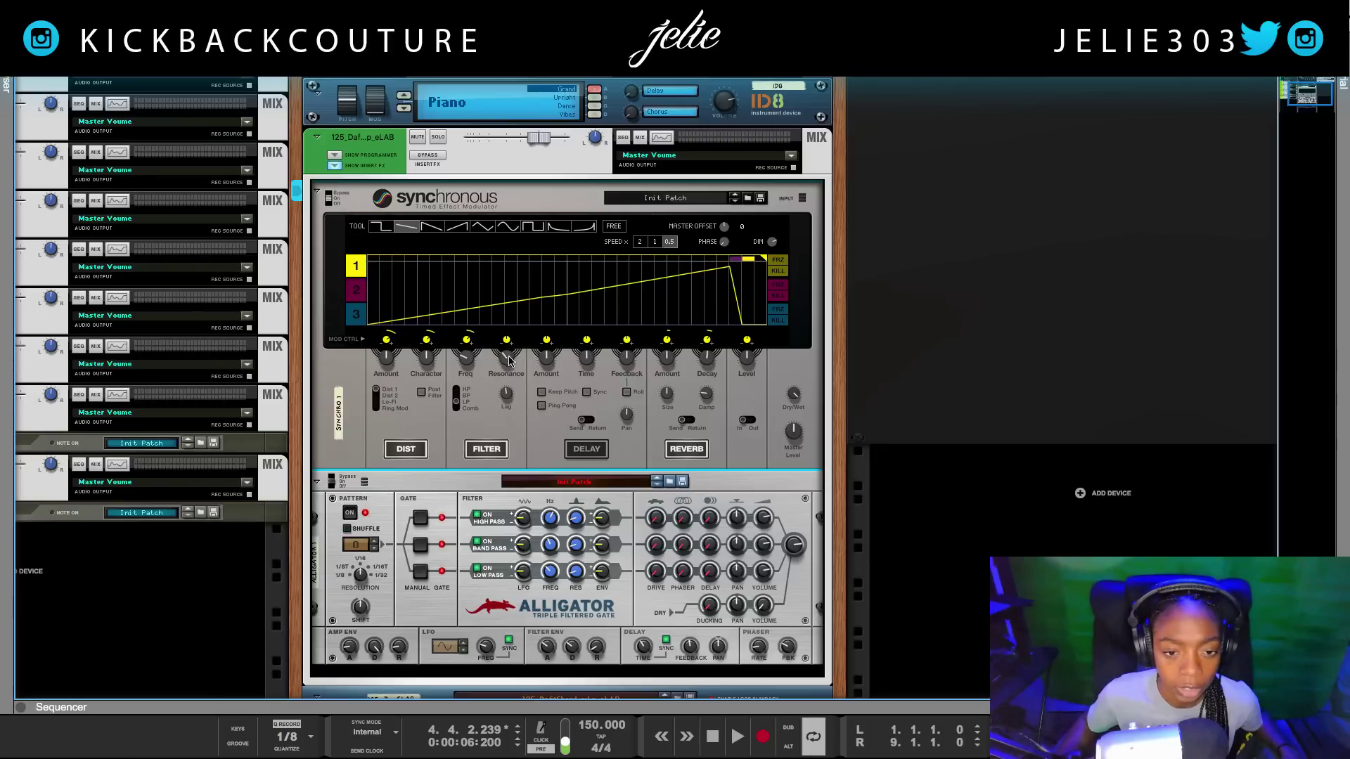
{"action": "left_click_drag", "start_coordinate": [511, 361], "coordinate": [511, 386]}
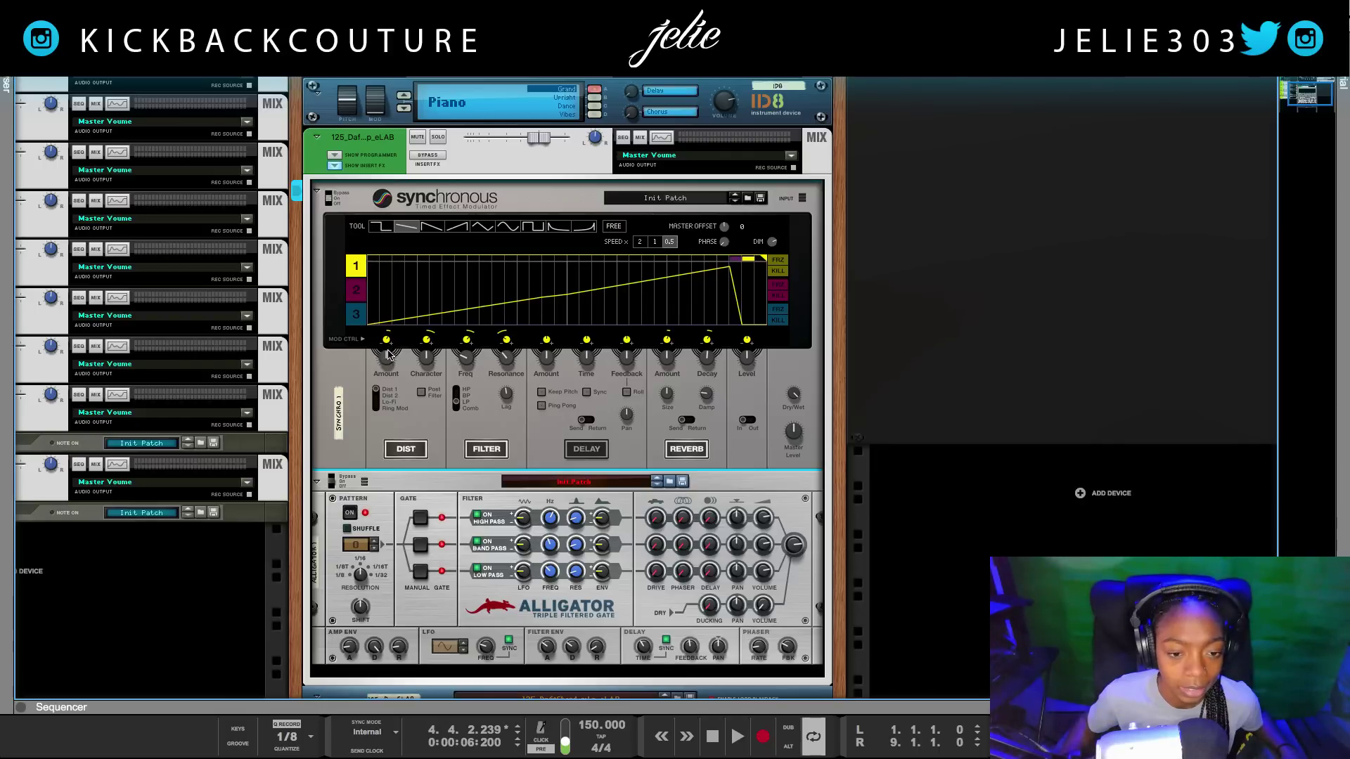
{"action": "left_click_drag", "start_coordinate": [425, 342], "coordinate": [423, 355]}
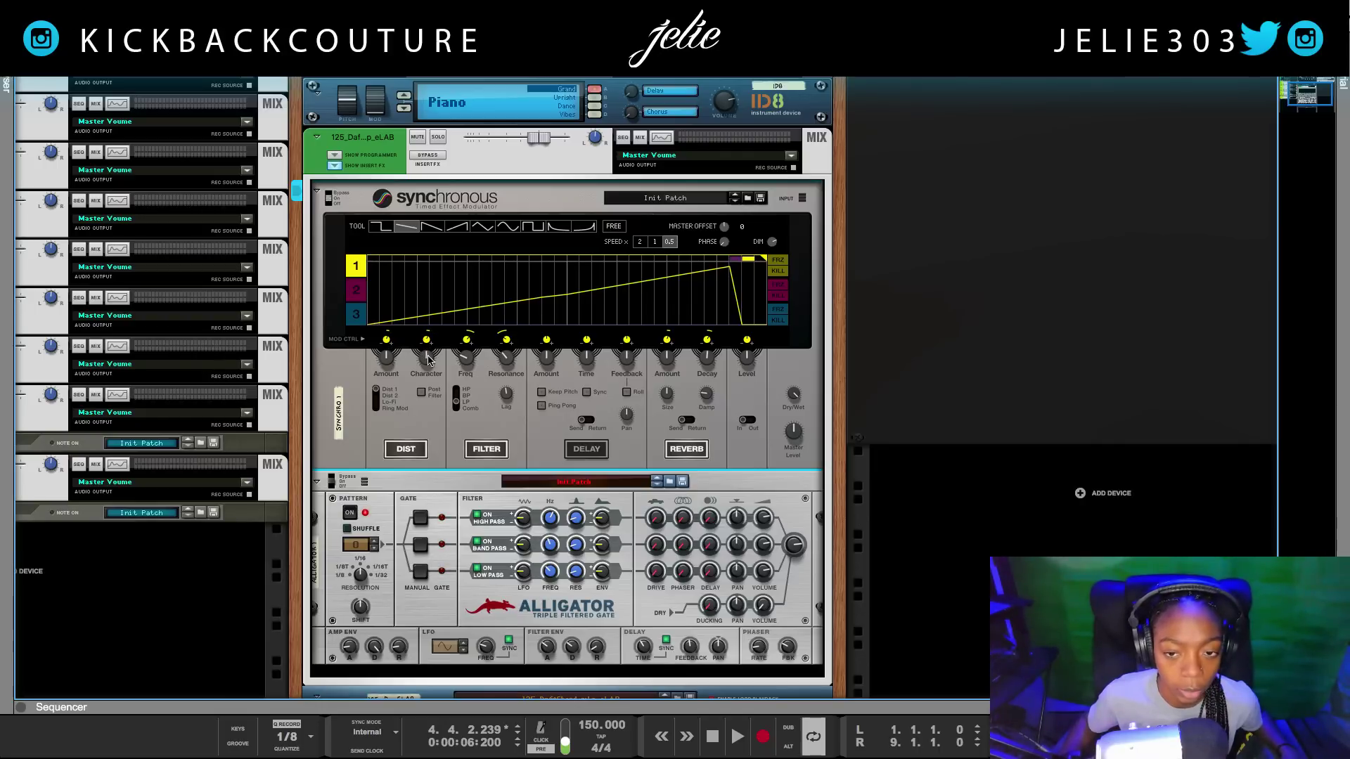
{"action": "key", "text": "space"}
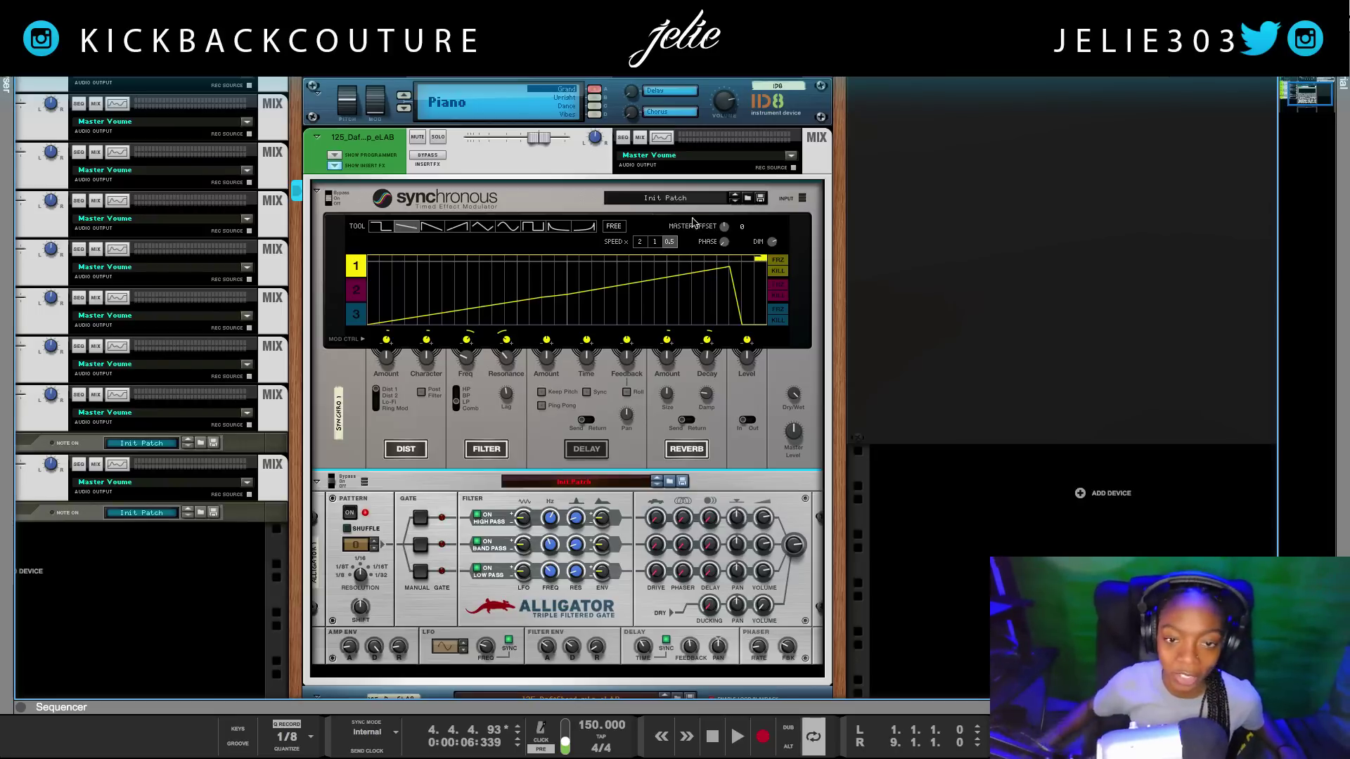
Step: Draw pulse steps of varying heights across curve 2 in Free mode, with the curve speed at 0.5
{"action": "left_click", "coordinate": [488, 300]}
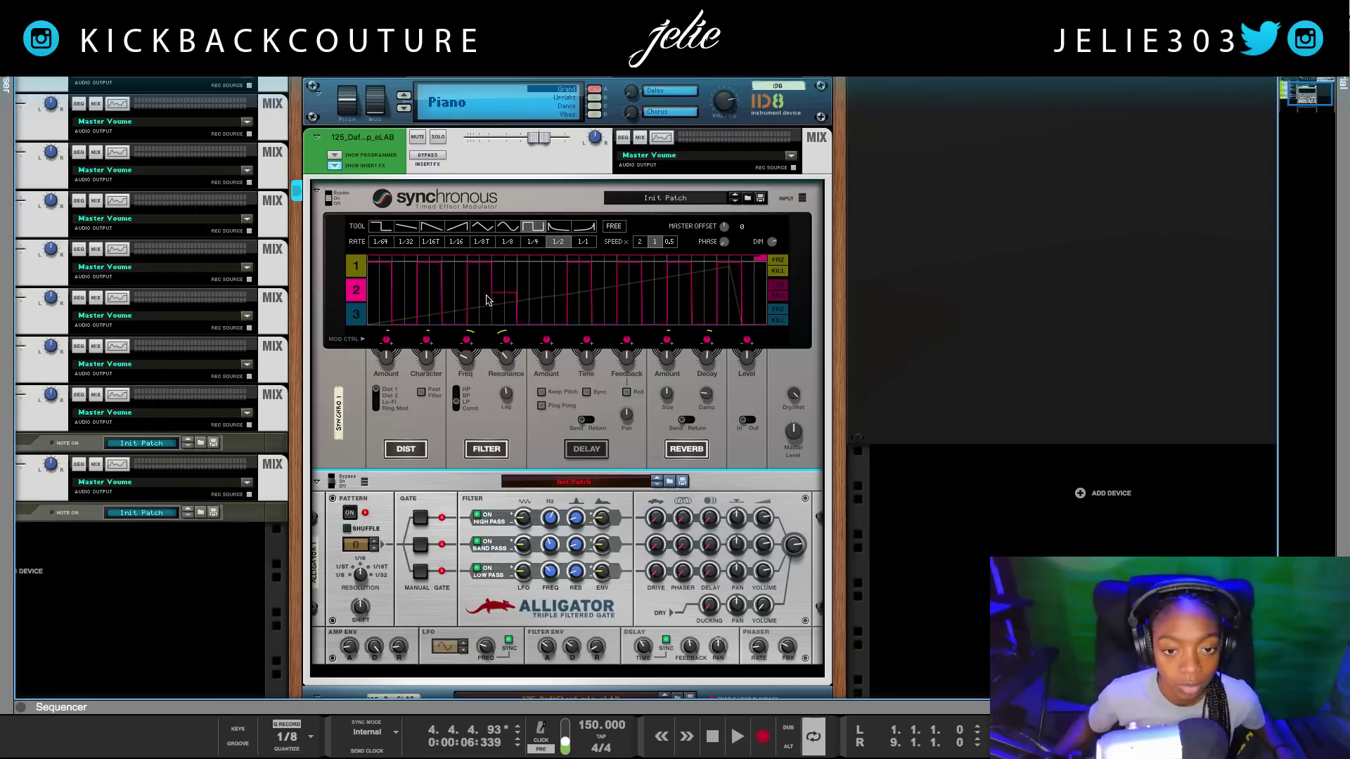
{"action": "left_click", "coordinate": [478, 285]}
{"action": "left_click", "coordinate": [586, 290]}
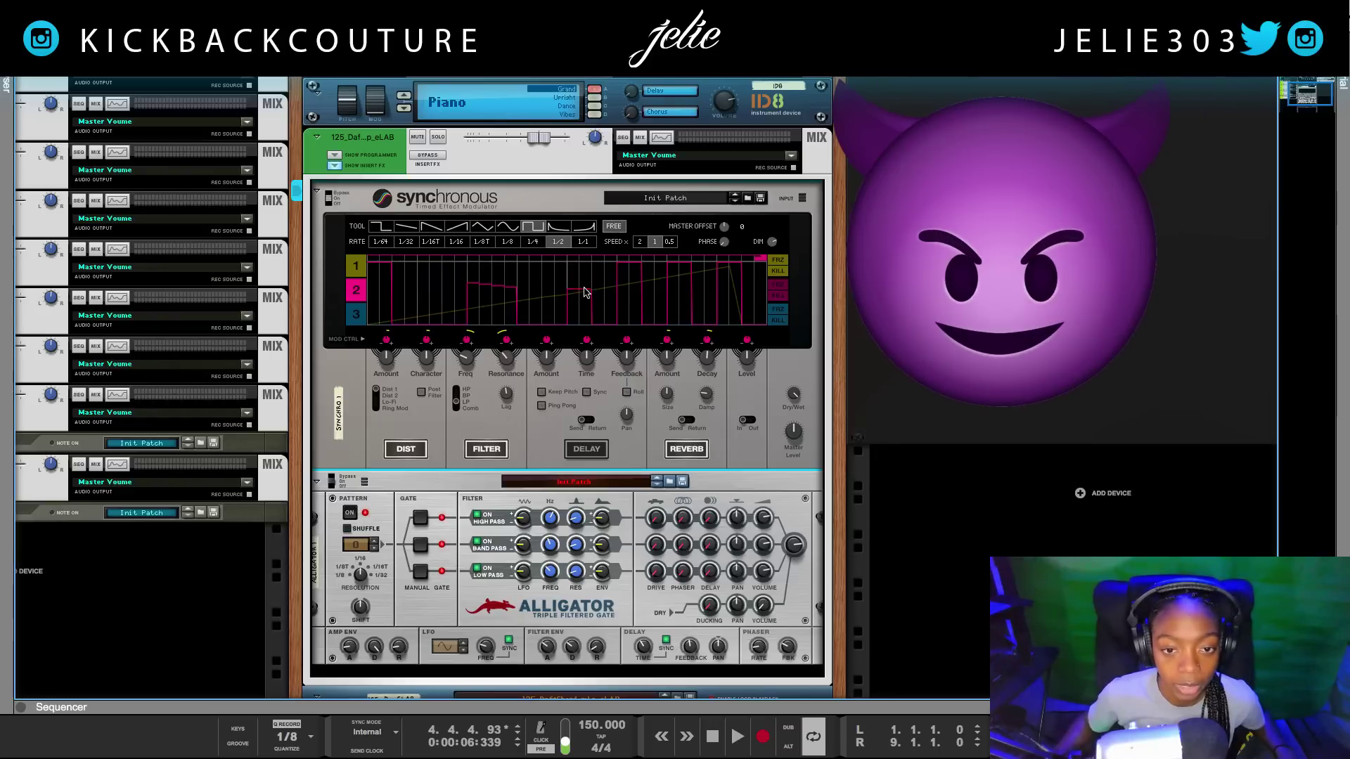
{"action": "left_click", "coordinate": [599, 268]}
{"action": "left_click", "coordinate": [475, 263]}
{"action": "left_click", "coordinate": [410, 297]}
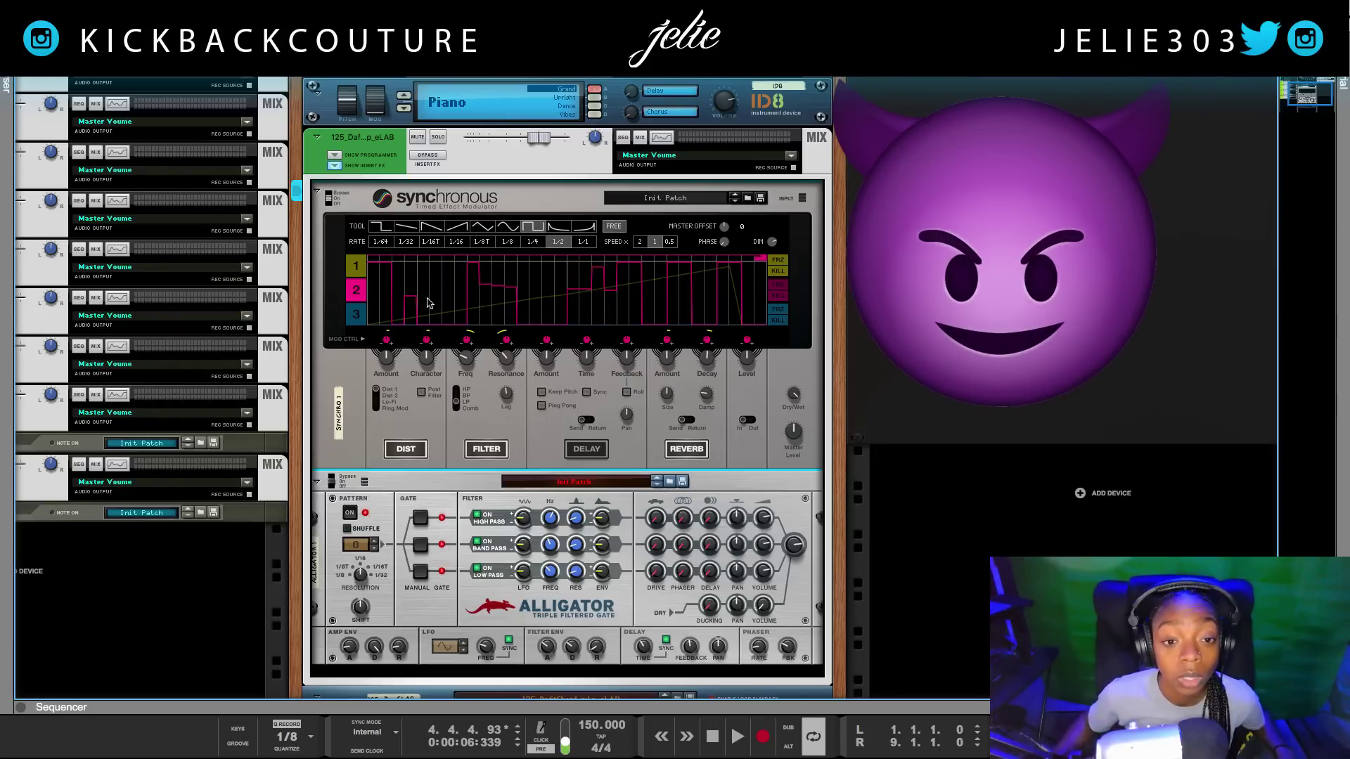
{"action": "left_click", "coordinate": [410, 266]}
{"action": "left_click", "coordinate": [474, 307]}
{"action": "left_click", "coordinate": [611, 308]}
{"action": "left_click", "coordinate": [686, 288]}
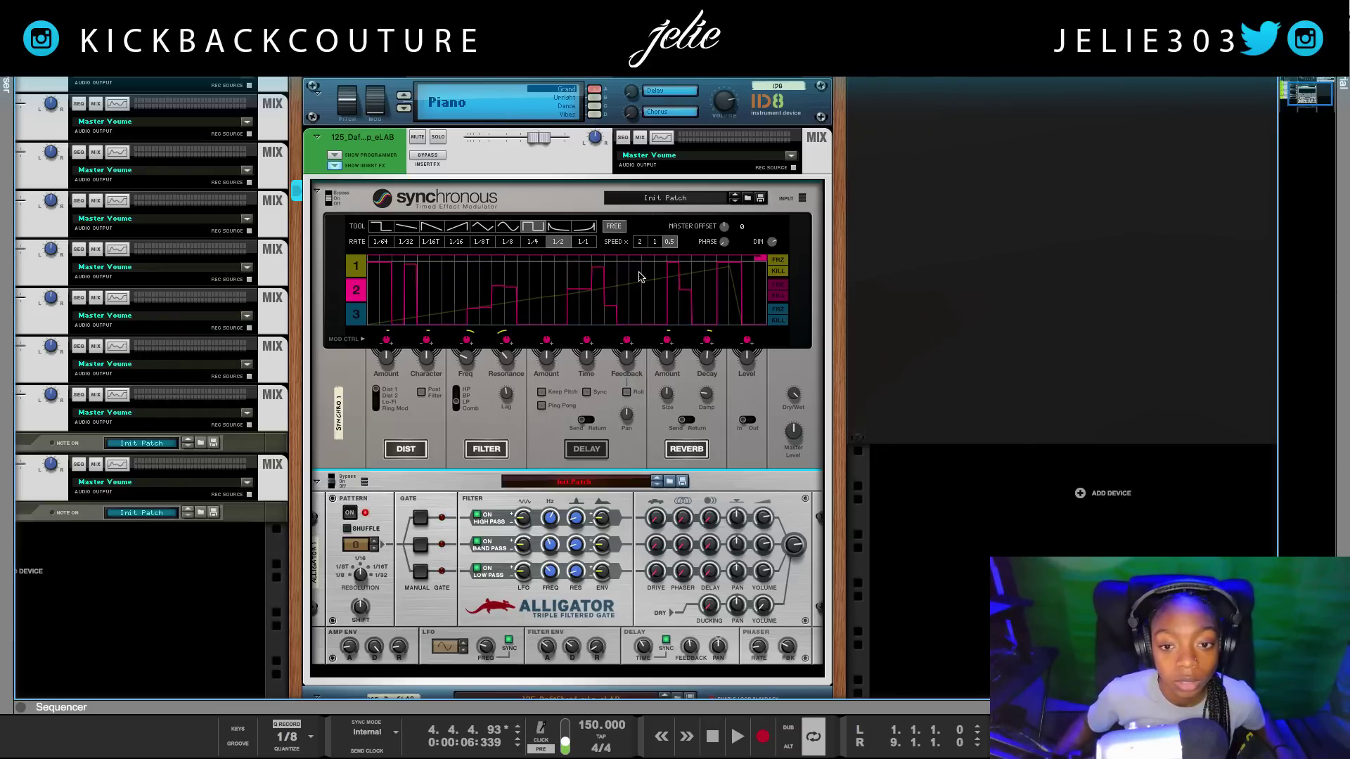
Step: Draw sine shapes over the middle sections of curve 2 at the 1/2 rate and compare it with curve 1
{"action": "left_click", "coordinate": [517, 227]}
{"action": "mouse_move", "coordinate": [580, 281]}
{"action": "left_mouse_down"}
{"action": "mouse_move", "coordinate": [632, 265]}
{"action": "mouse_move", "coordinate": [642, 243]}
{"action": "left_mouse_up"}
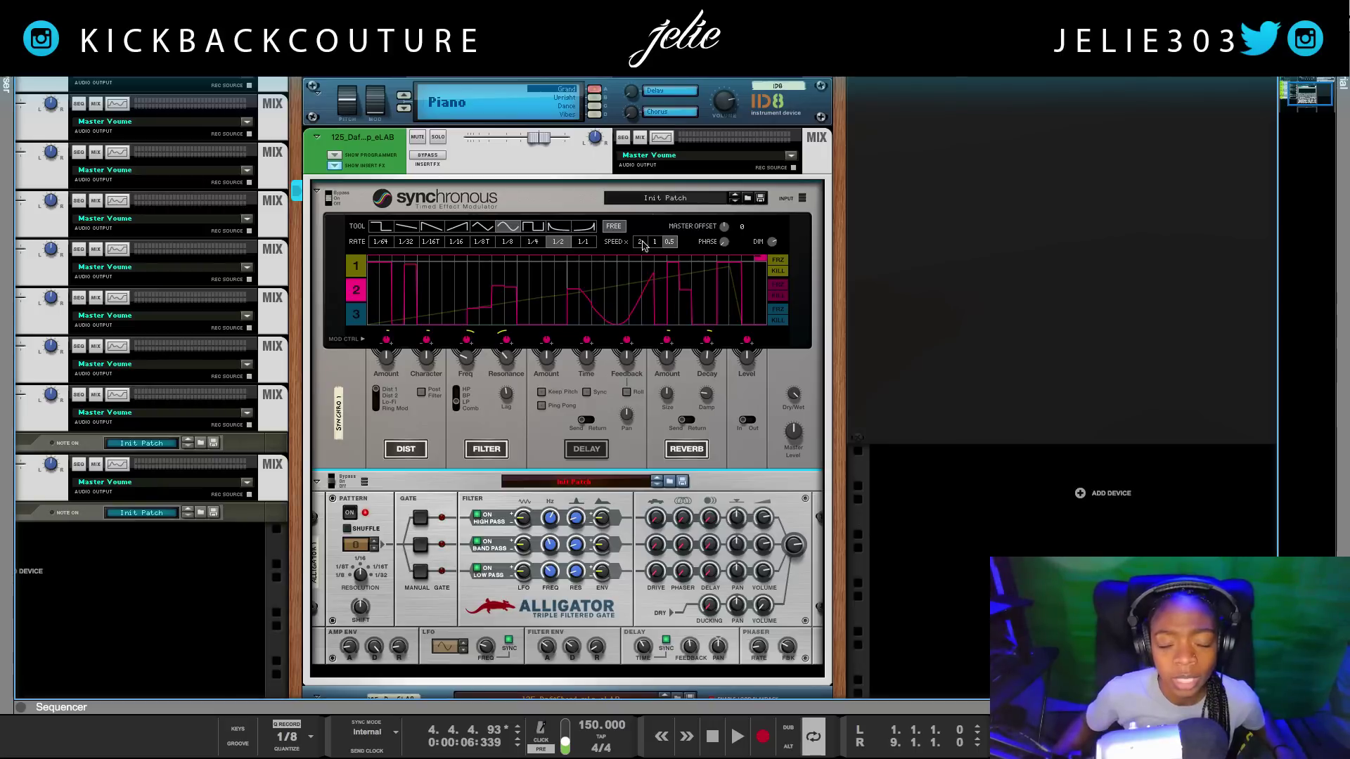
{"action": "mouse_move", "coordinate": [444, 281]}
{"action": "left_mouse_down"}
{"action": "mouse_move", "coordinate": [467, 262]}
{"action": "mouse_move", "coordinate": [528, 271]}
{"action": "mouse_move", "coordinate": [545, 250]}
{"action": "left_mouse_up"}
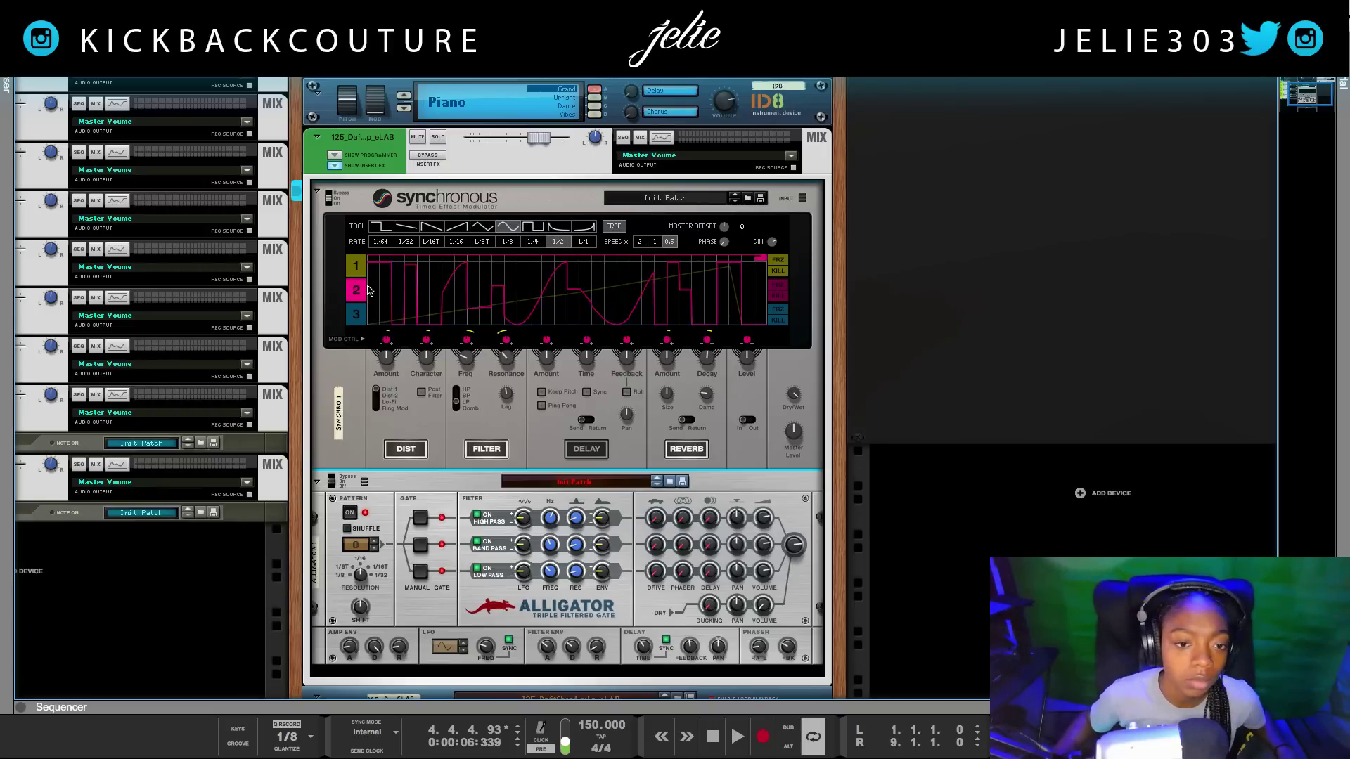
{"action": "left_click", "coordinate": [356, 266]}
{"action": "left_click", "coordinate": [356, 290]}
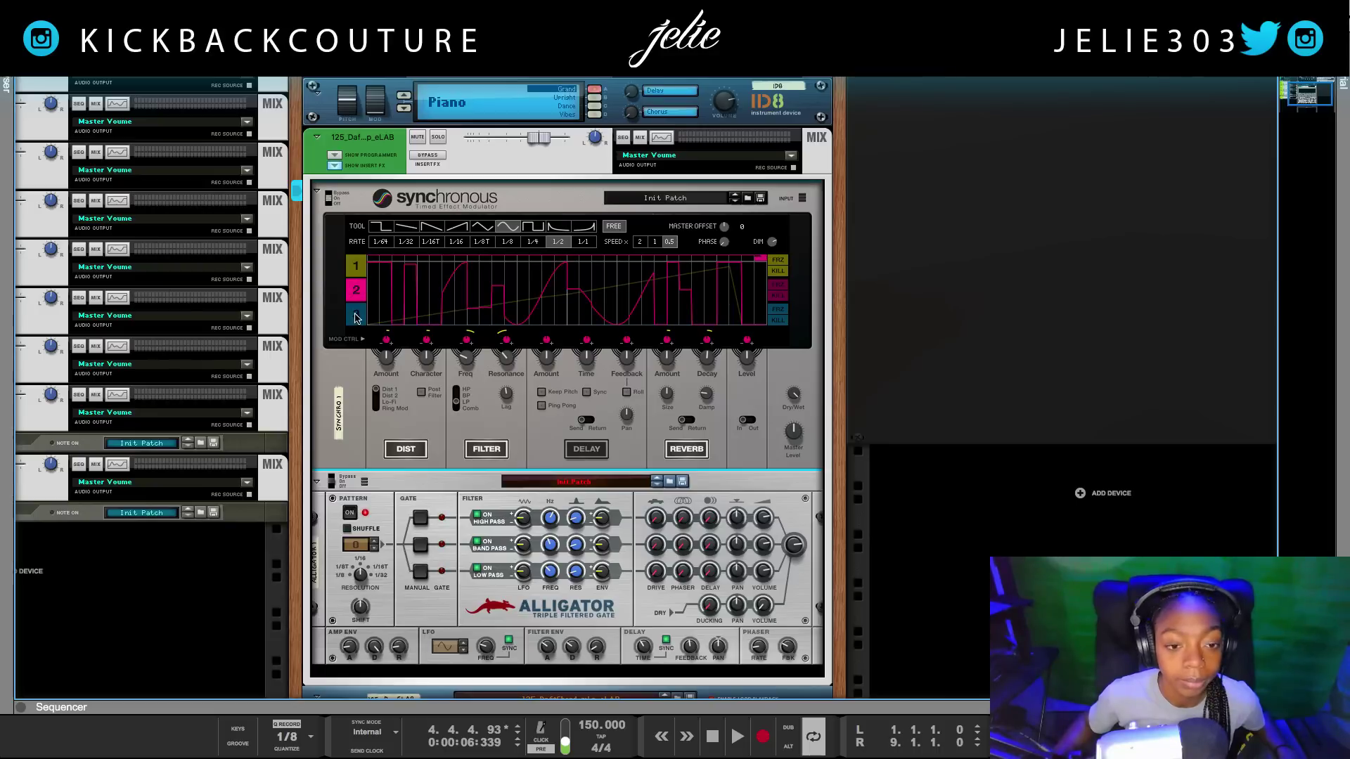
Step: Draw two wide square pulses on curve 3 at the 1/1 rate, one at the start and one past the middle
{"action": "left_click", "coordinate": [358, 315]}
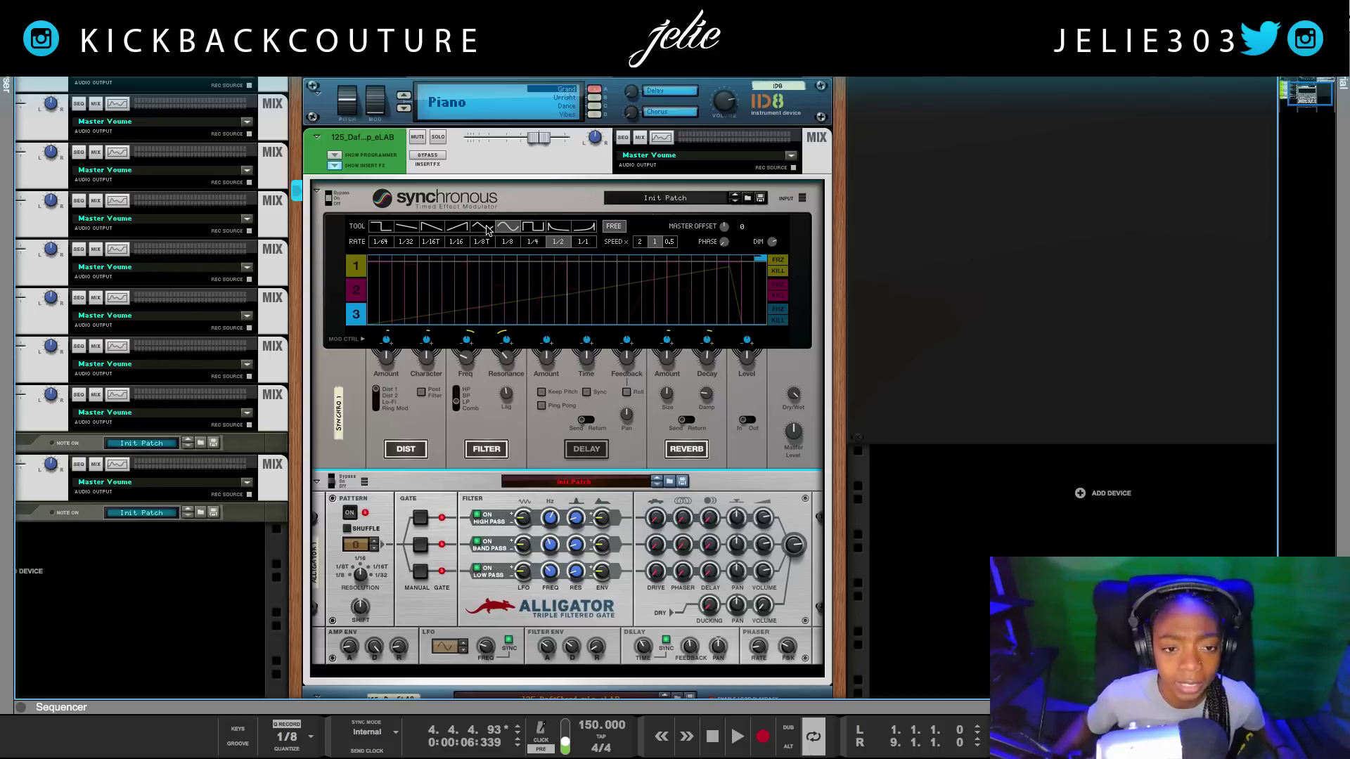
{"action": "left_click", "coordinate": [536, 228]}
{"action": "mouse_move", "coordinate": [415, 268]}
{"action": "left_mouse_down"}
{"action": "mouse_move", "coordinate": [343, 239]}
{"action": "mouse_move", "coordinate": [497, 240]}
{"action": "left_mouse_up"}
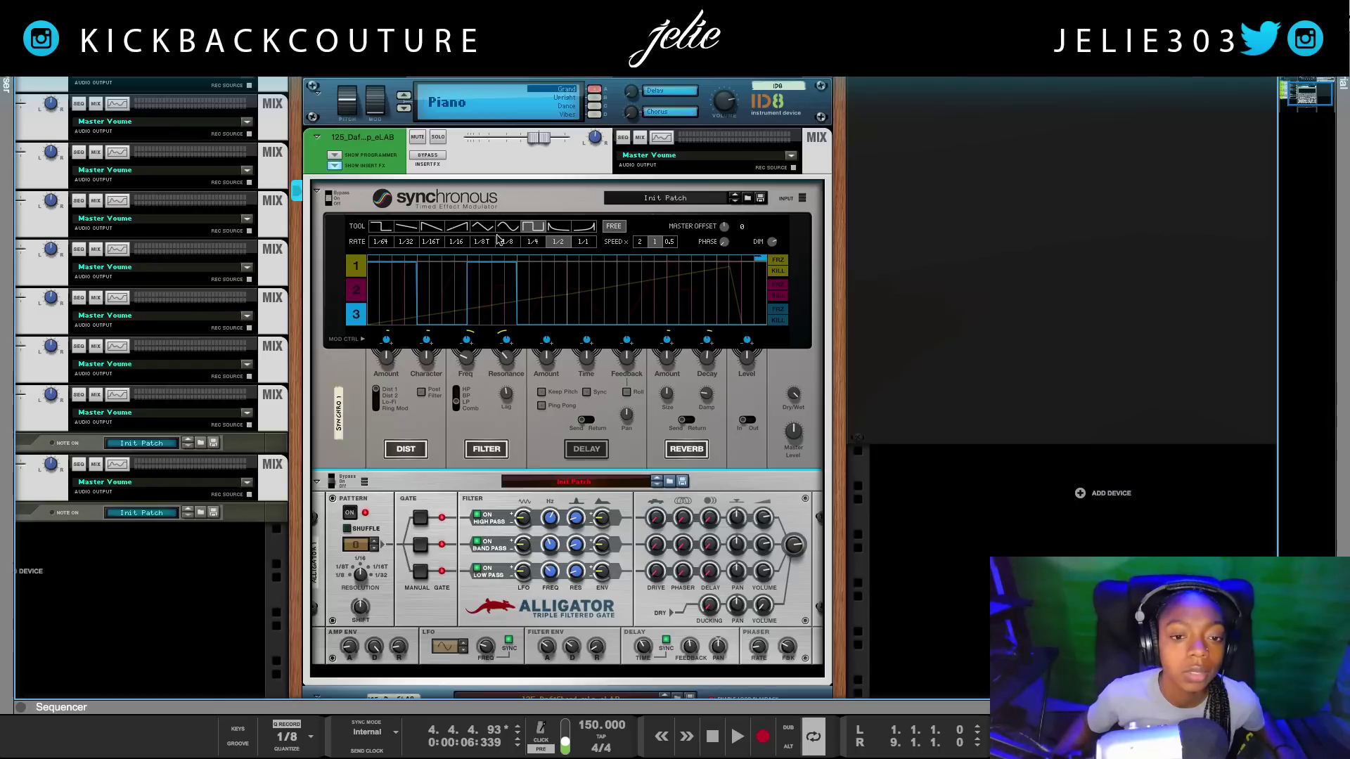
{"action": "left_click", "coordinate": [583, 242]}
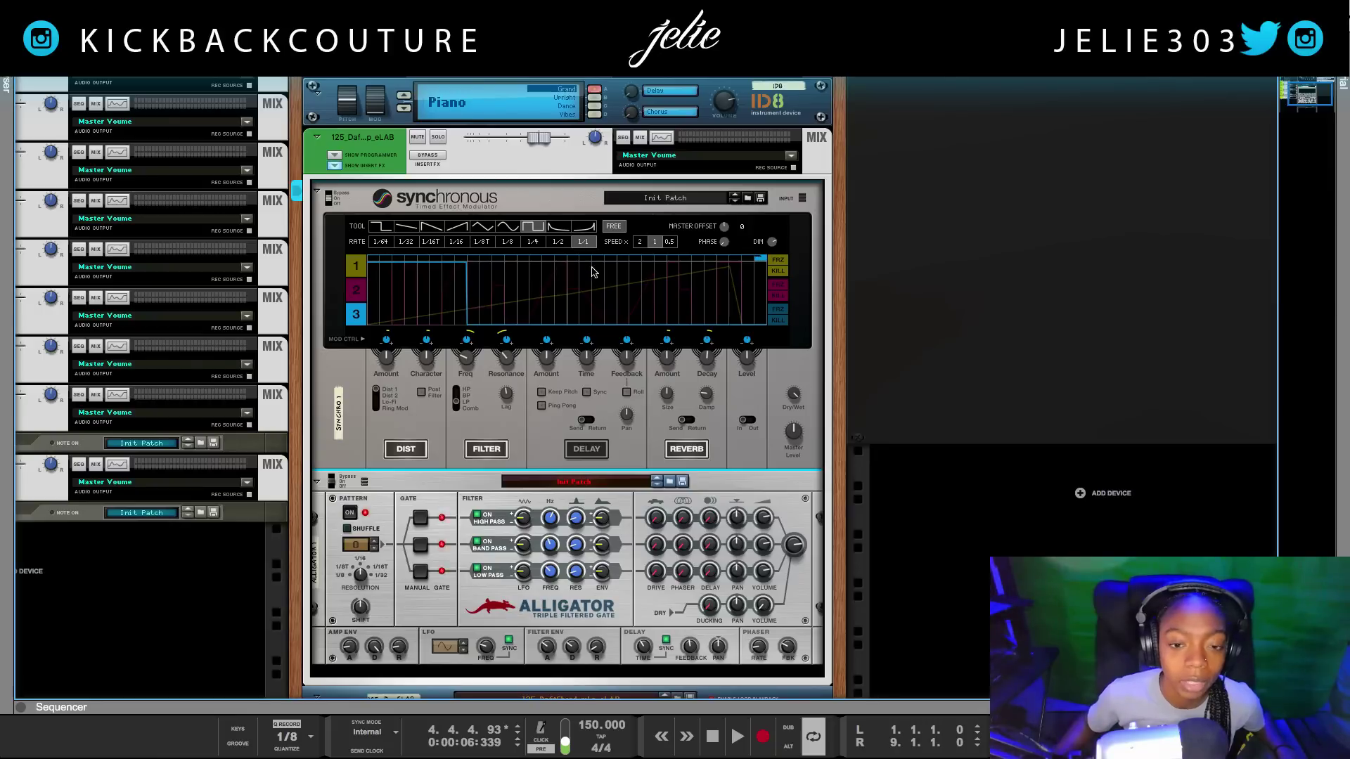
{"action": "left_click_drag", "start_coordinate": [593, 259], "coordinate": [662, 251]}
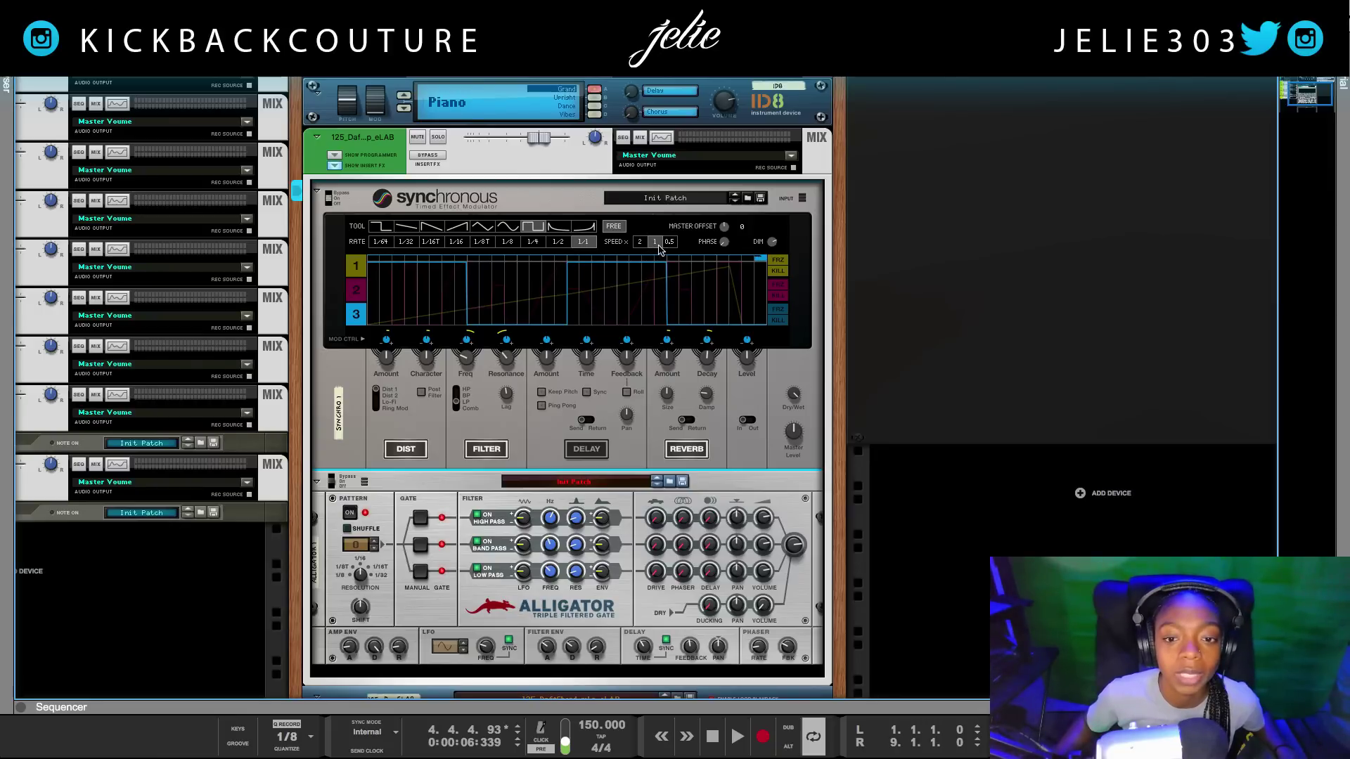
Step: Turn on the delay and use curves 2 and 3 to modulate the distortion and delay controls
{"action": "left_click", "coordinate": [355, 293]}
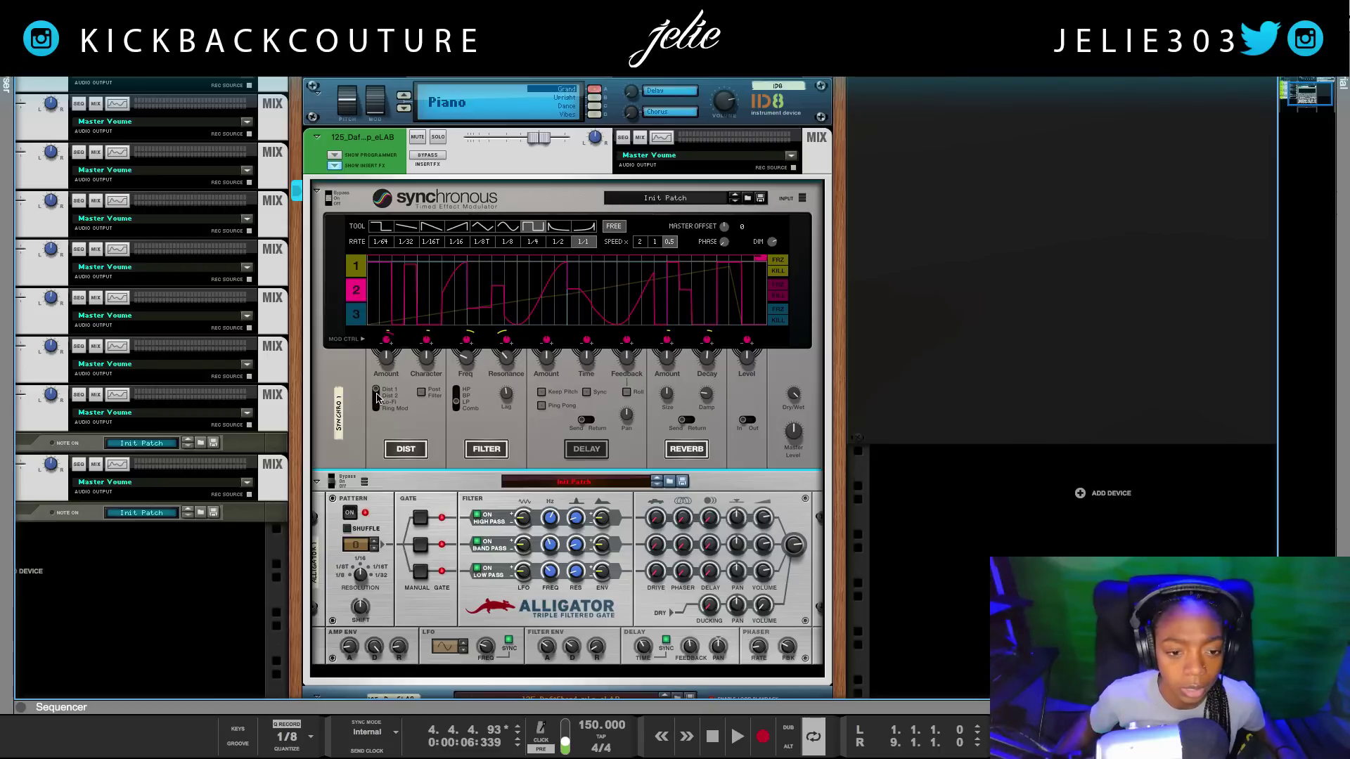
{"action": "left_click", "coordinate": [357, 311]}
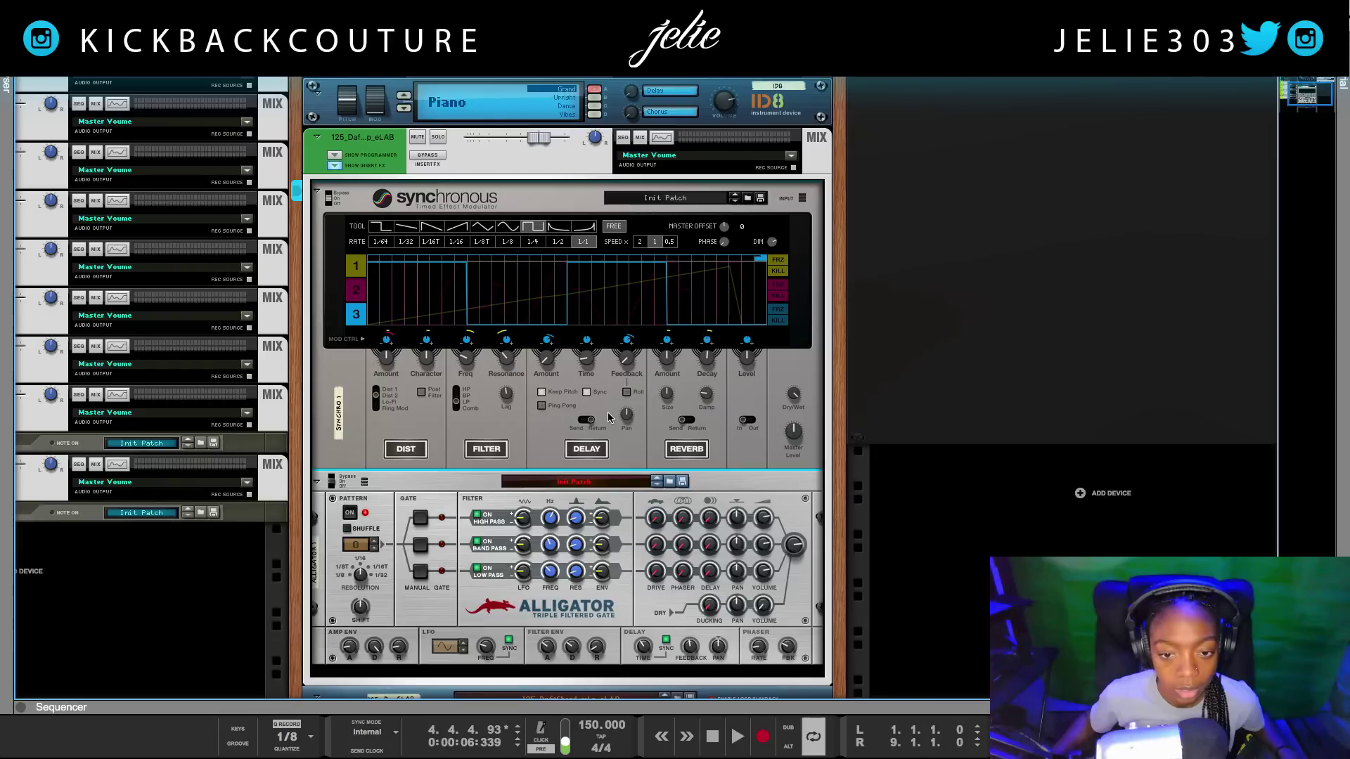
{"action": "left_click", "coordinate": [363, 272]}
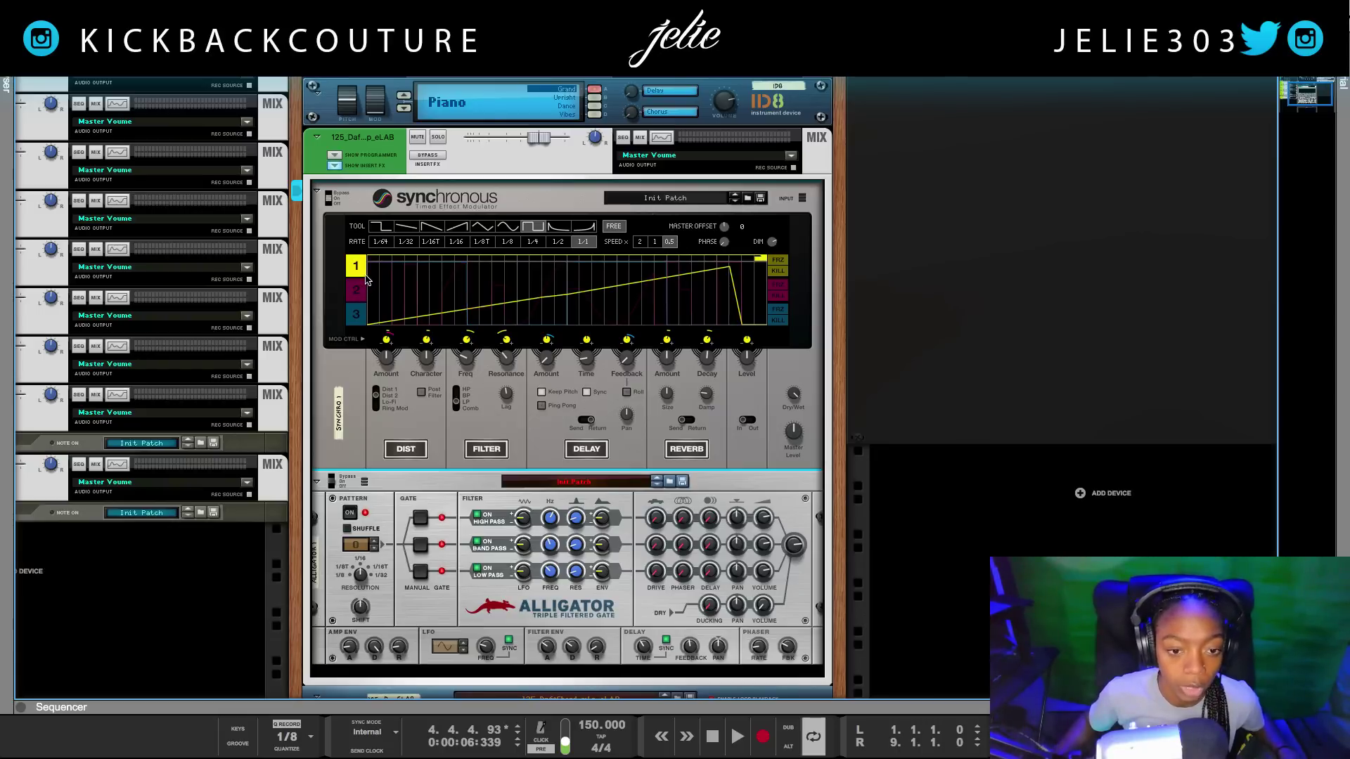
{"action": "left_click", "coordinate": [357, 290]}
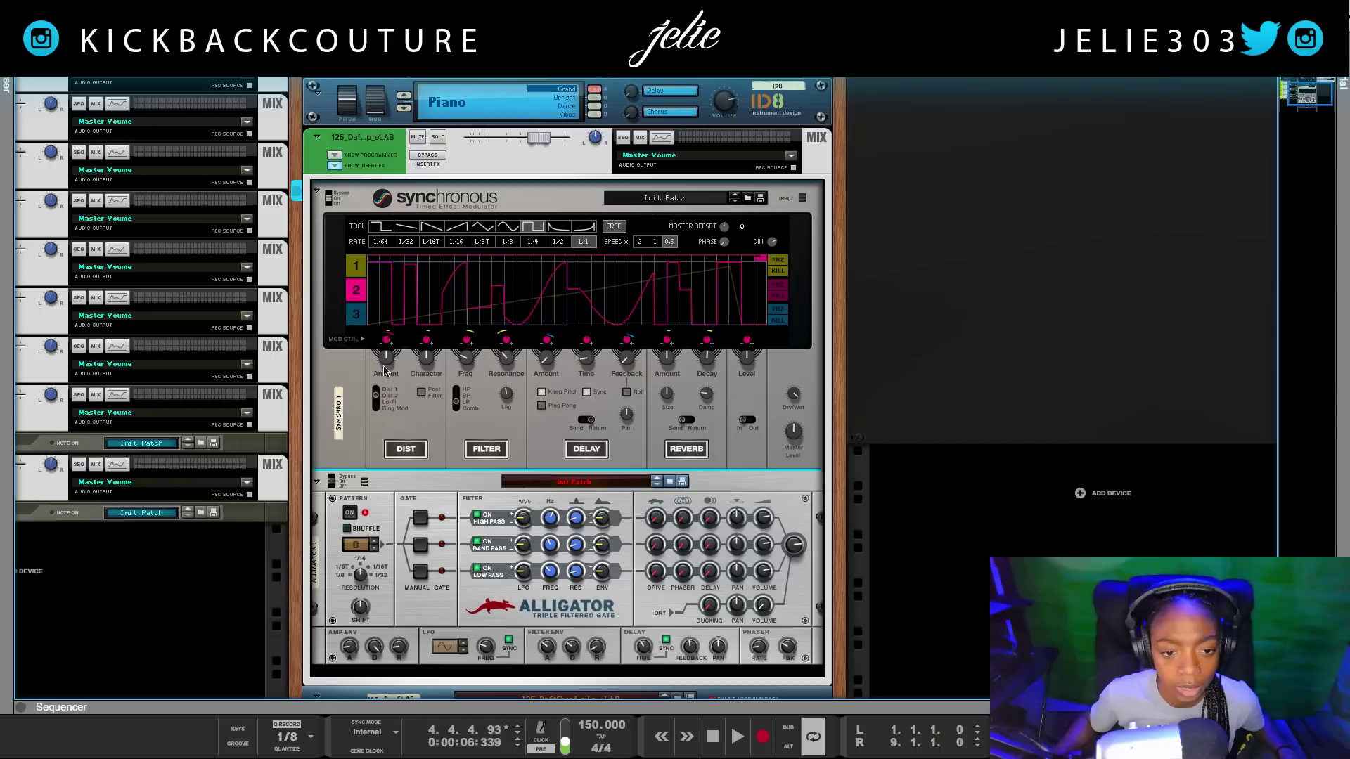
{"action": "left_click", "coordinate": [355, 268]}
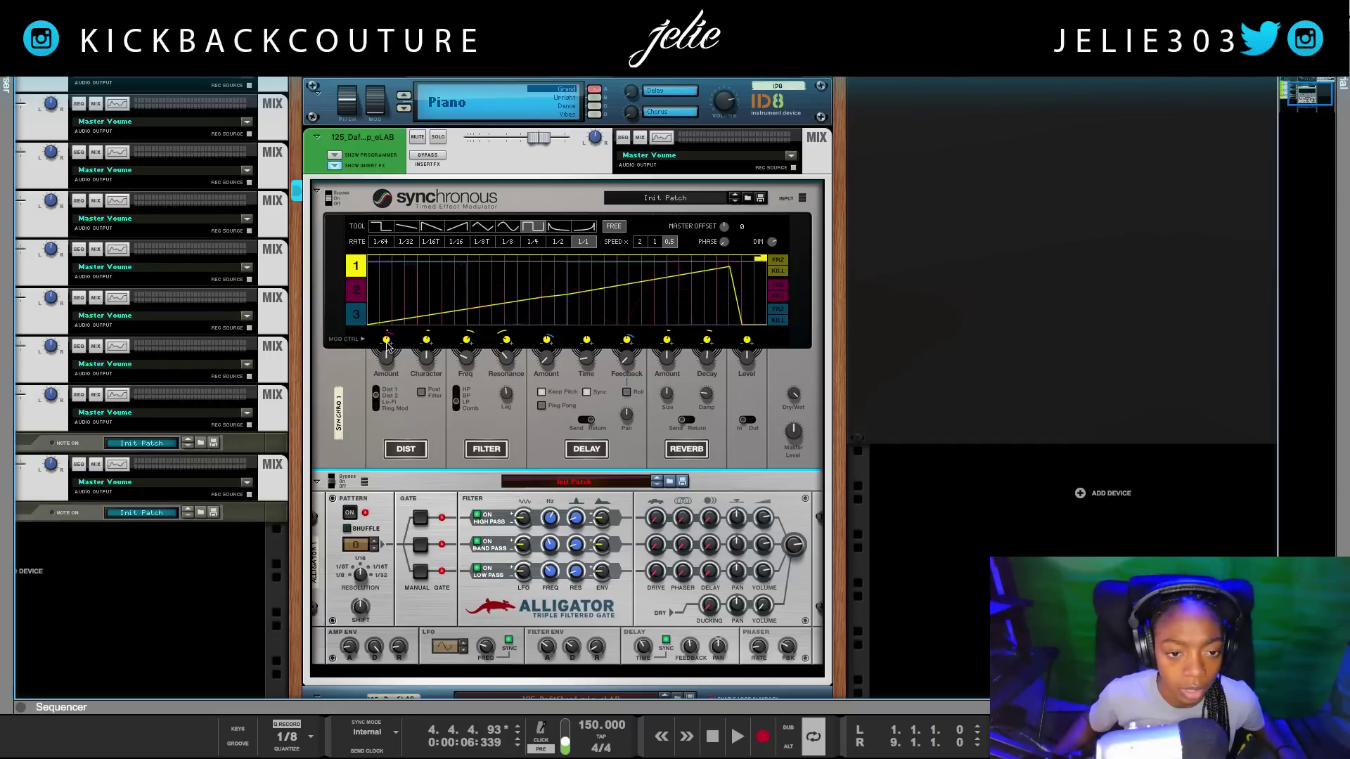
{"action": "left_click", "coordinate": [357, 290]}
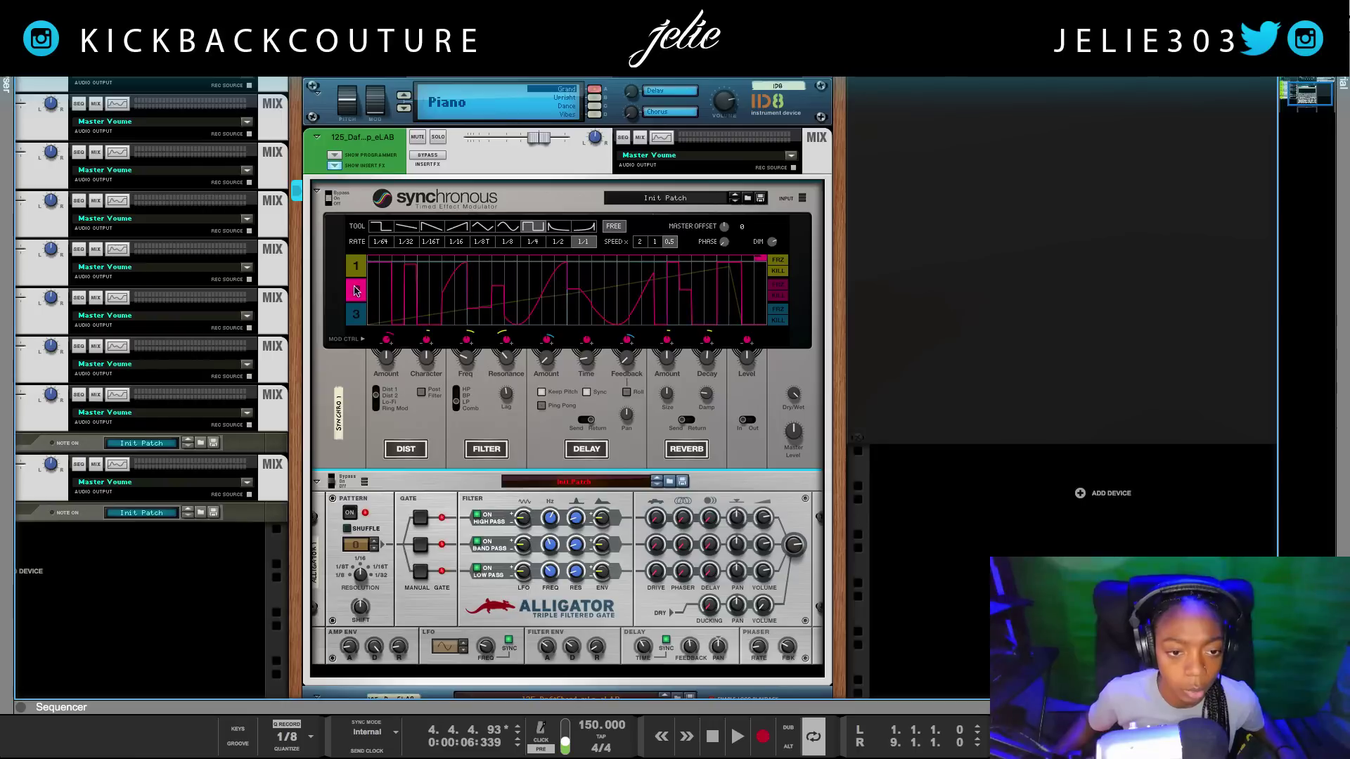
Step: Set the speed of curve 2 to 2, check curves 3 and 1, and play the loop
{"action": "left_click", "coordinate": [639, 242]}
{"action": "left_click", "coordinate": [358, 316]}
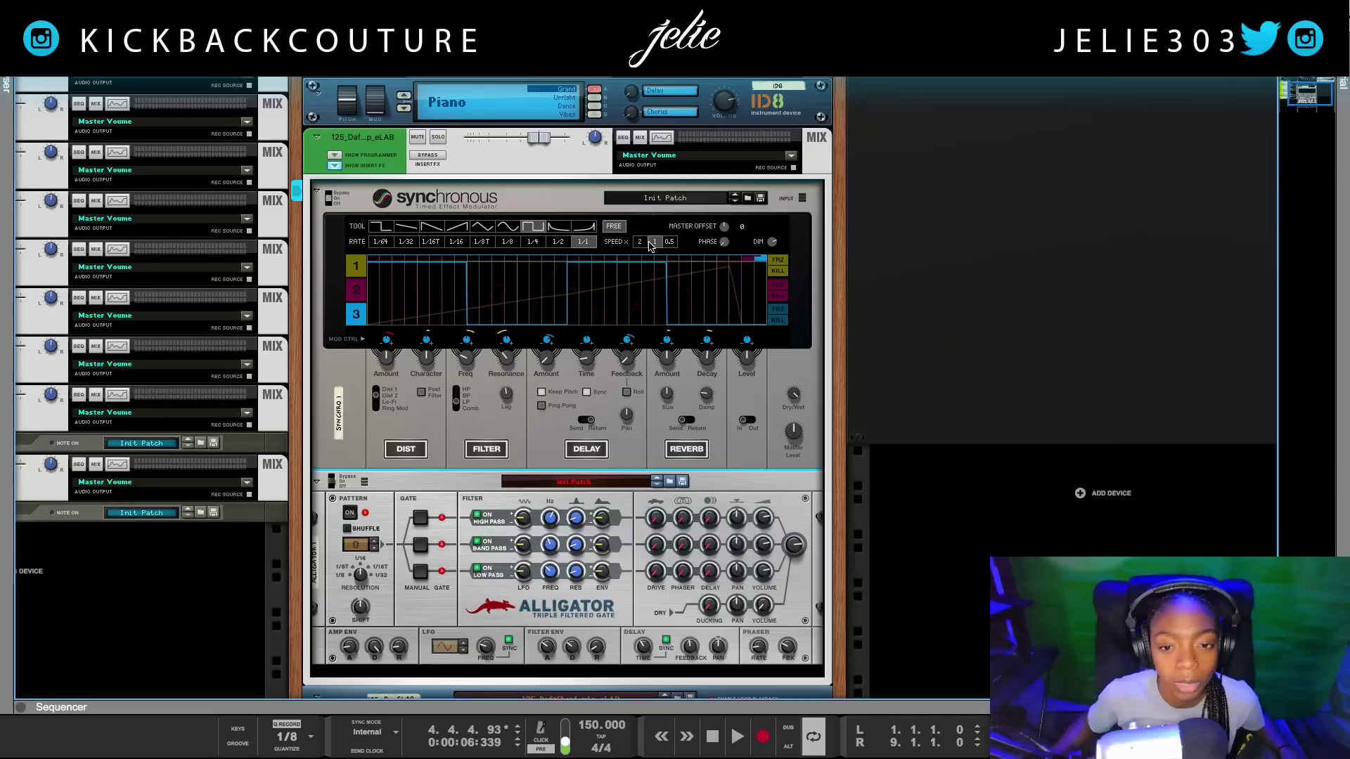
{"action": "left_click", "coordinate": [357, 265]}
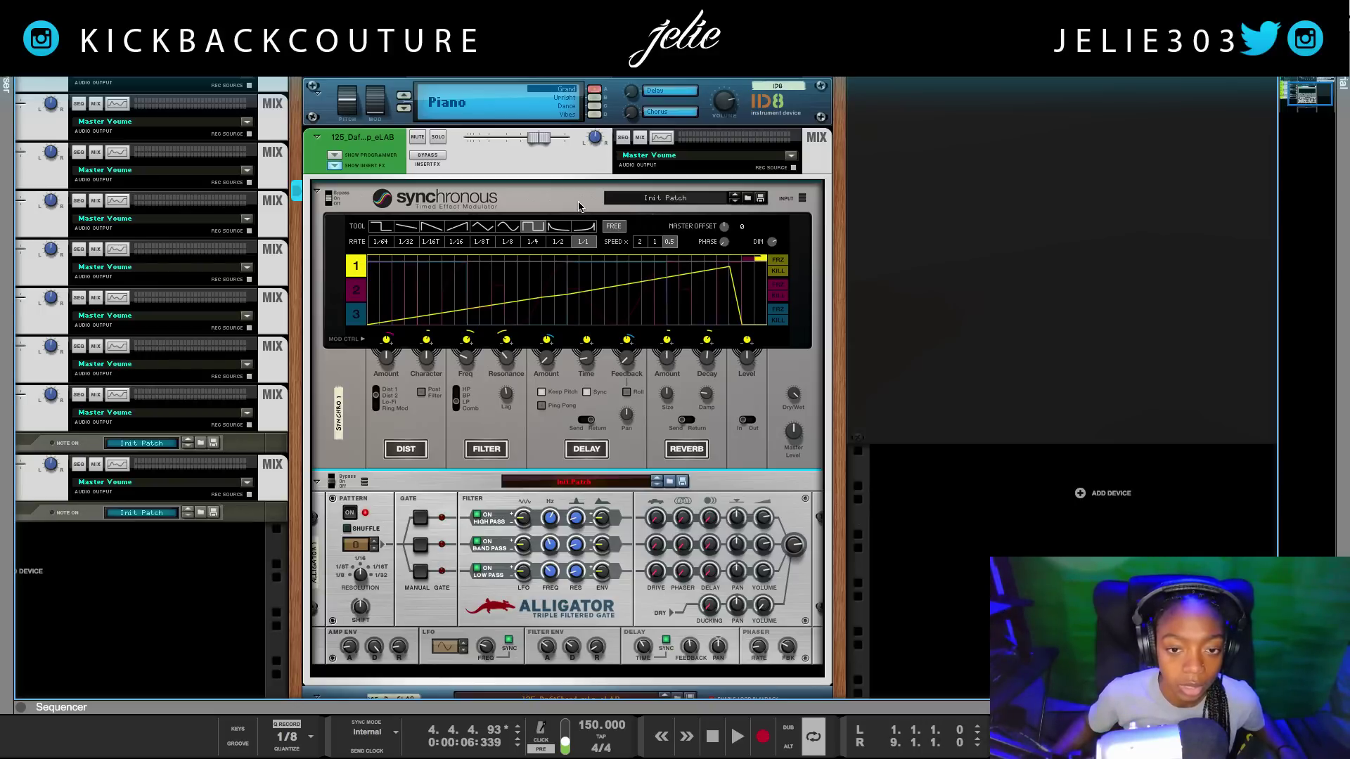
{"action": "key", "text": "space"}
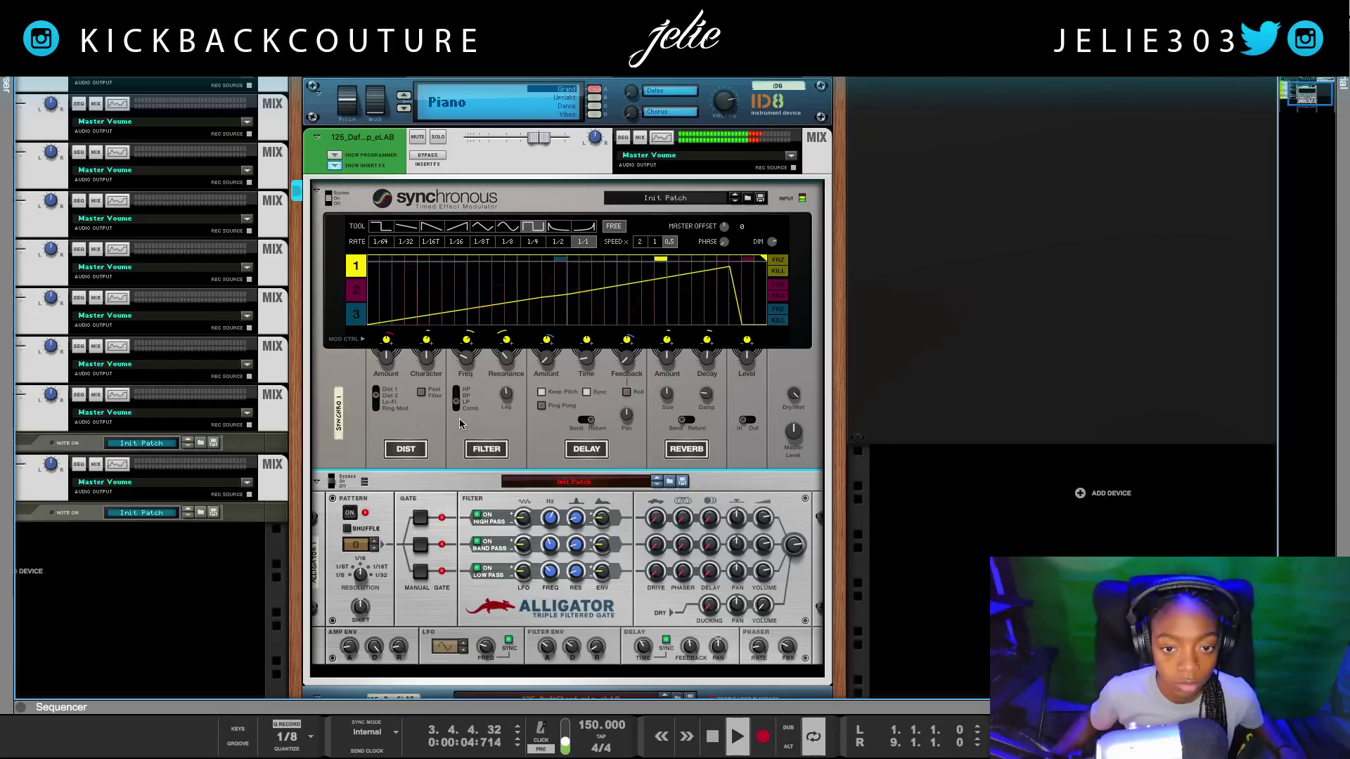
{"action": "key", "text": "space"}
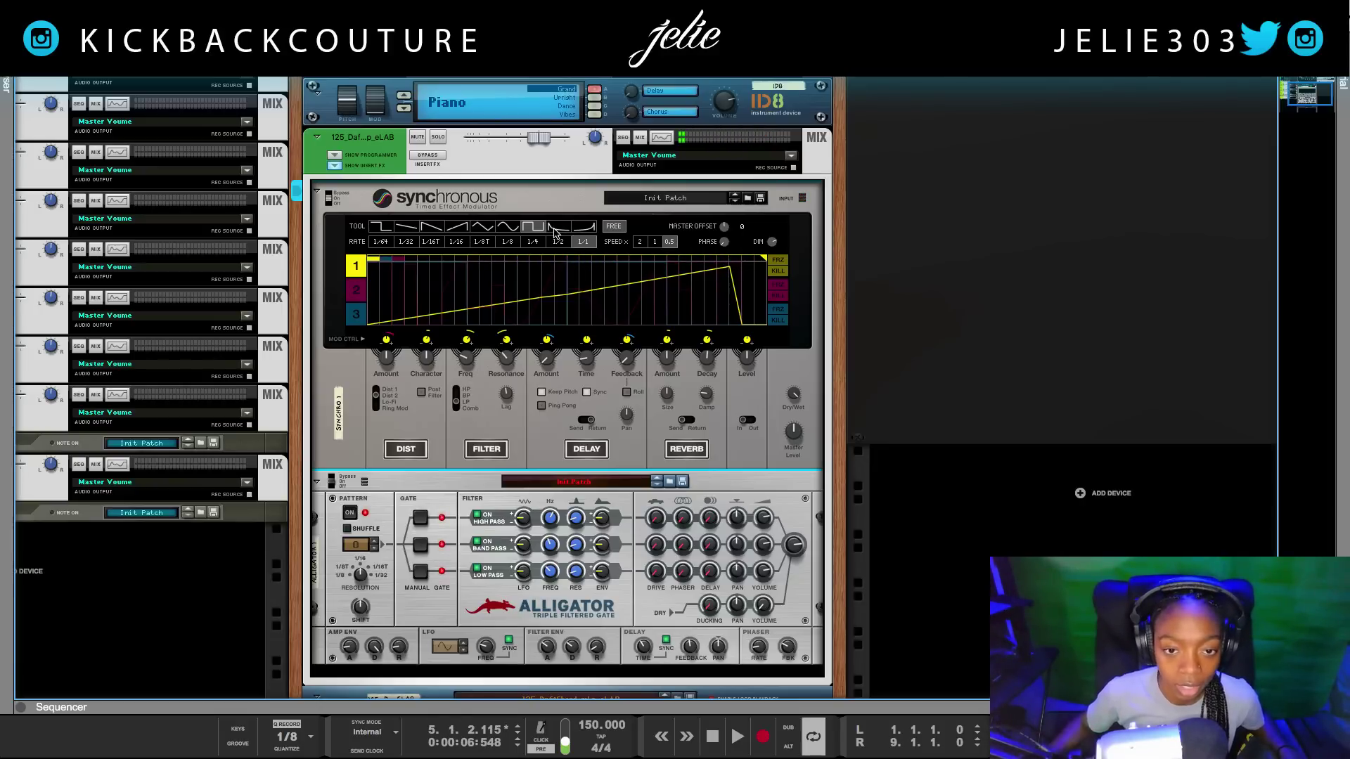
Step: Try exponential and straight ramp shapes at the 1/1 rate over the end of curve 1
{"action": "left_click", "coordinate": [583, 226]}
{"action": "mouse_move", "coordinate": [730, 308]}
{"action": "left_mouse_down"}
{"action": "mouse_move", "coordinate": [756, 276]}
{"action": "mouse_move", "coordinate": [748, 263]}
{"action": "left_mouse_up"}
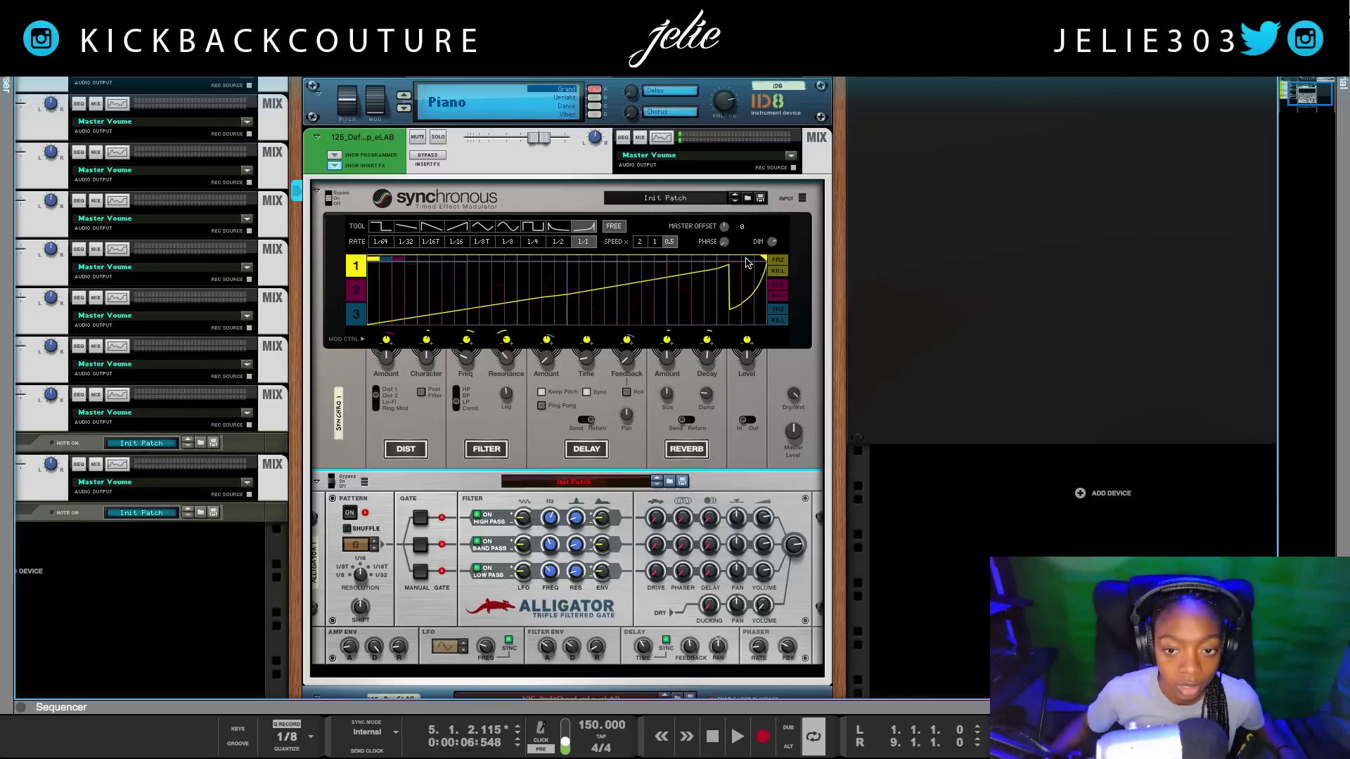
{"action": "left_click", "coordinate": [432, 226]}
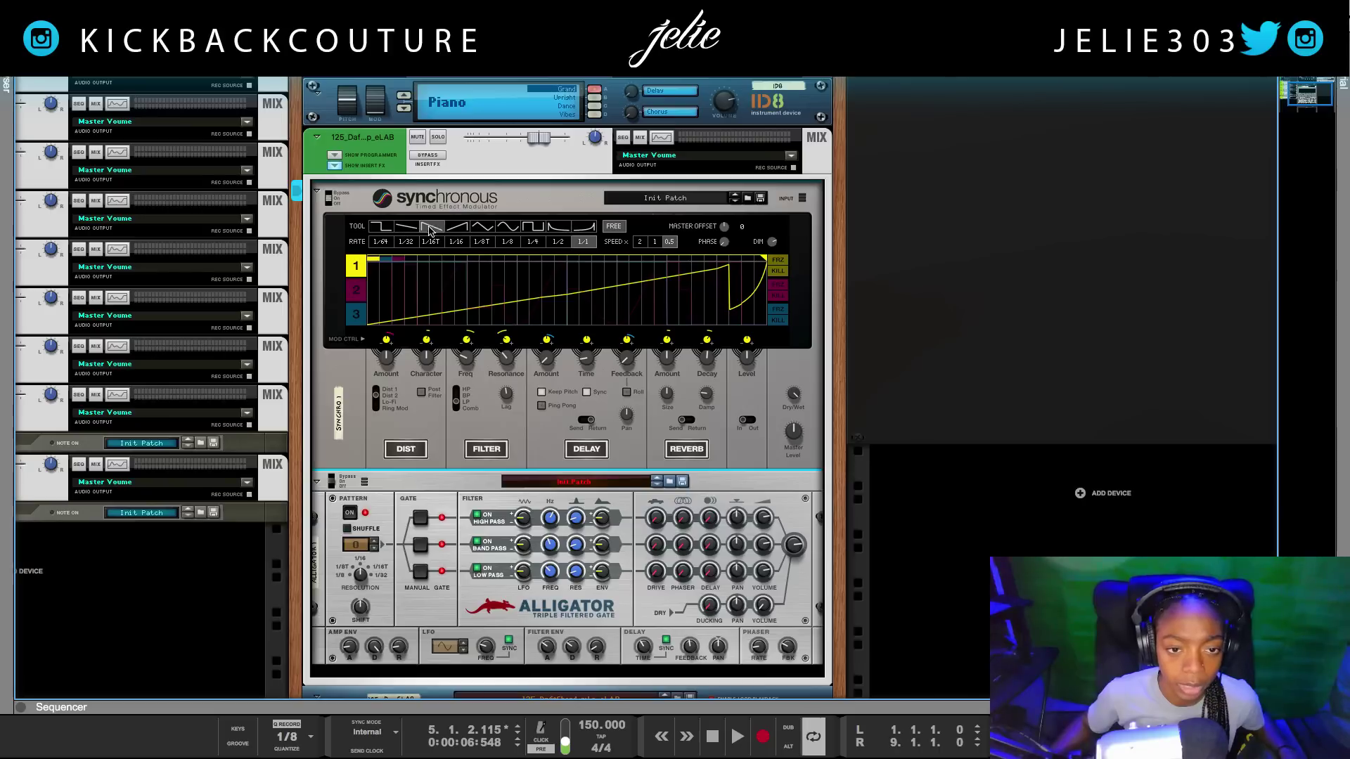
{"action": "mouse_move", "coordinate": [716, 272]}
{"action": "left_mouse_down"}
{"action": "mouse_move", "coordinate": [731, 269]}
{"action": "mouse_move", "coordinate": [721, 262]}
{"action": "mouse_move", "coordinate": [745, 284]}
{"action": "mouse_move", "coordinate": [766, 253]}
{"action": "left_mouse_up"}
{"action": "left_click", "coordinate": [457, 225]}
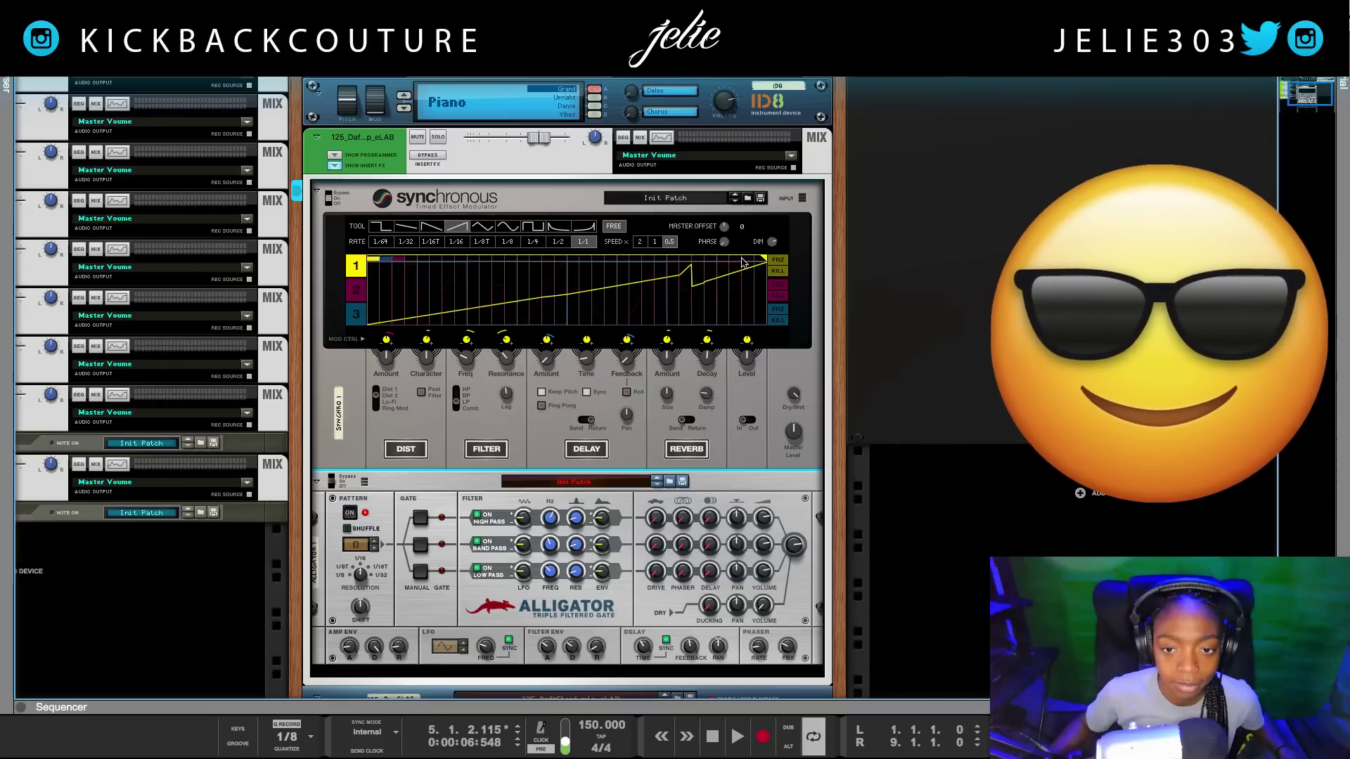
{"action": "left_click_drag", "start_coordinate": [678, 289], "coordinate": [716, 263]}
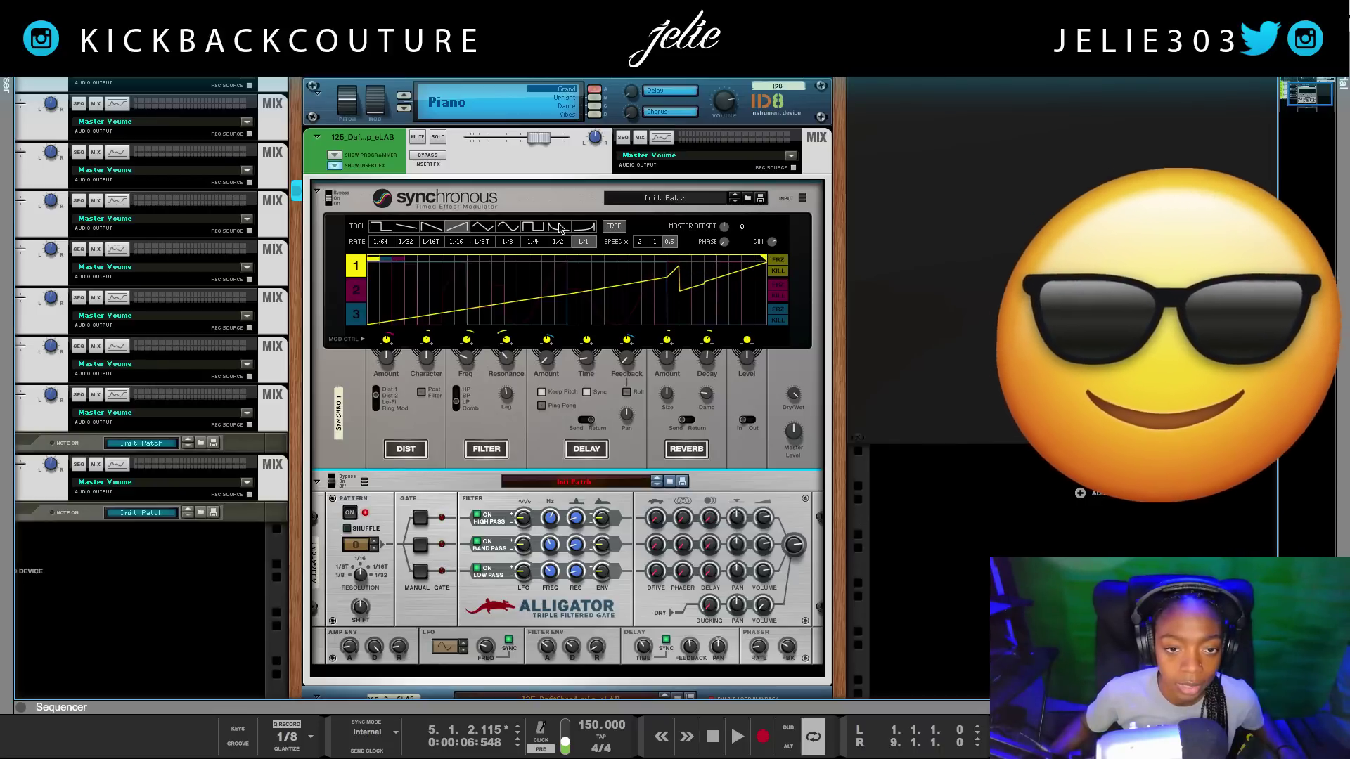
Step: Redraw the end of curve 1 with the line tool so it keeps rising to the top, and play from the start
{"action": "left_click", "coordinate": [401, 230]}
{"action": "left_click_drag", "start_coordinate": [665, 285], "coordinate": [787, 249]}
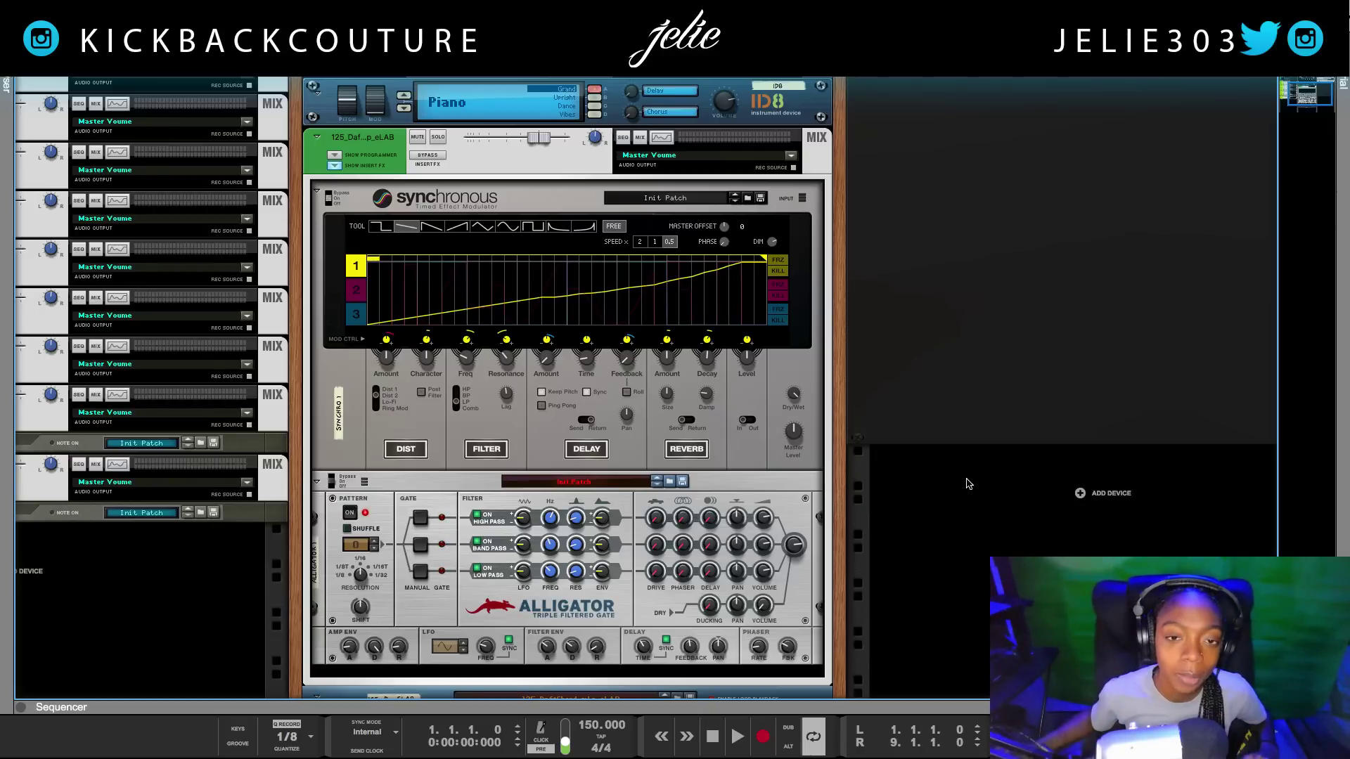
{"action": "key", "text": "space"}
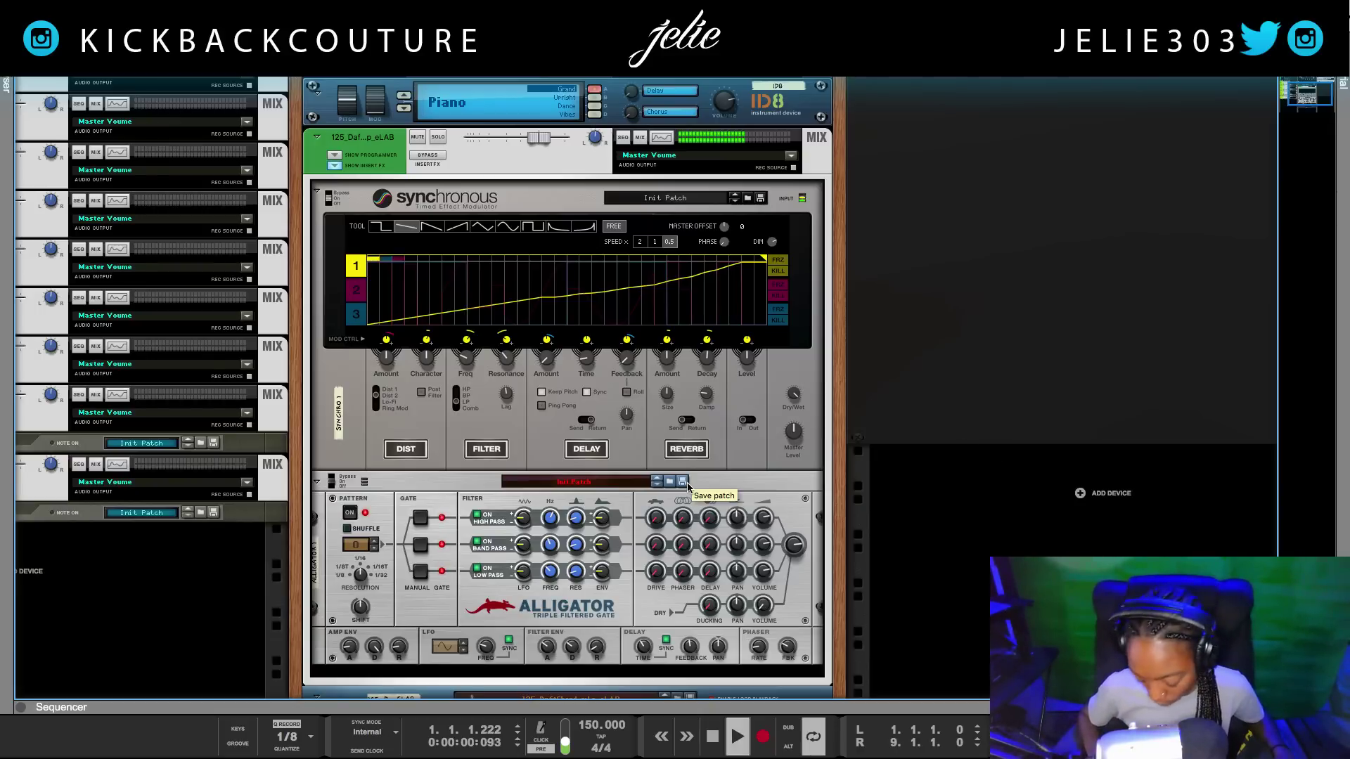